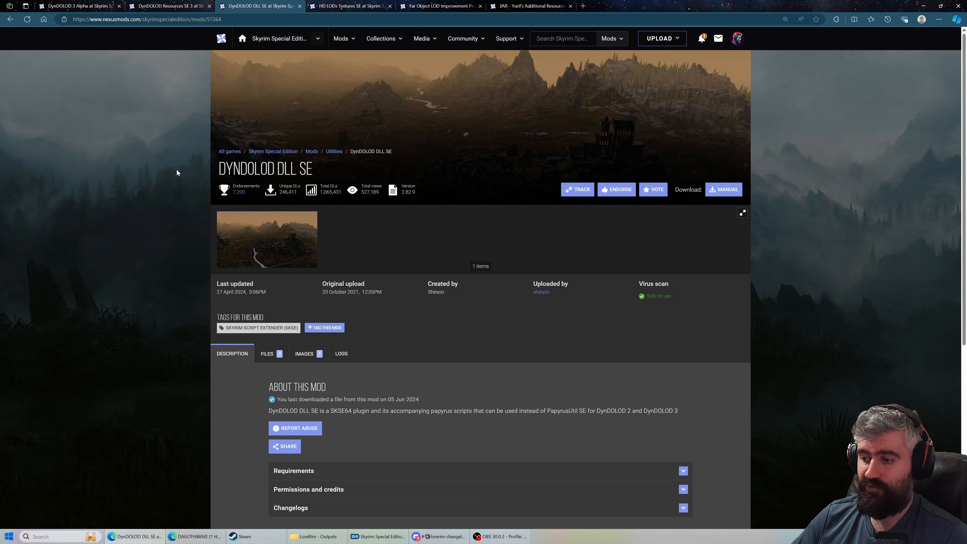
Switch to Mod Organizer and select the DynDOLOD DLL NG mod in the Mod Tools & Resources group
left_click(399, 531)
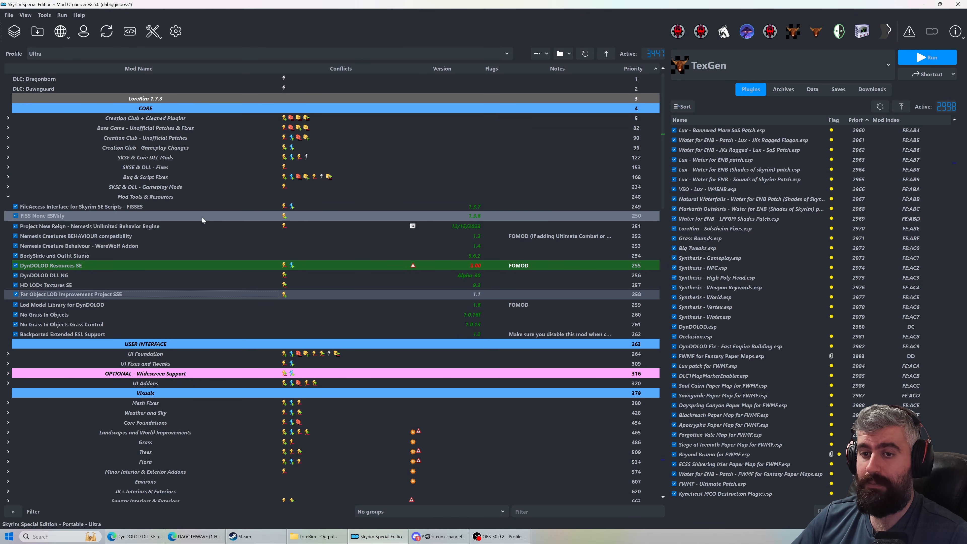
scroll(200, 218, "down", 1)
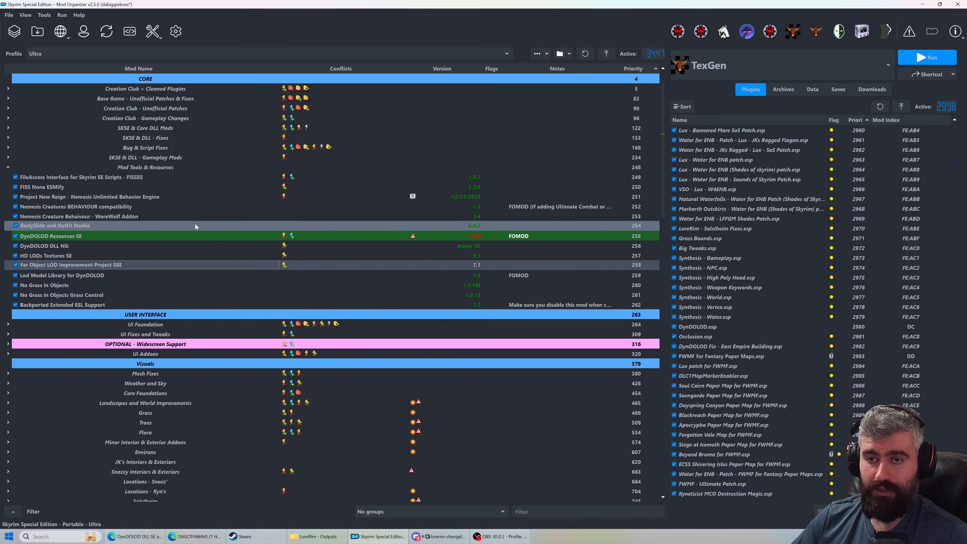
left_click(318, 52)
left_click(318, 52)
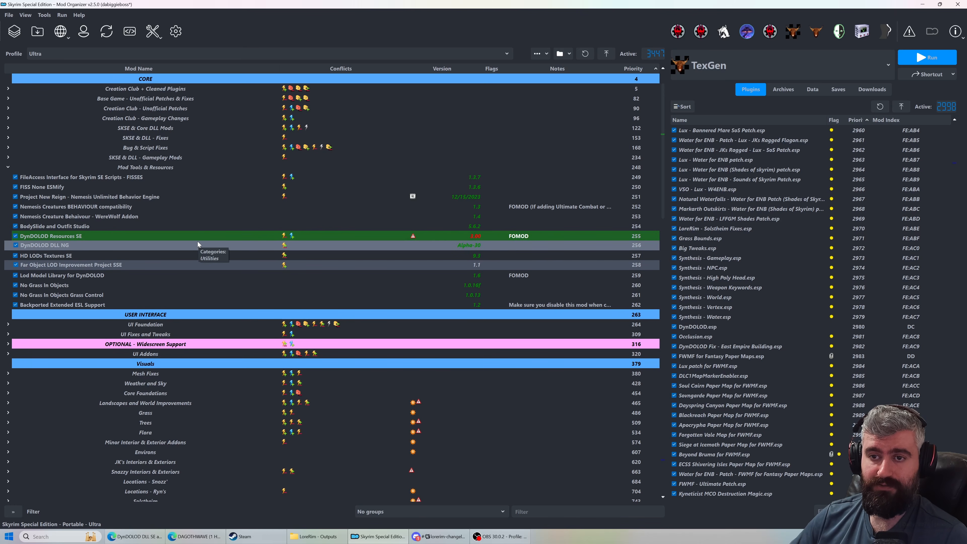
left_click(189, 252)
left_click(188, 247)
left_click(188, 227)
left_click(188, 246)
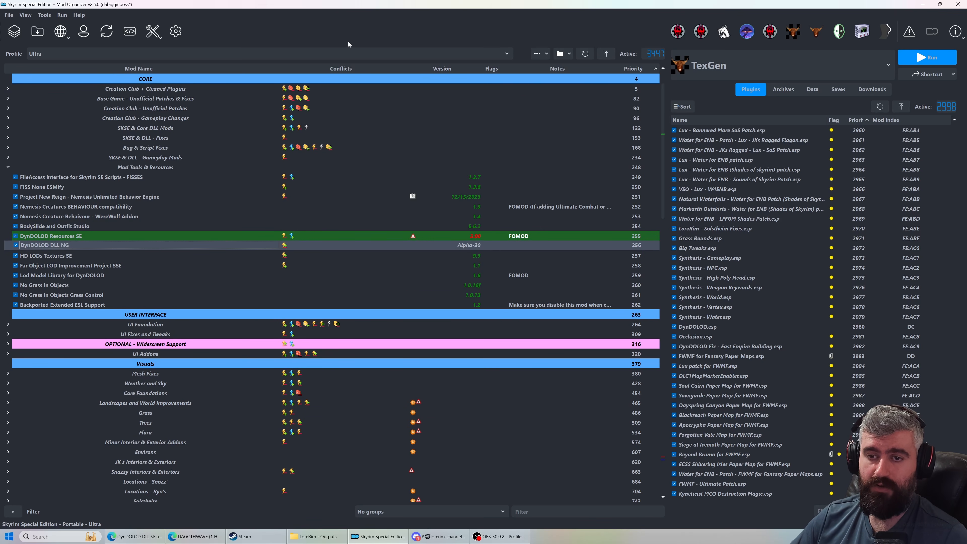
Switch to the Edge browser, bring up the DynDOLOD Resources SE 3 mod page and highlight its title
left_click(136, 536)
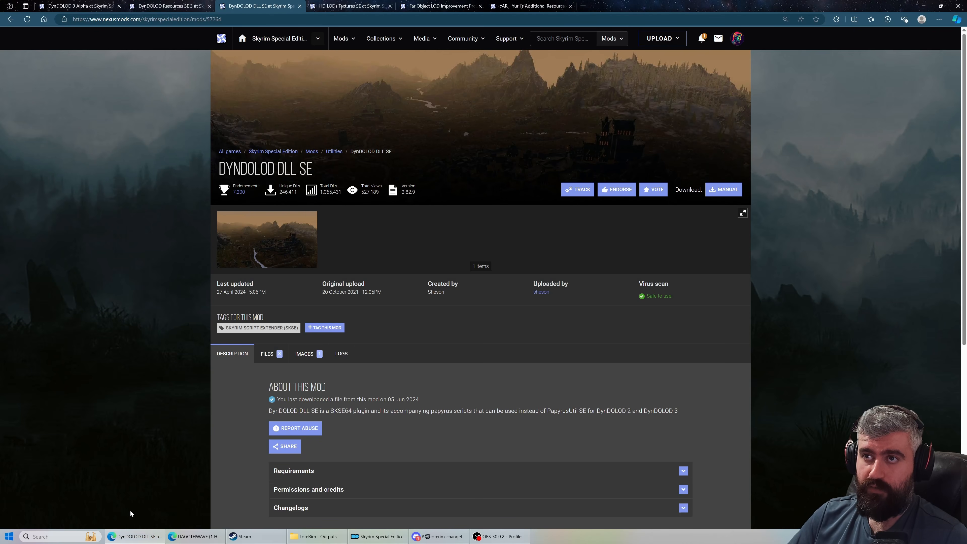
left_click(180, 3)
scroll(284, 231, "down", 1)
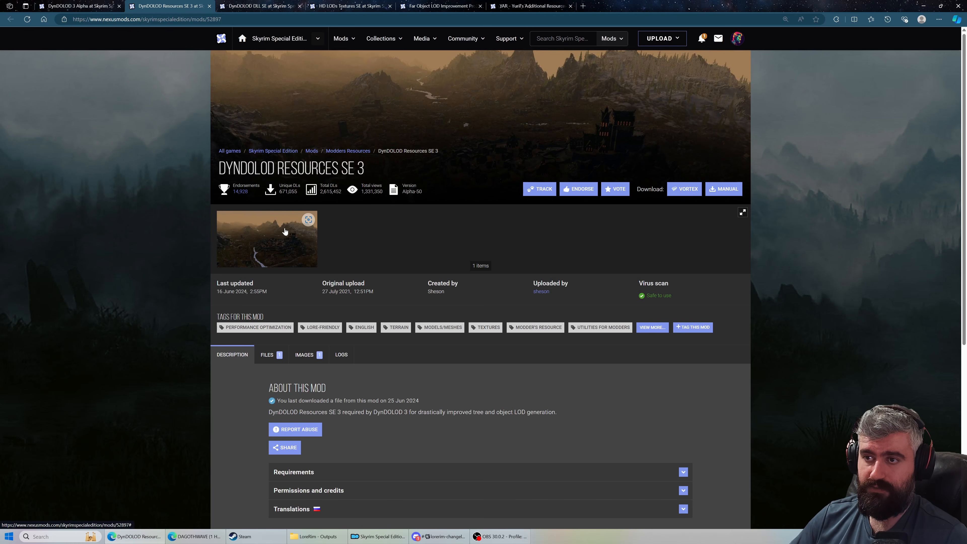
left_click_drag(217, 133, 367, 132)
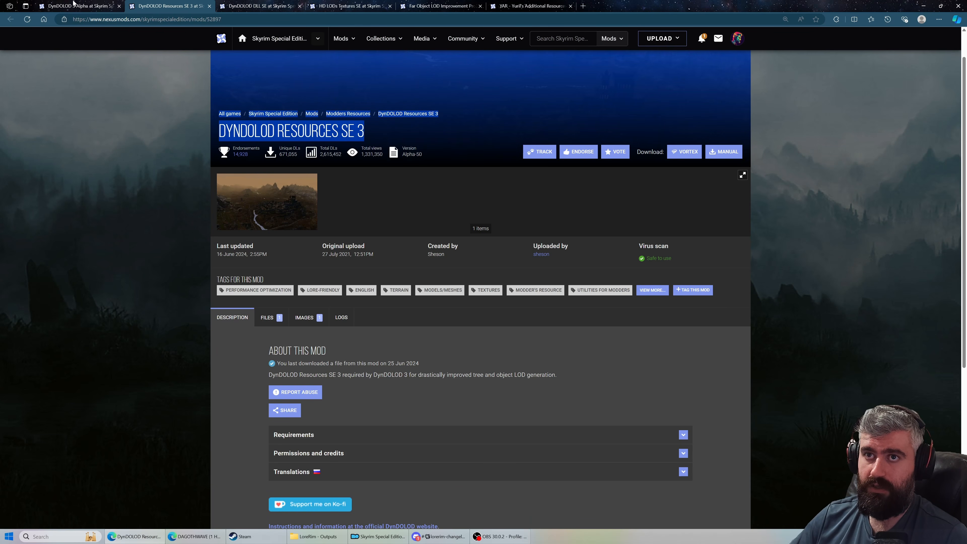
Bring up the DynDOLOD 3 Alpha mod page and highlight its title
left_click(82, 5)
left_click_drag(225, 170, 375, 170)
left_click(187, 183)
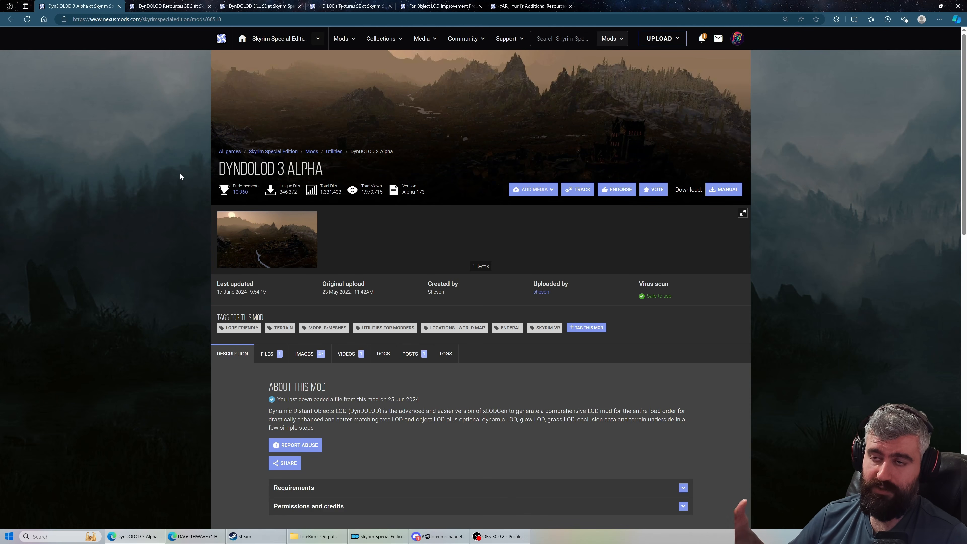
left_click_drag(200, 169, 295, 168)
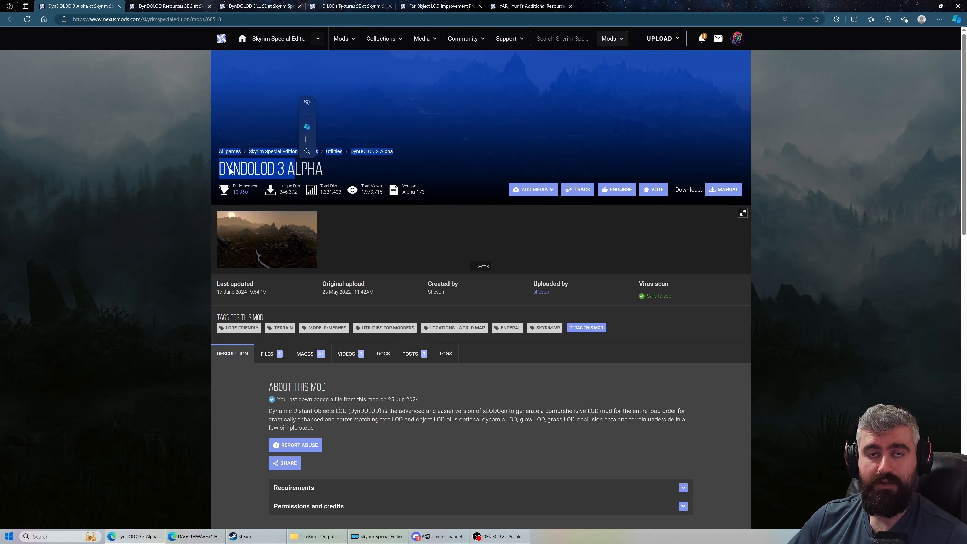
scroll(210, 168, "down", 3)
left_click(191, 142)
Return to the DynDOLOD DLL SE mod page and expand its requirements to read them
left_click(181, 4)
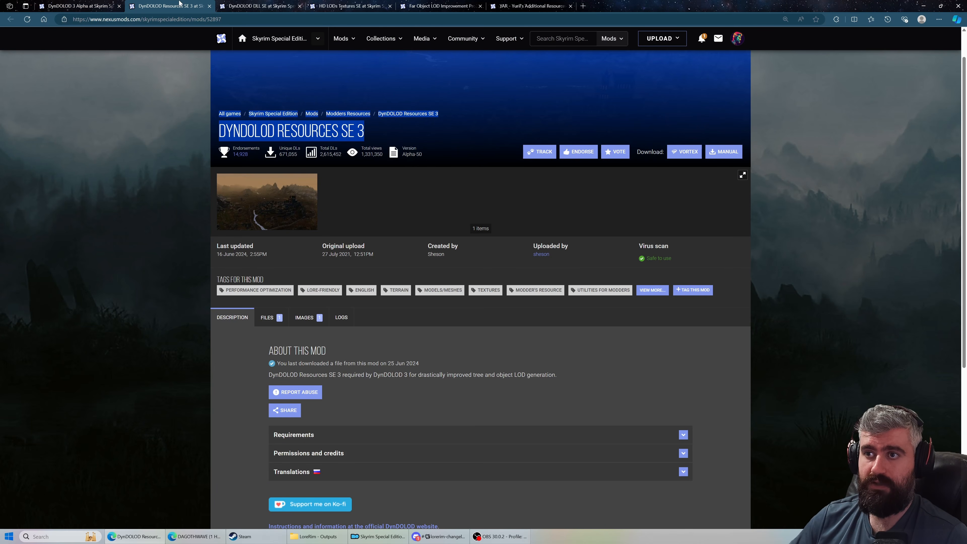
left_click(269, 4)
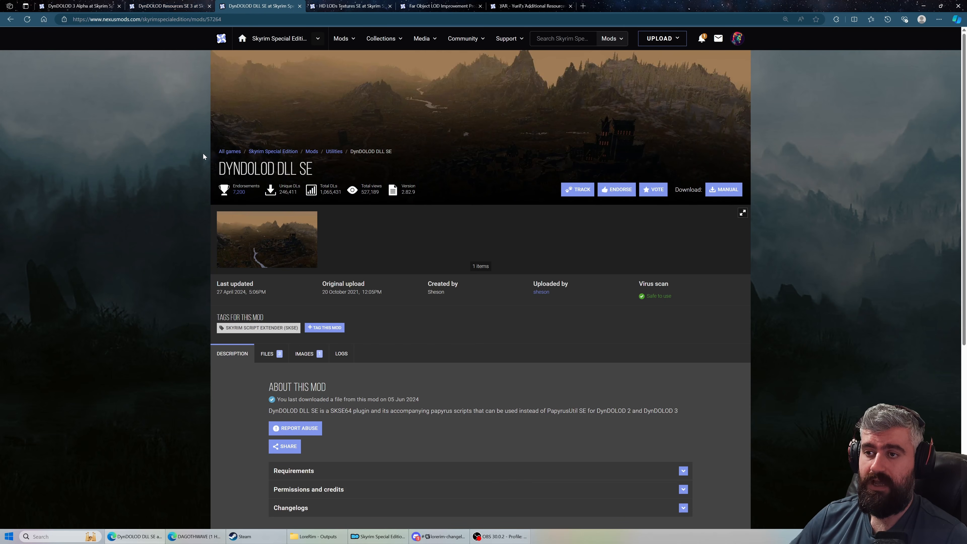
left_click(298, 471)
scroll(299, 438, "down", 4)
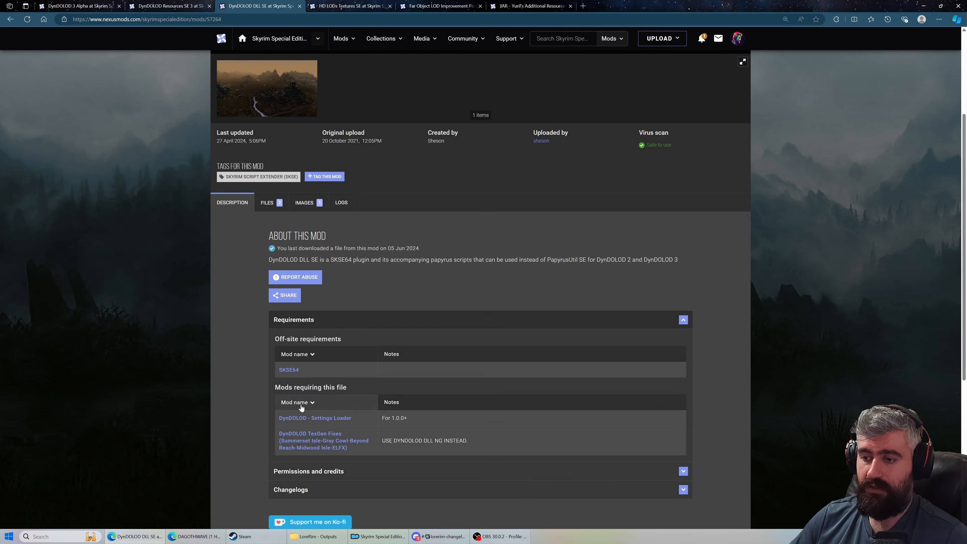
Search Nexus Mods for "dyndolod" and open the DynDOLOD DLL NG mod page
left_click(563, 38)
scroll(462, 73, "up", 4)
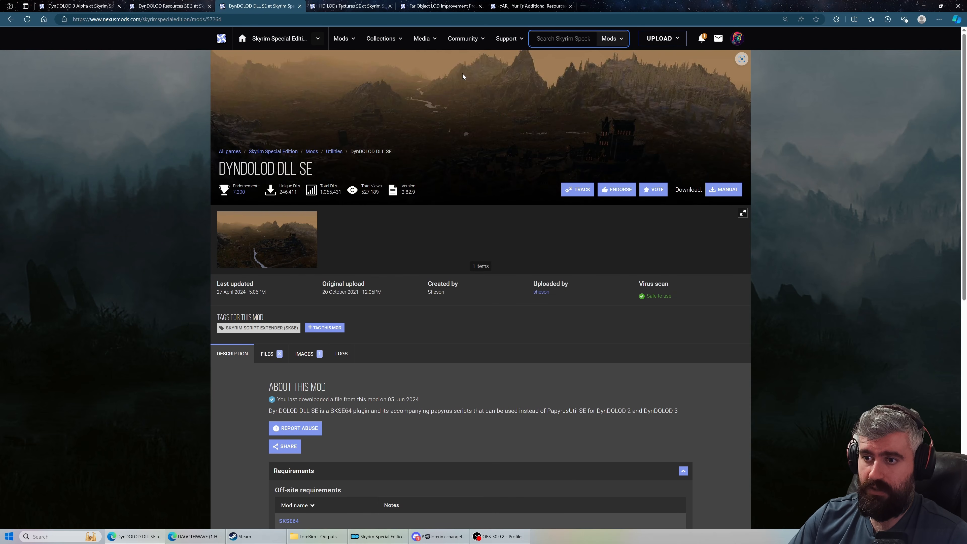
type("dyndolod")
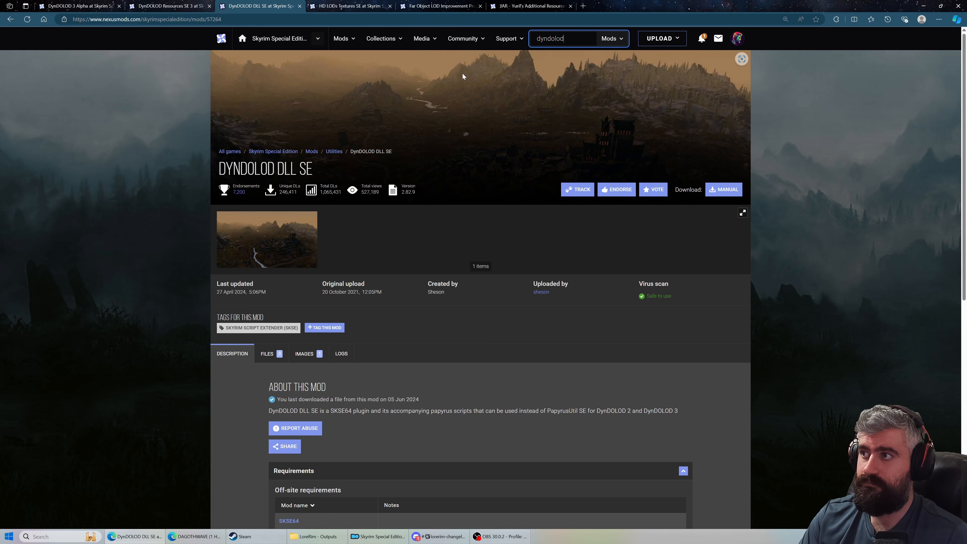
scroll(618, 214, "down", 1)
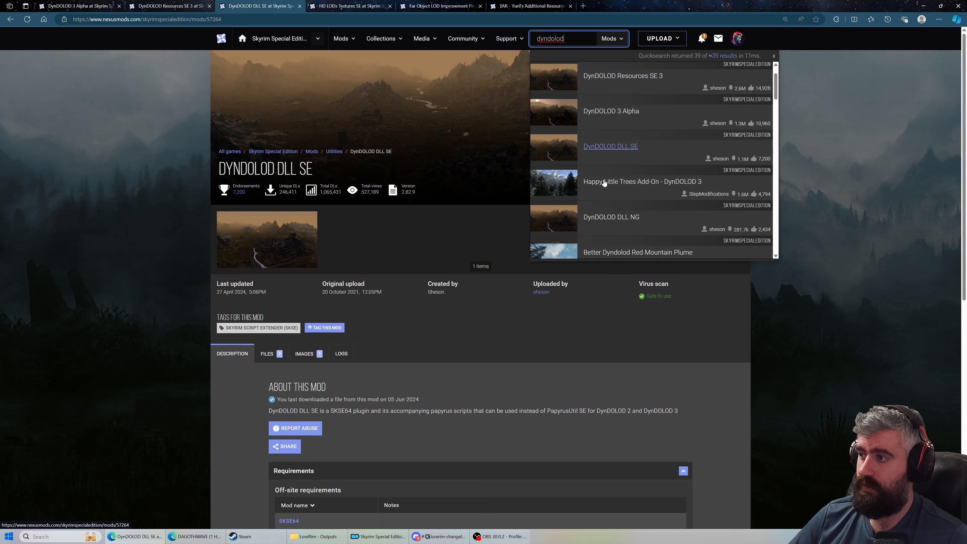
left_click(619, 224)
left_click_drag(240, 170, 313, 170)
left_click(205, 182)
Examine the DynDOLOD DLL NG page's title and description, checking it against the previously opened DLL SE page
scroll(193, 189, "down", 2)
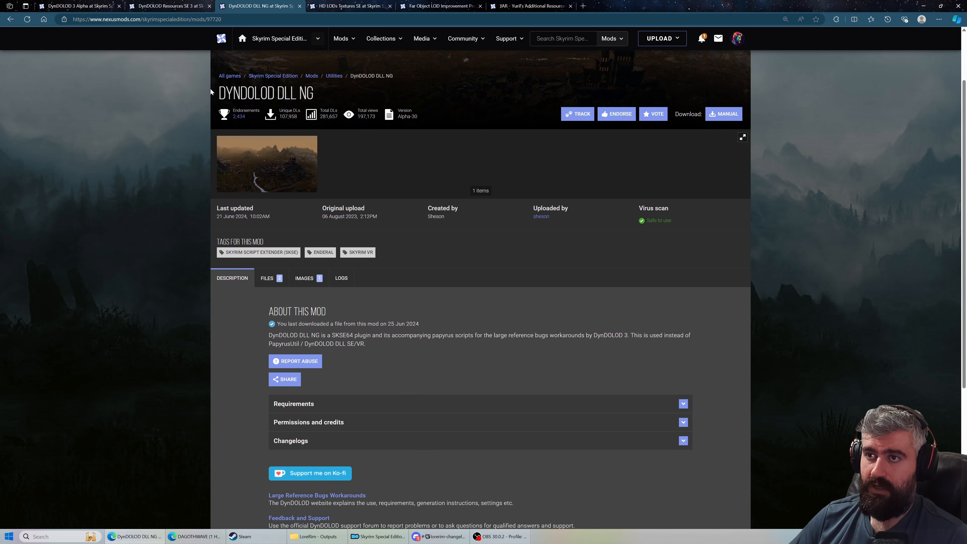
scroll(194, 126, "up", 2)
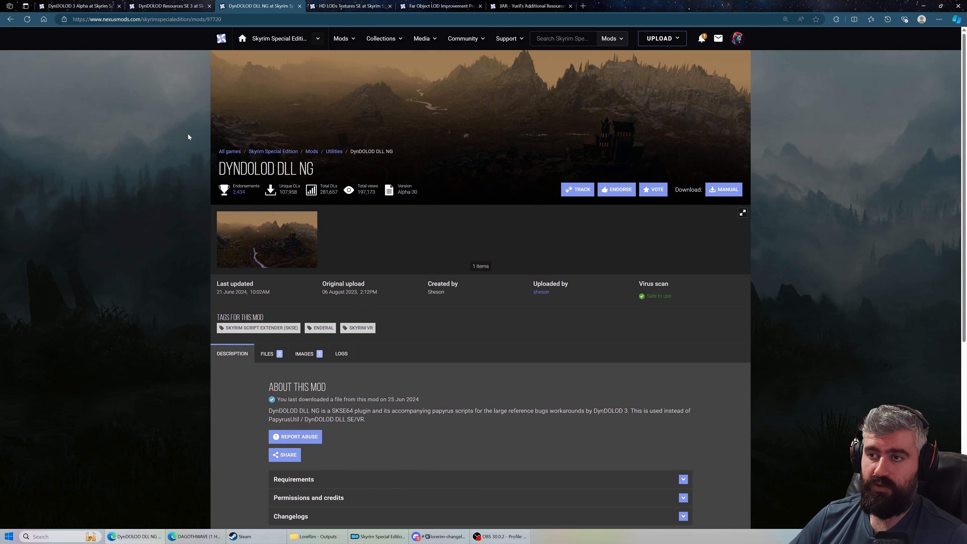
key("alt+Left")
left_click(195, 169)
key("alt+Right")
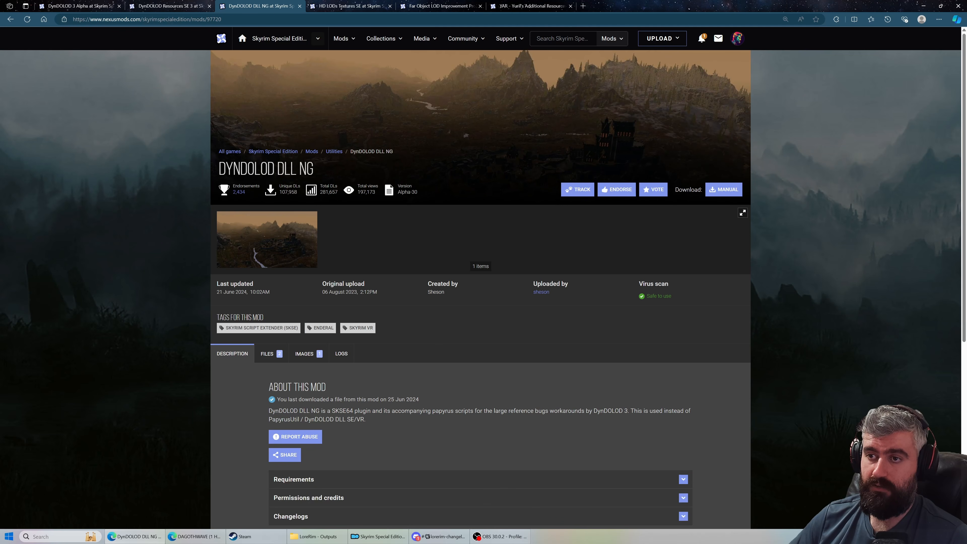
left_click_drag(225, 171, 321, 173)
left_click(224, 197)
left_click_drag(217, 174, 333, 172)
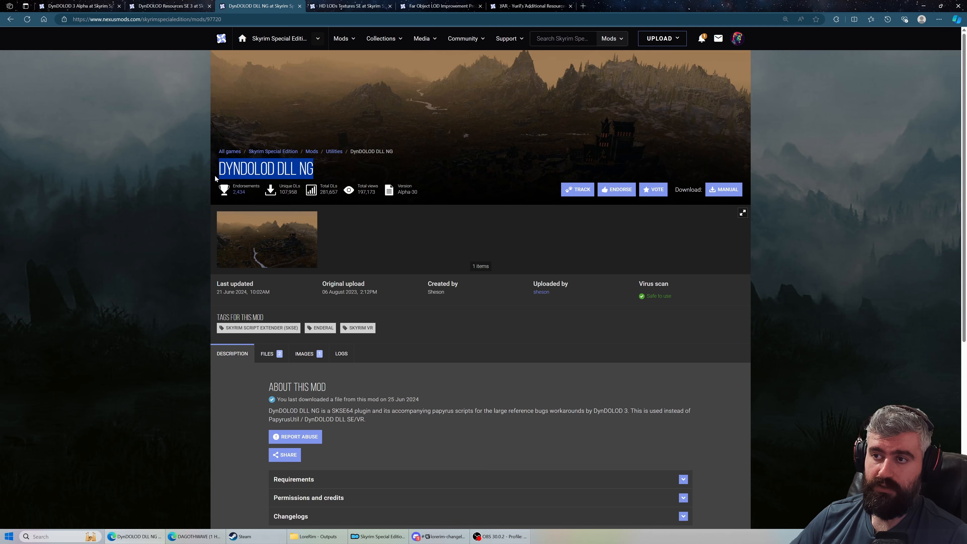
left_click(209, 200)
left_click_drag(226, 172, 321, 165)
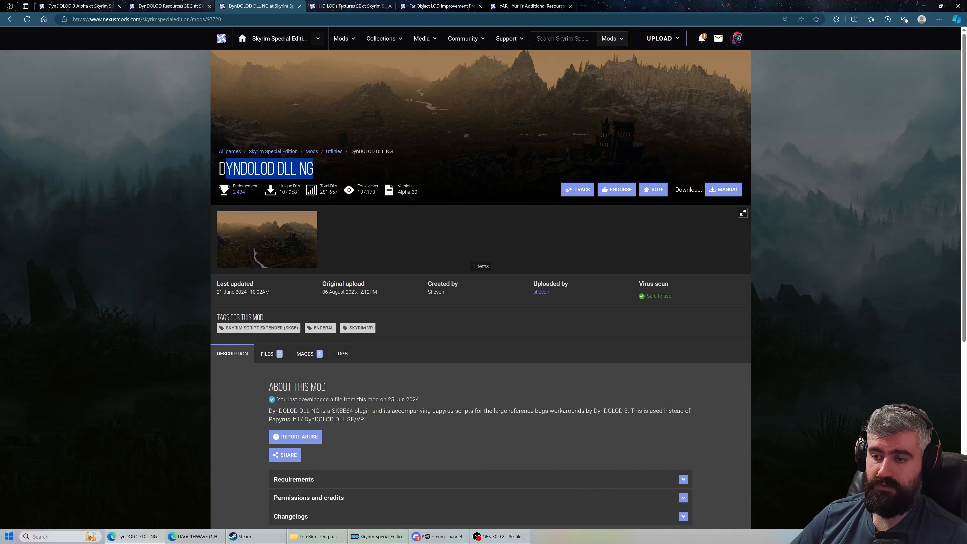
scroll(218, 179, "down", 7)
scroll(218, 181, "up", 7)
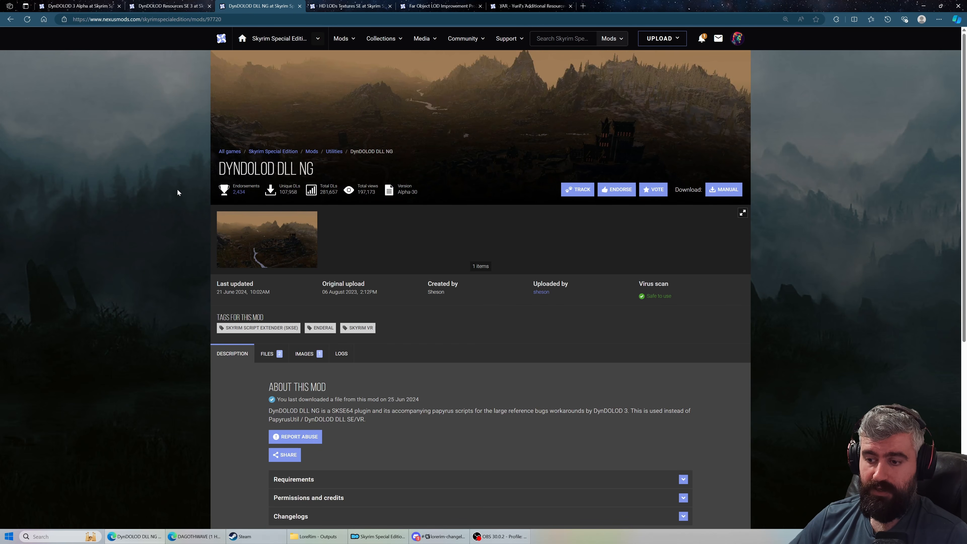
Open the files listing of DynDOLOD 3 Alpha and preview the contents of the DynDOLOD 3.00 archive
left_click(78, 6)
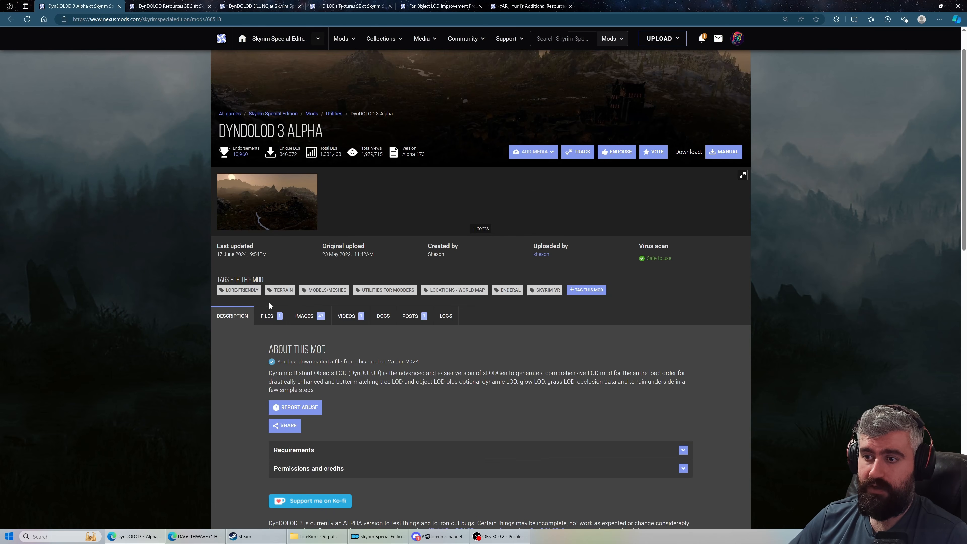
left_click(269, 315)
scroll(375, 377, "down", 3)
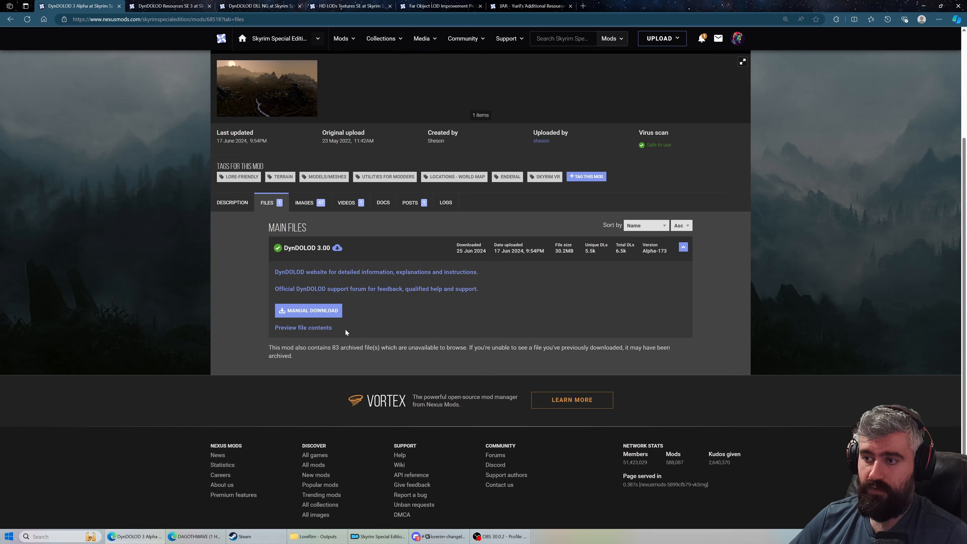
left_click(330, 327)
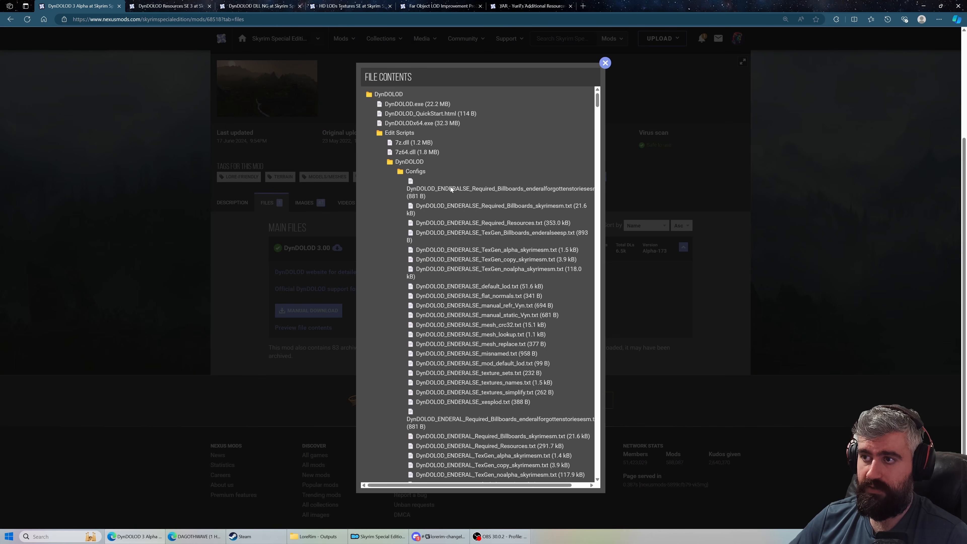
scroll(452, 189, "down", 10)
left_click(605, 62)
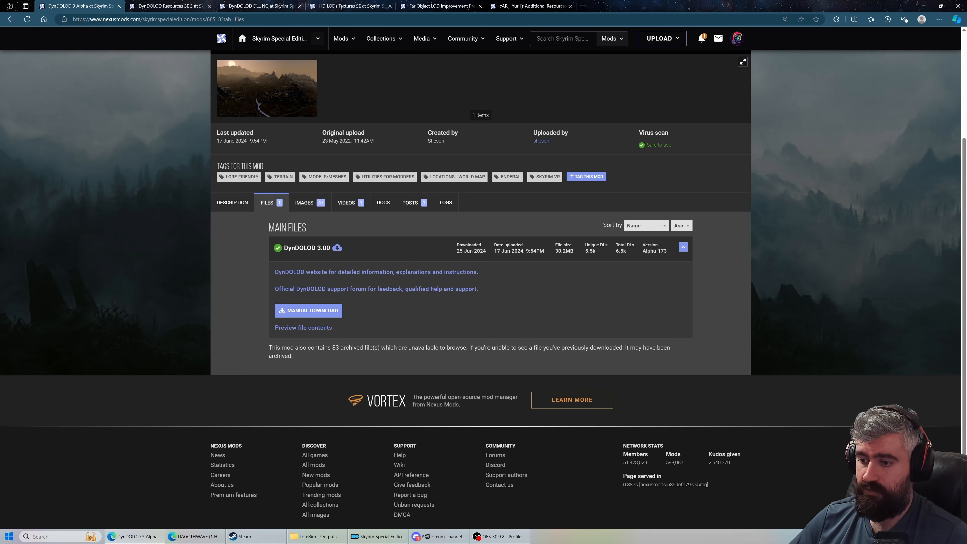
Switch to File Explorer and browse to F:\LoreRim\tools\DynDOLOD to inspect the installed files
left_click(318, 537)
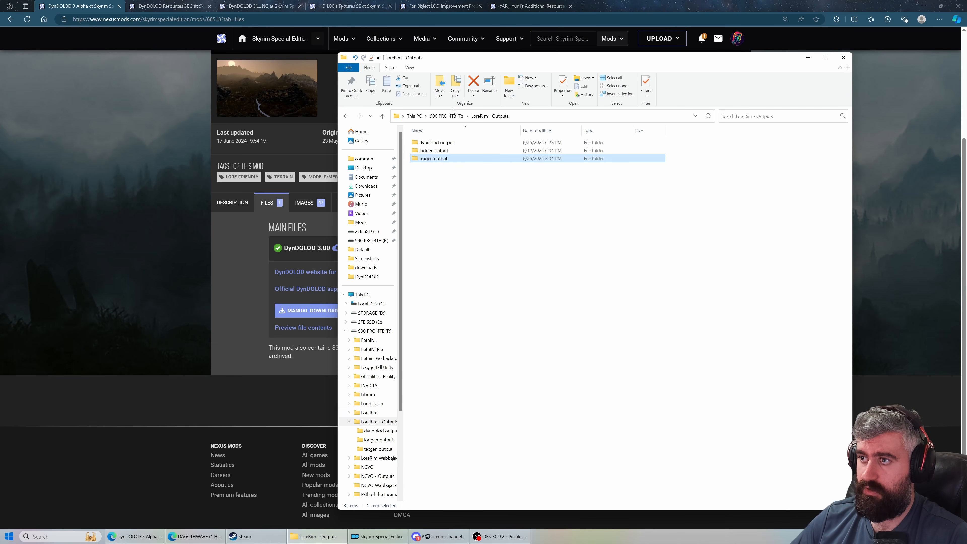
left_click(447, 116)
double_click(428, 207)
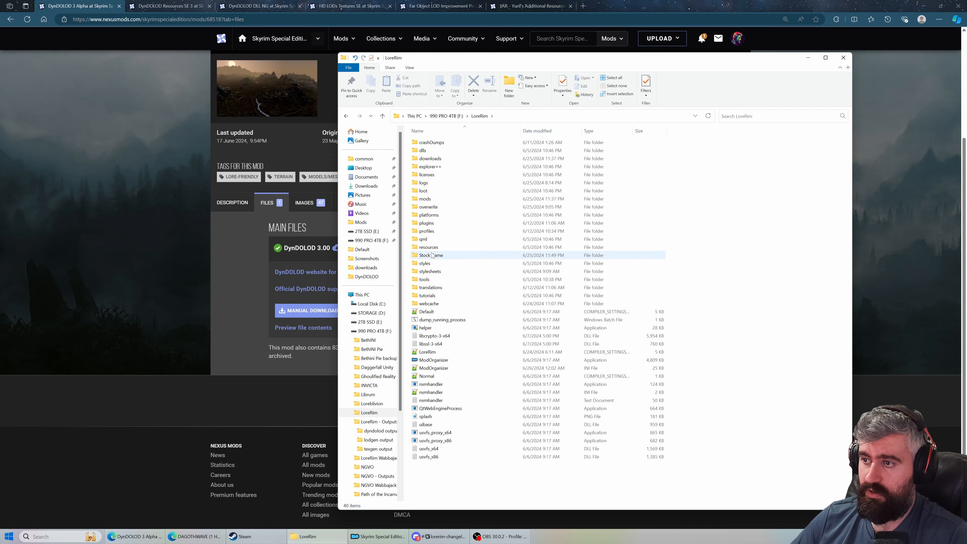
double_click(425, 279)
double_click(435, 162)
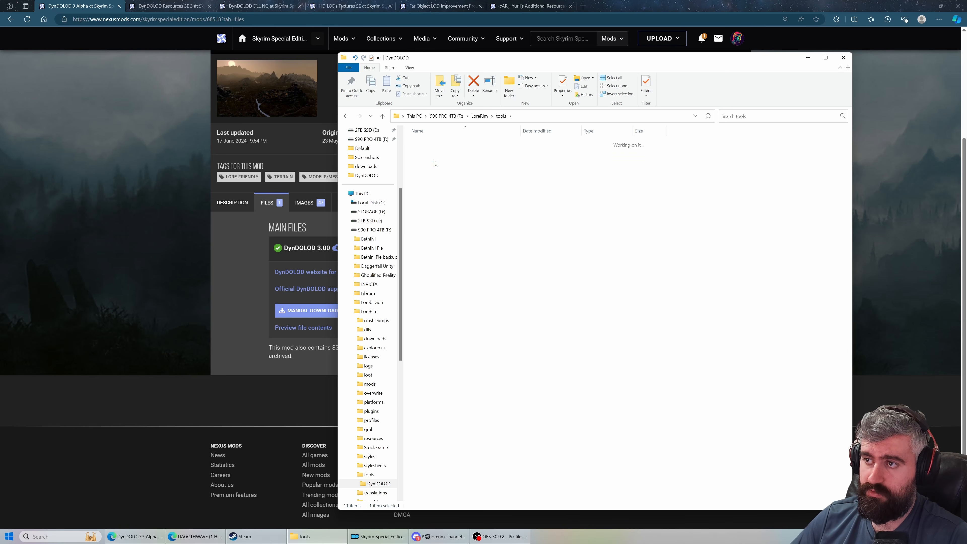
left_click_drag(481, 269, 436, 142)
left_click(448, 270)
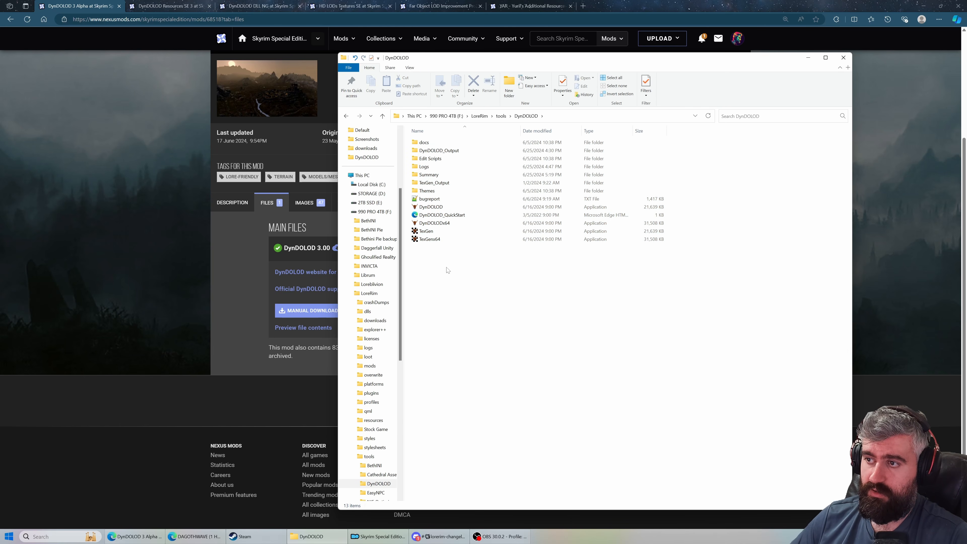
mouse_move(448, 270)
left_mouse_down()
mouse_move(437, 202)
mouse_move(442, 257)
left_mouse_up()
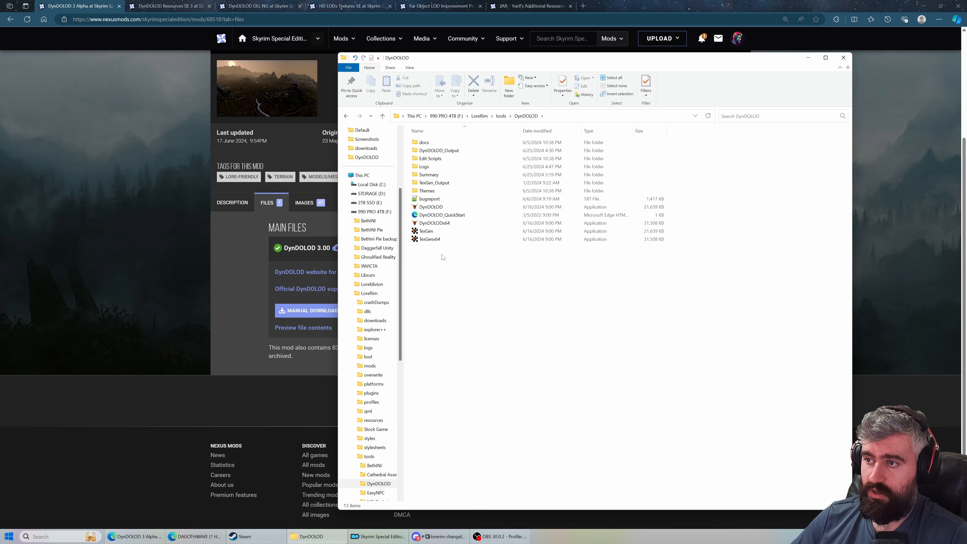
left_click(140, 322)
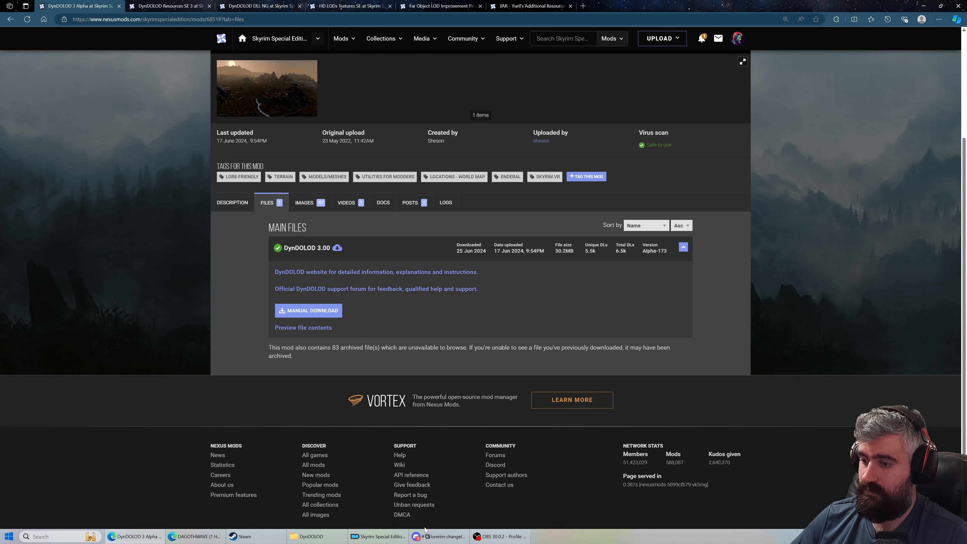
Switch to Mod Organizer, open the TexGen executable's settings and inspect its data path and -sse launch arguments
left_click(379, 537)
left_click(721, 72)
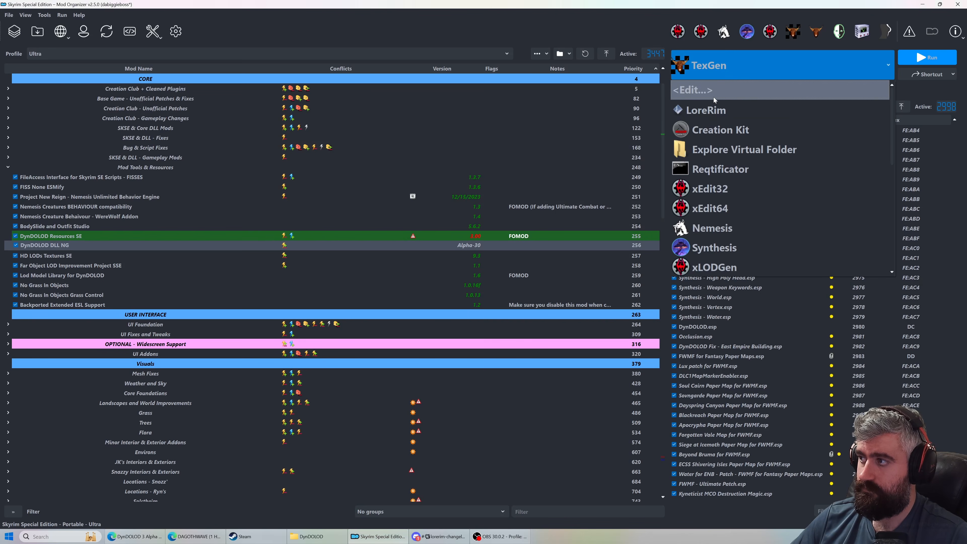
left_click(713, 91)
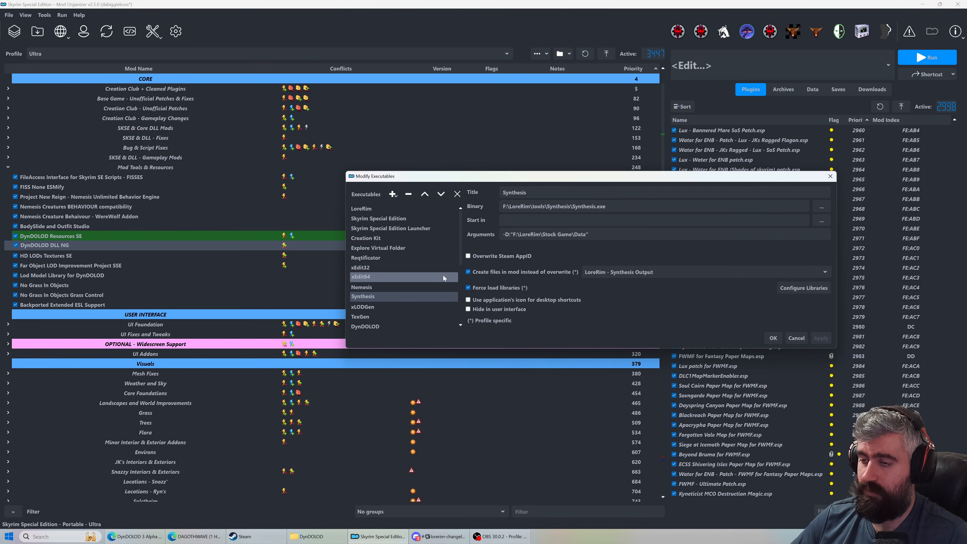
left_click(385, 316)
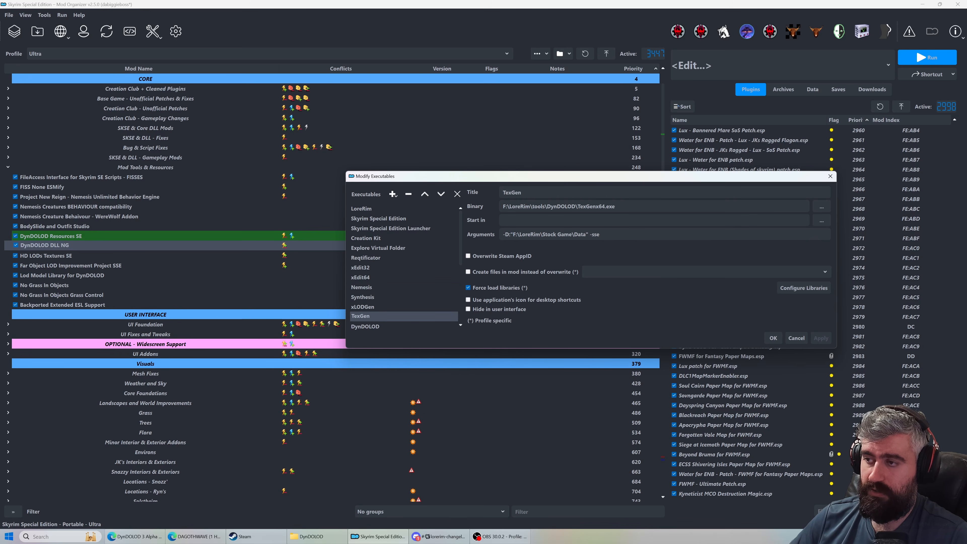
left_click(505, 234)
type(":")
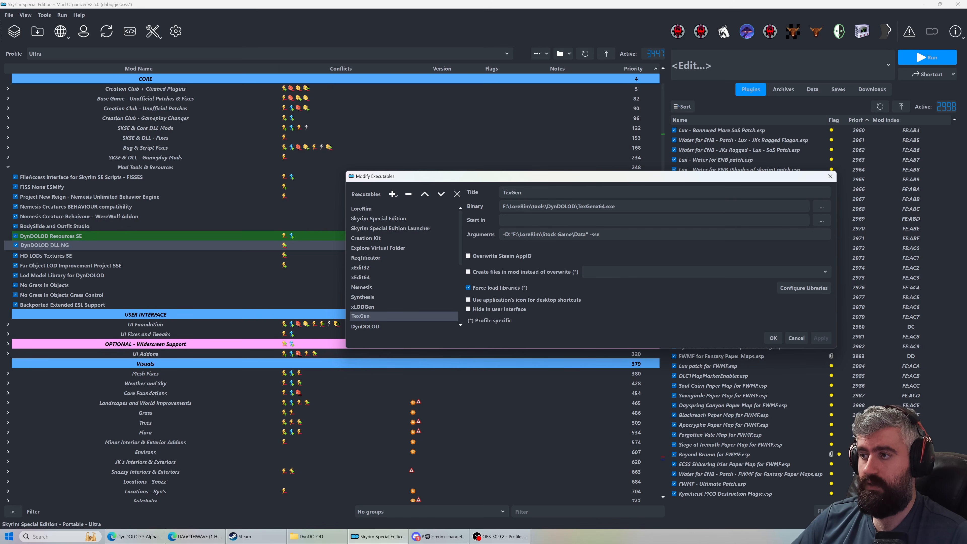
left_click_drag(601, 235, 503, 234)
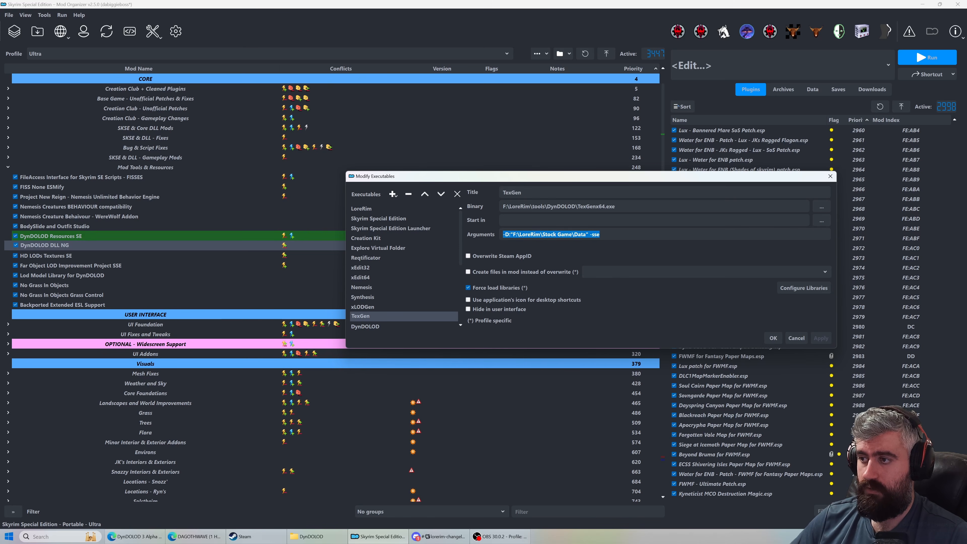
left_click(504, 235)
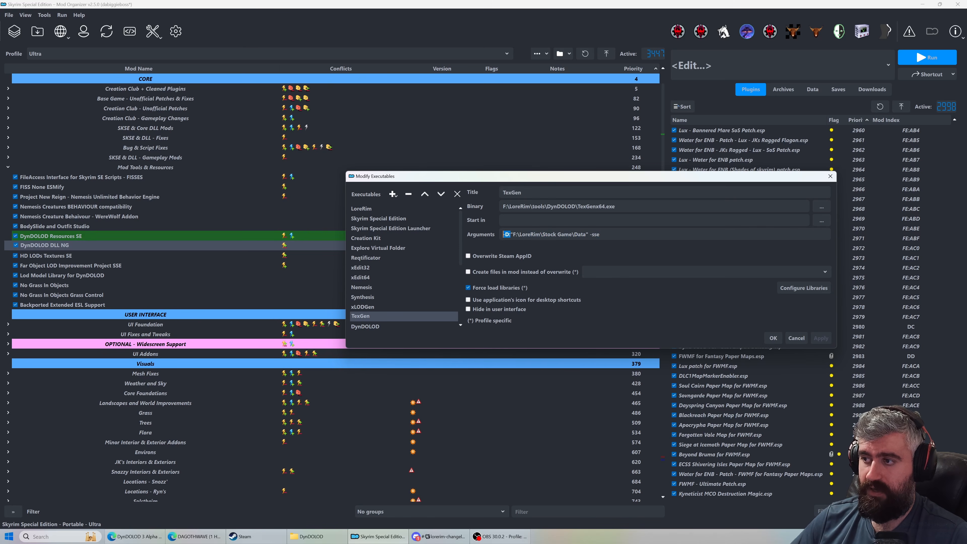
mouse_move(509, 235)
left_mouse_down()
mouse_move(595, 235)
mouse_move(510, 234)
left_mouse_up()
left_click(510, 235)
type(":")
key("End")
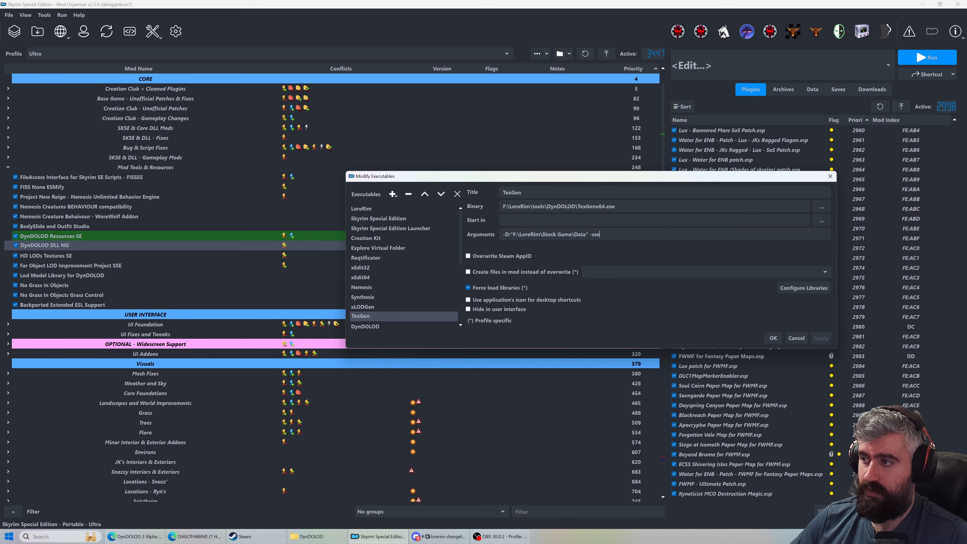
Compare the launch arguments of the TexGen and DynDOLOD executables, and close the executable settings without making changes
scroll(434, 280, "down", 1)
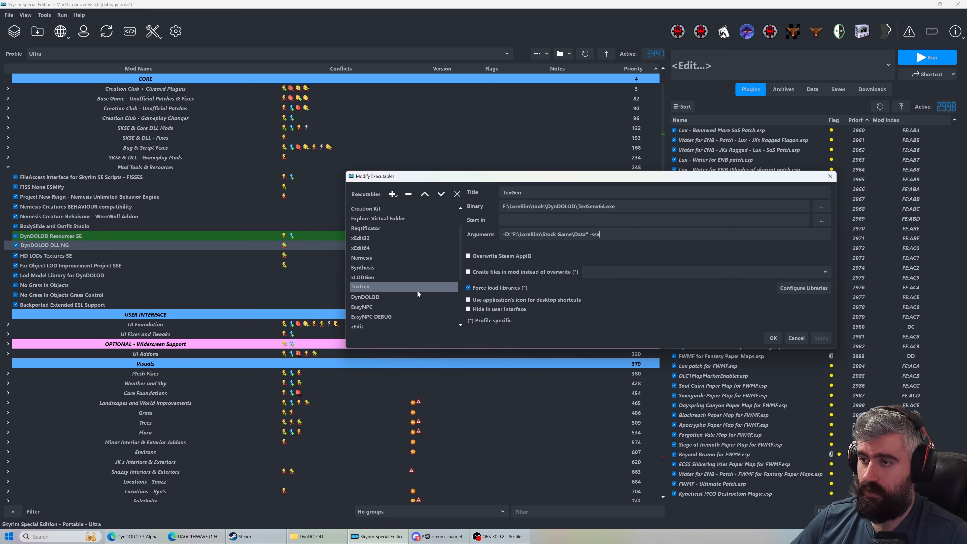
left_click(415, 291)
left_click_drag(603, 235, 503, 235)
left_click(510, 234)
left_click(590, 235)
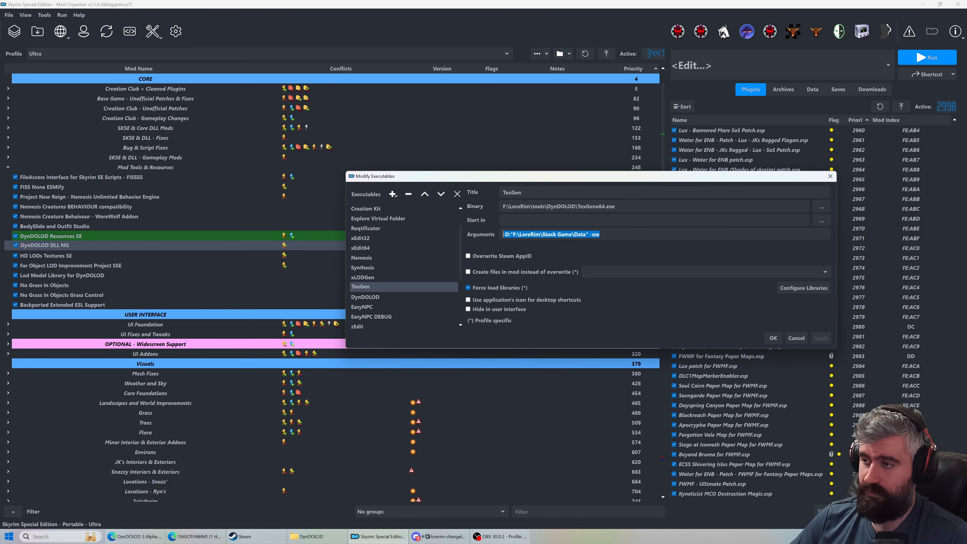
left_click(542, 235)
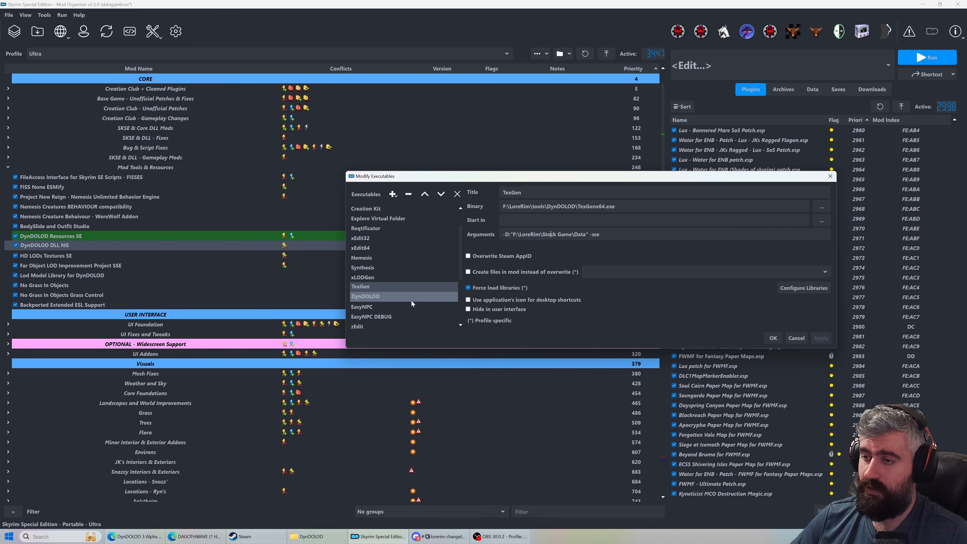
left_click(406, 296)
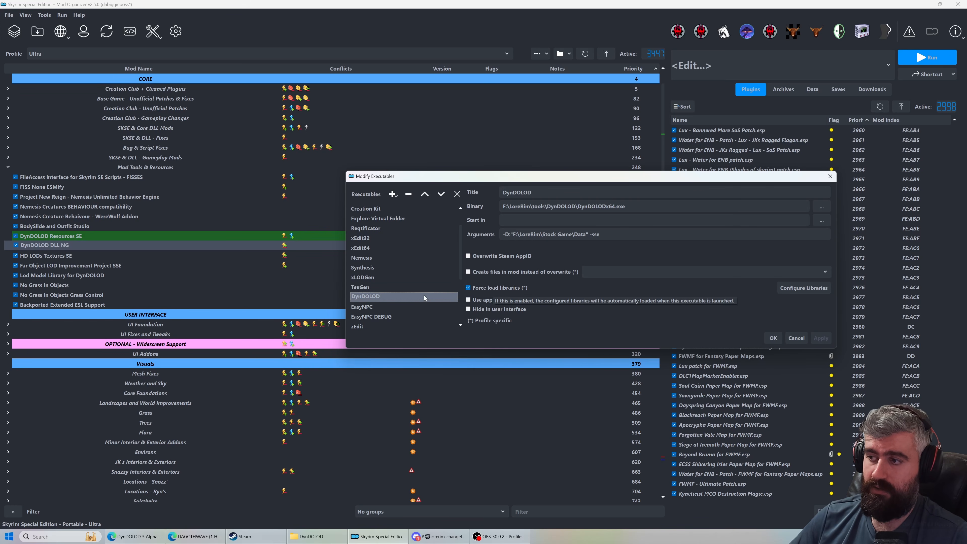
left_click(408, 289)
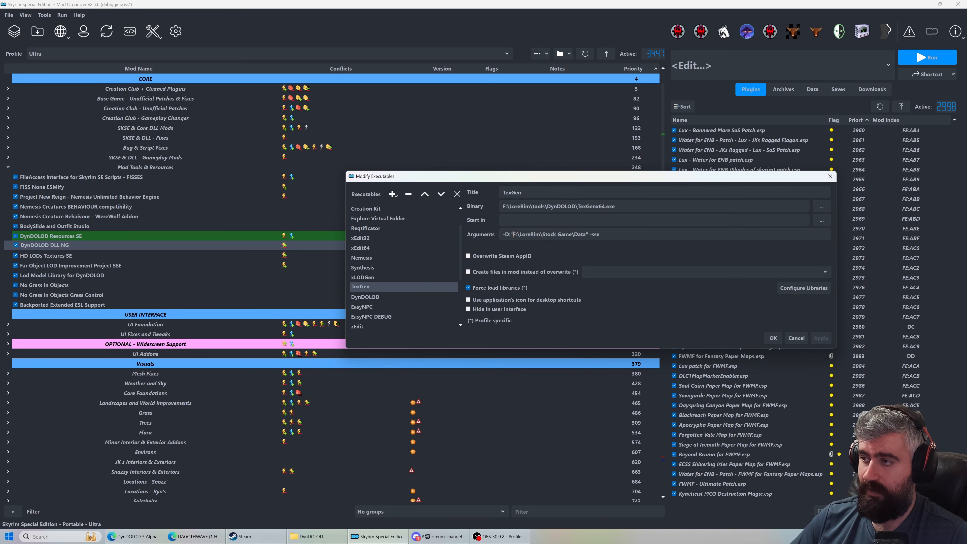
left_click_drag(512, 234, 596, 235)
left_click(599, 234)
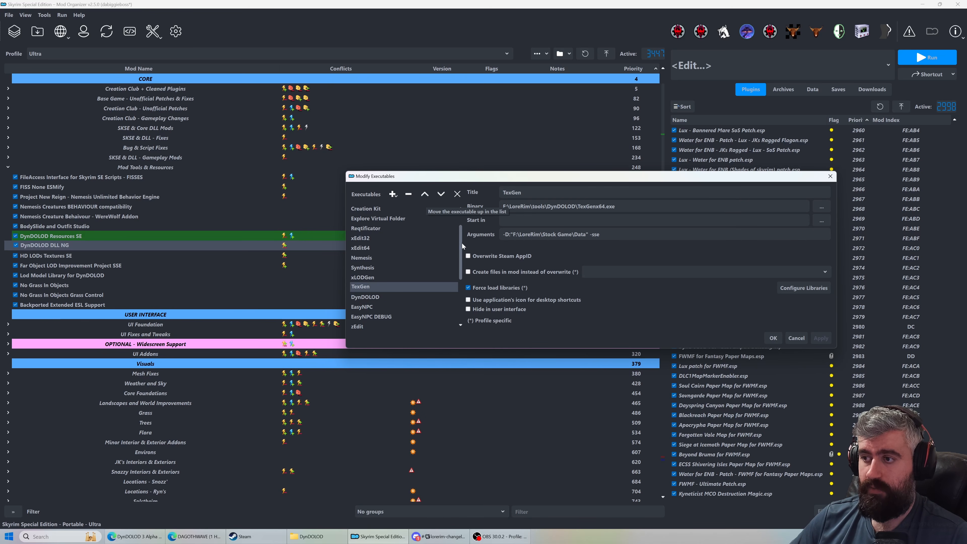
left_click_drag(459, 243, 462, 217)
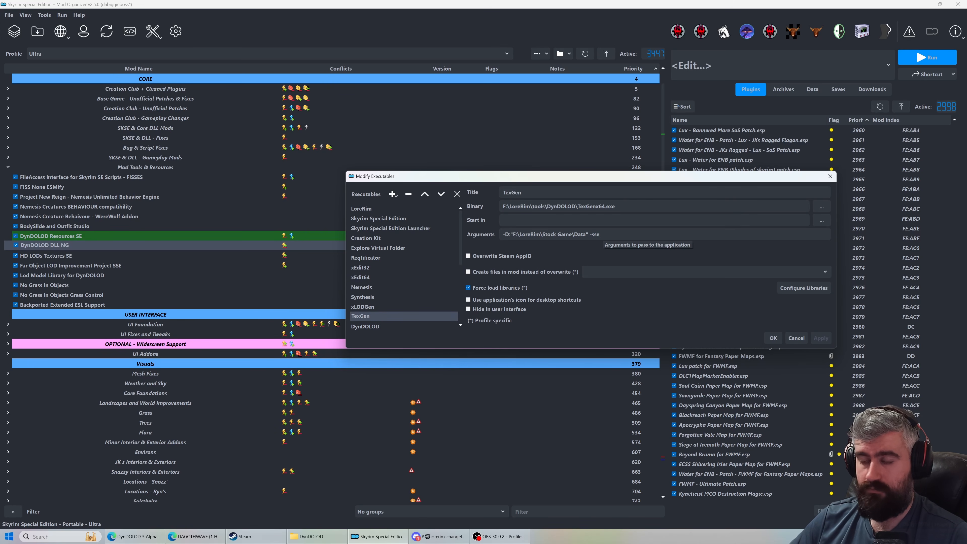
left_click(794, 338)
Start reinstalling the DynDOLOD Resources SE mod and proceed to the installer's options page
left_click(106, 233)
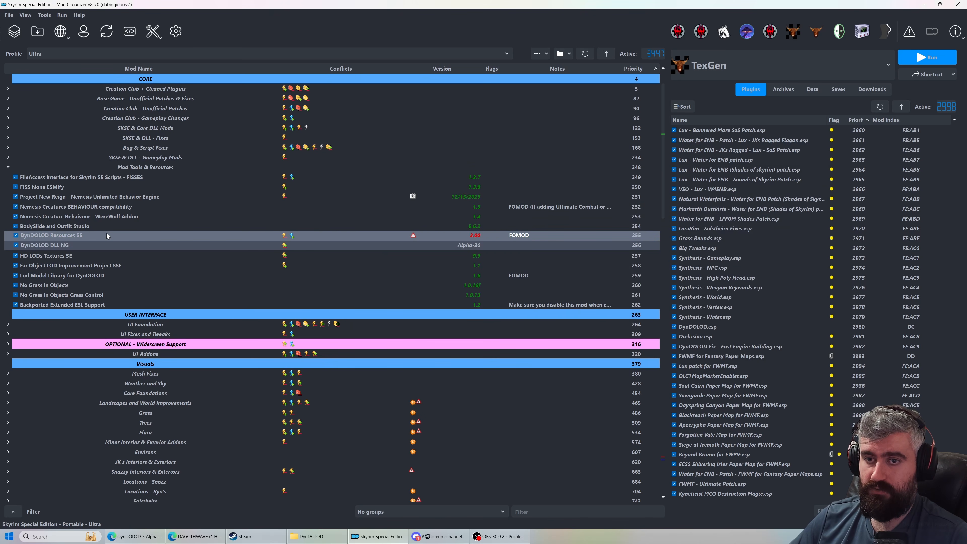
right_click(91, 233)
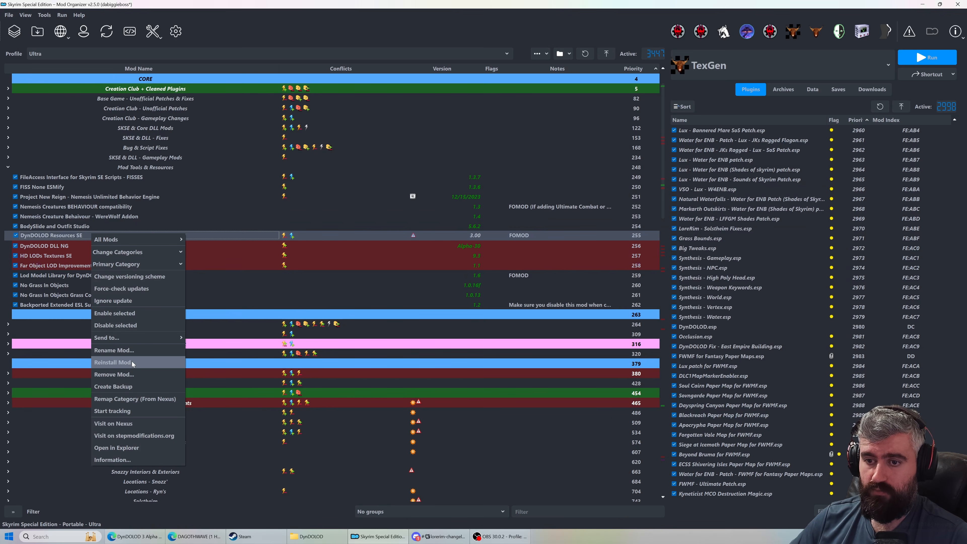
left_click(131, 362)
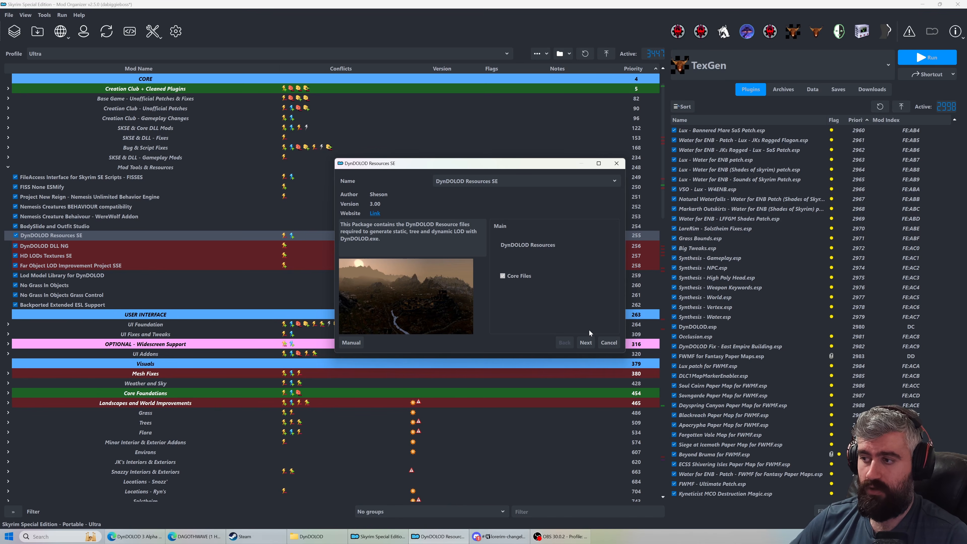
left_click(585, 342)
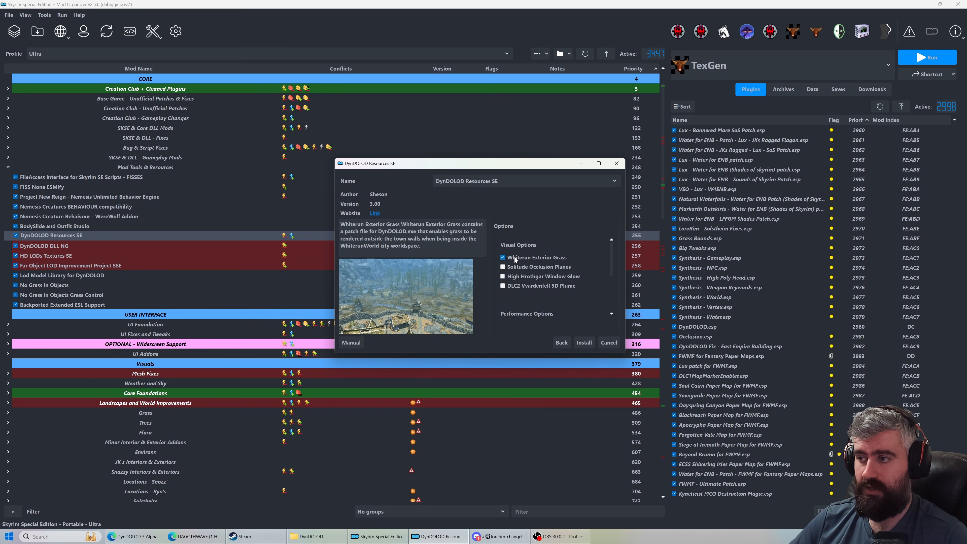
Select High Hrothgar Window Glow, DLC2 Vvardenfell 3D Plume and Desync Birds of Prey for DynDOLOD Resources SE, and cancel the reinstallation
left_click(539, 278)
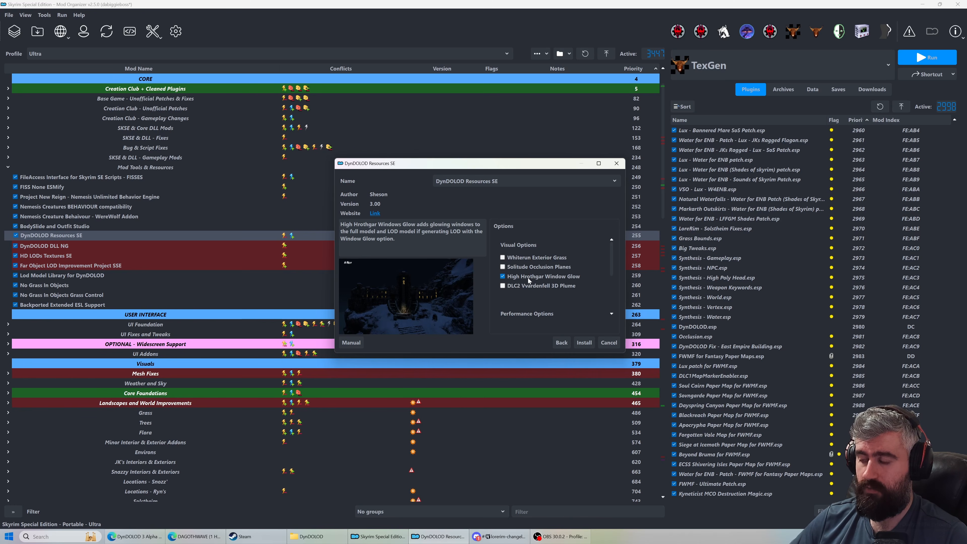
left_click(528, 276)
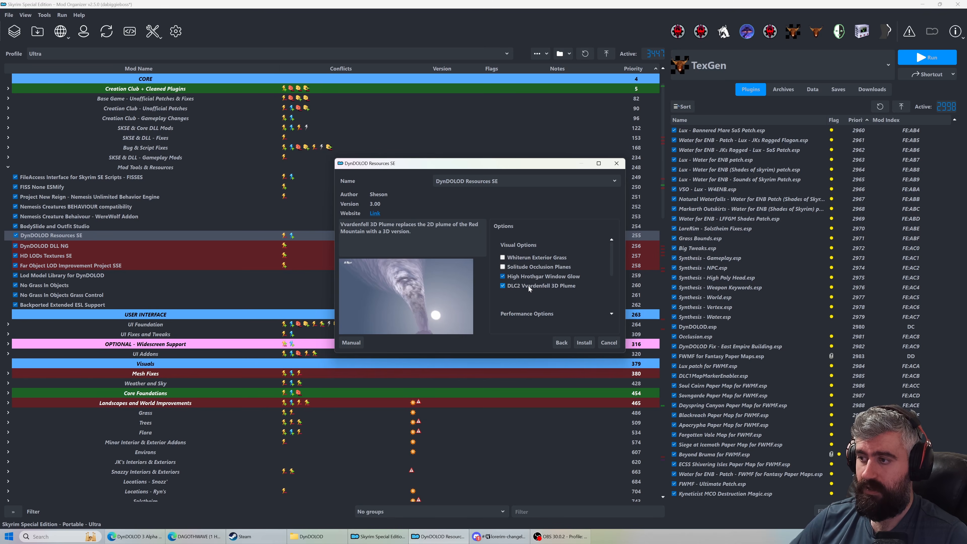
scroll(529, 287, "down", 1)
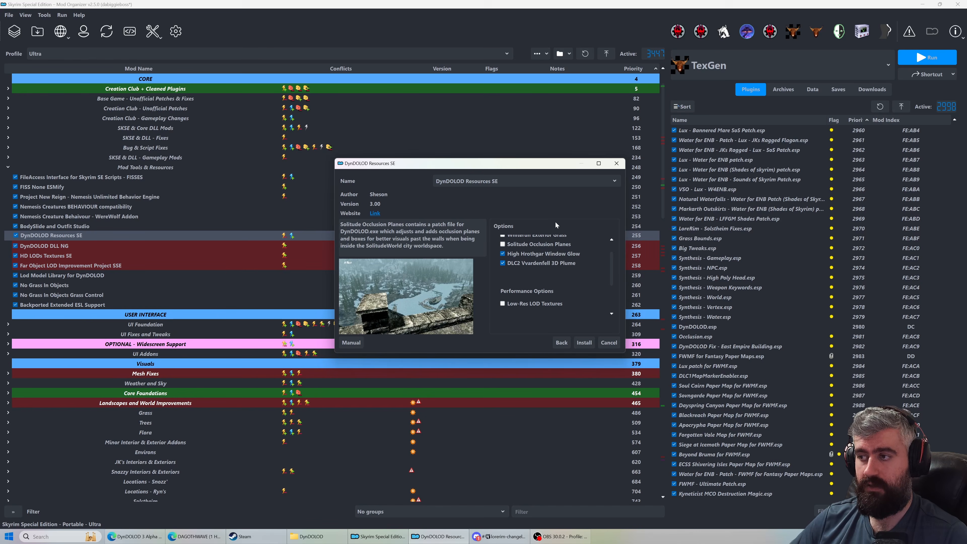
scroll(568, 261, "down", 1)
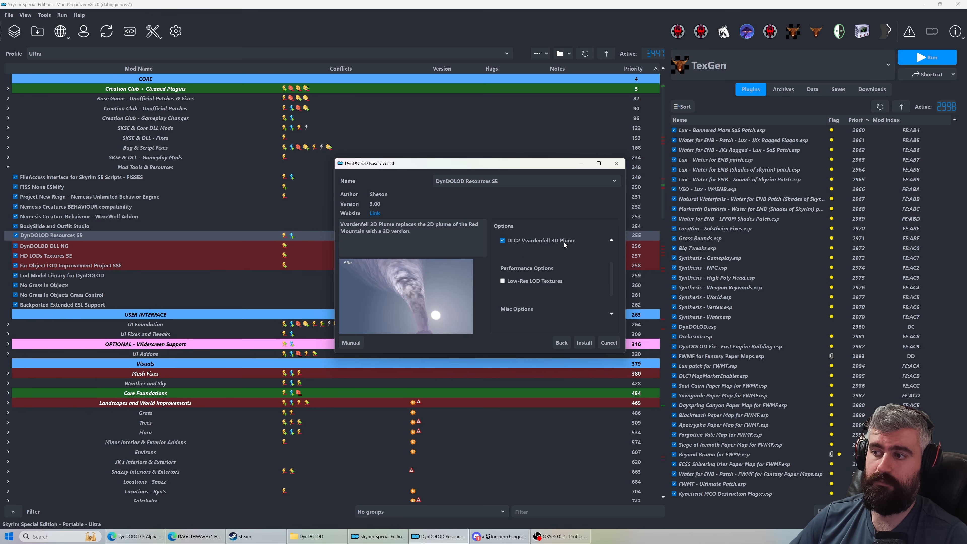
scroll(564, 241, "down", 1)
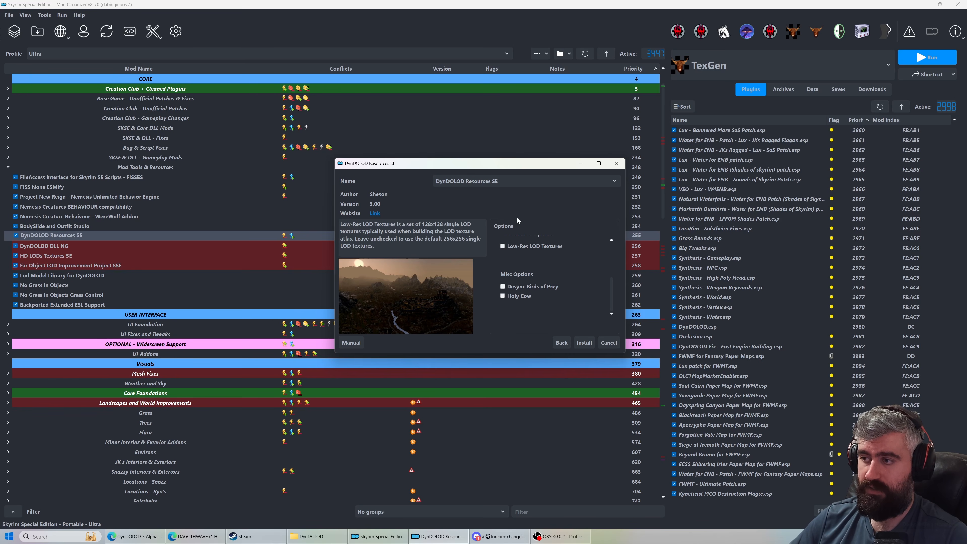
mouse_move(530, 289)
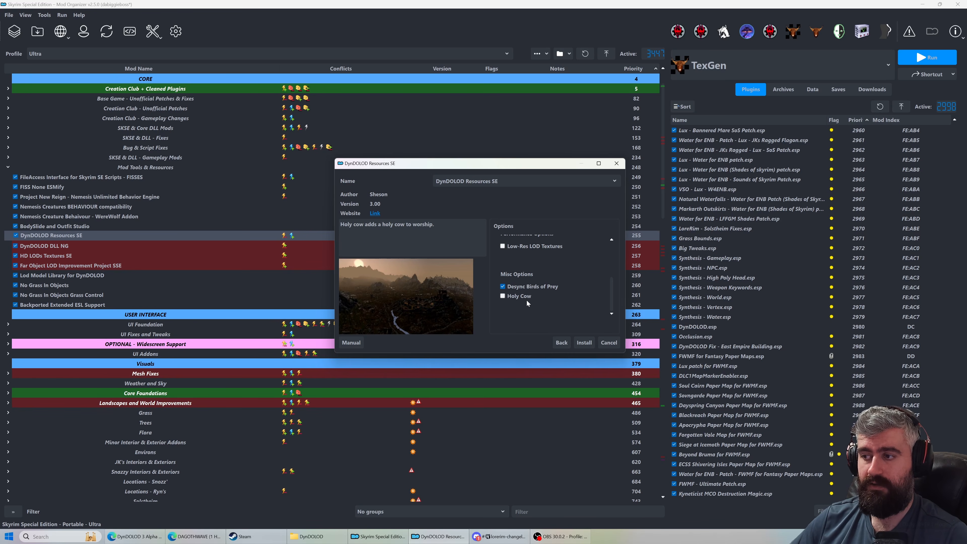
left_click(612, 342)
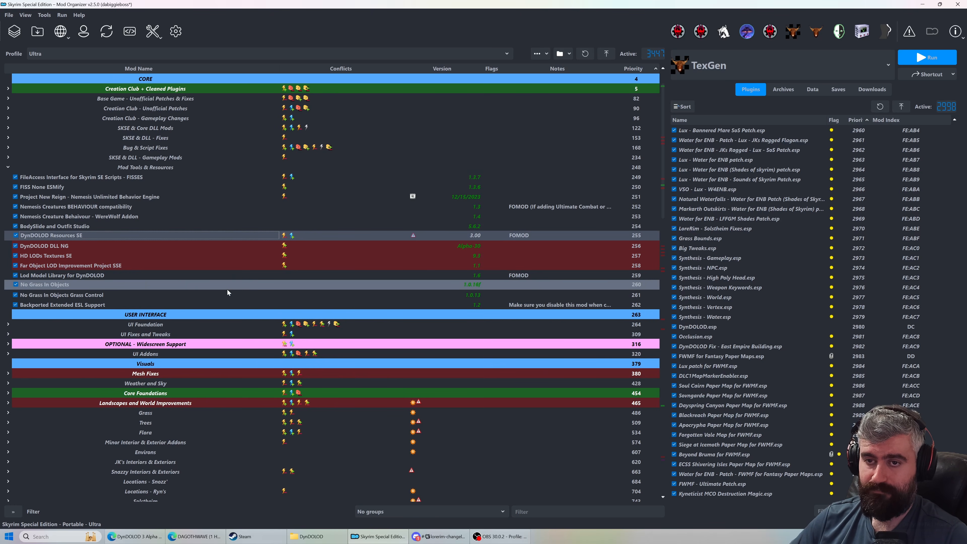
Examine the load position and conflict highlighting of DynDOLOD Resources SE and DynDOLOD DLL NG in the mod list
left_click(219, 287)
left_click(216, 246)
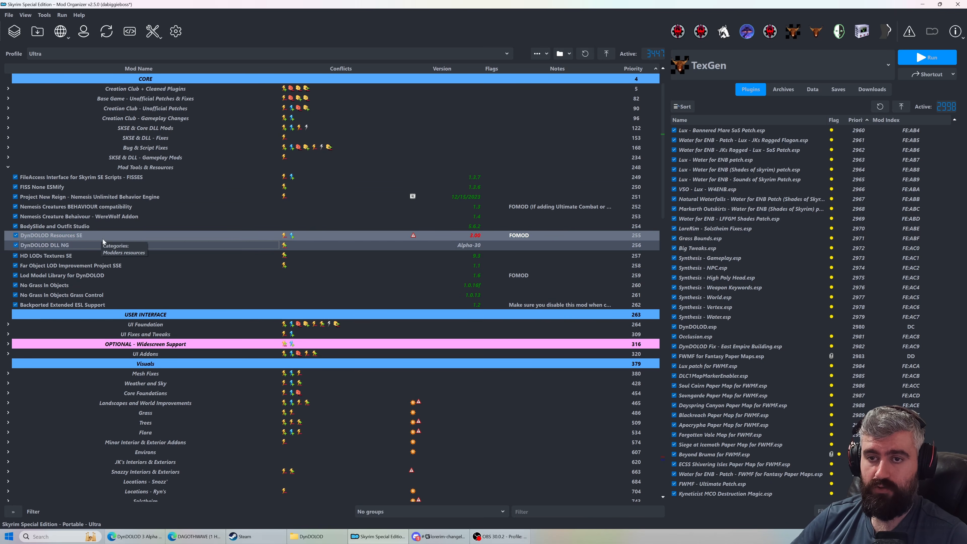
scroll(102, 240, "up", 2)
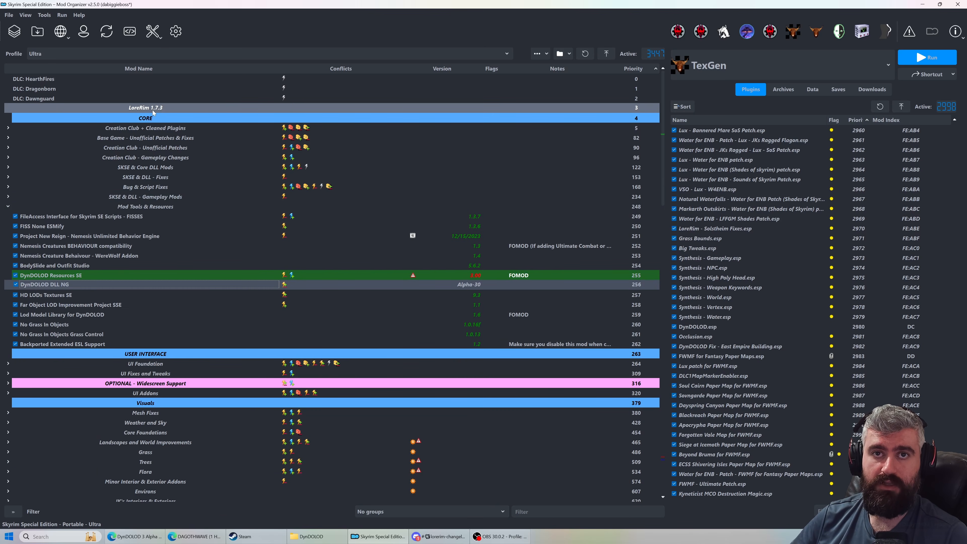
left_click(128, 276)
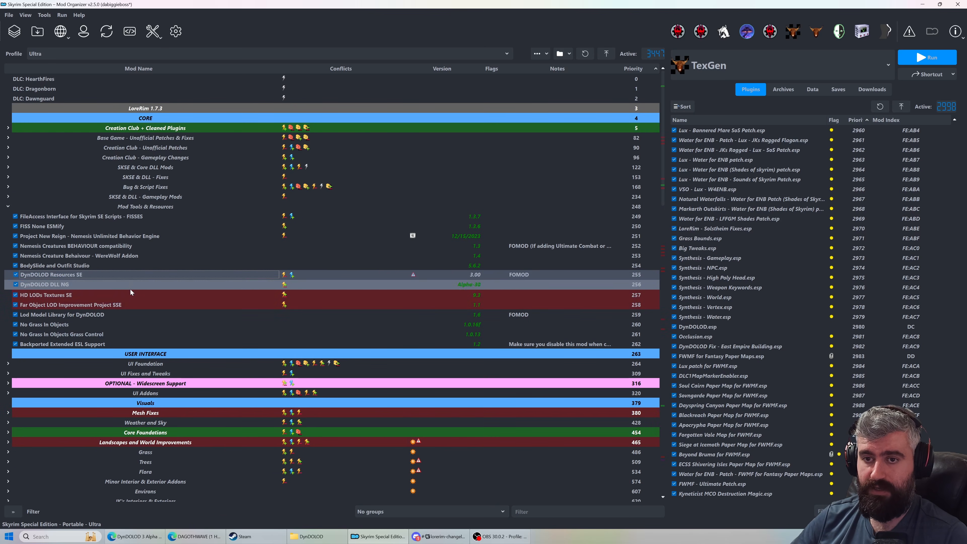
left_click(136, 321)
left_click(139, 277)
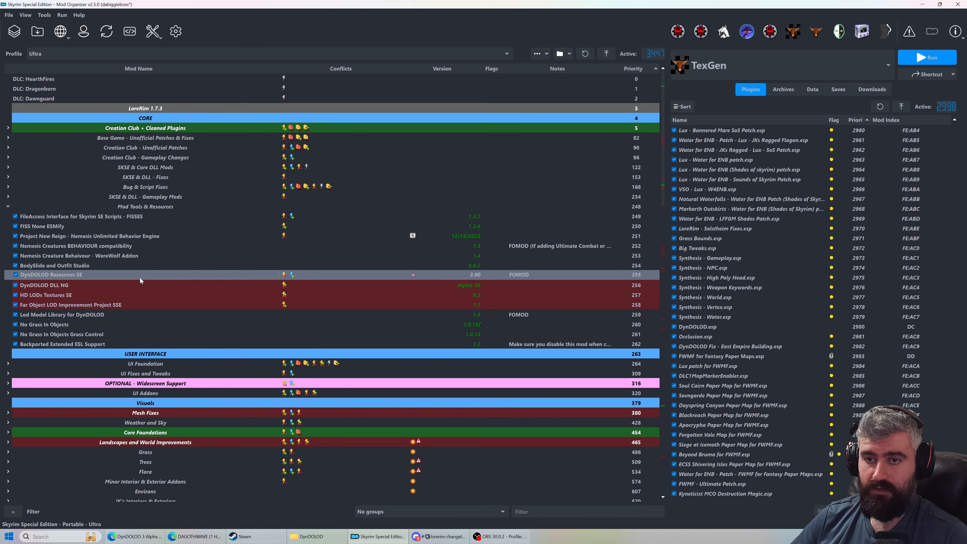
scroll(140, 276, "down", 3)
scroll(115, 259, "up", 2)
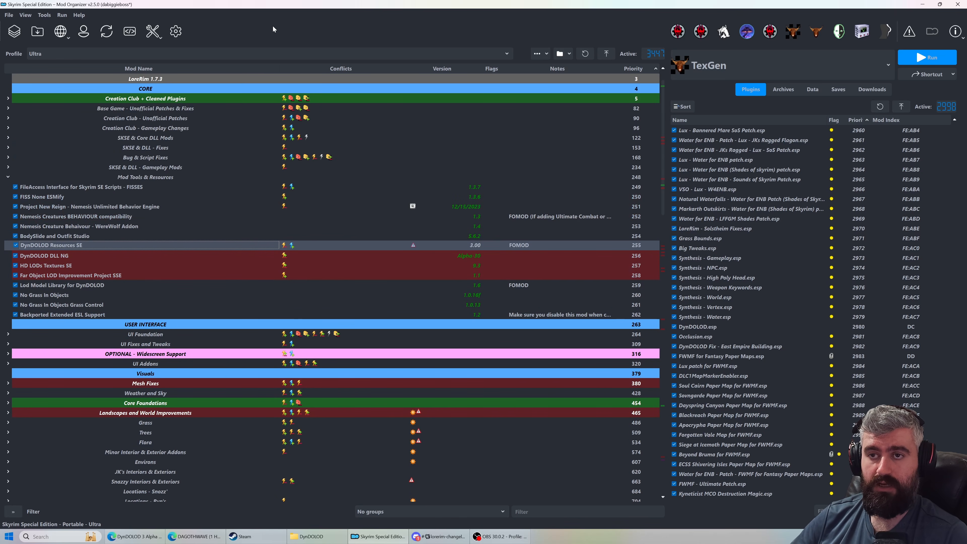
left_click(8, 99)
left_click(8, 98)
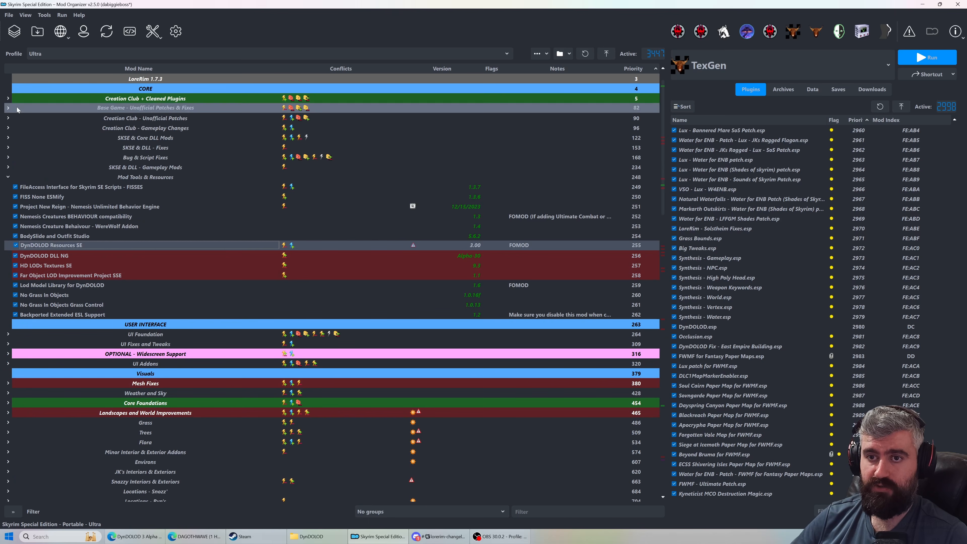
Open the DynDOLOD Resources SE file conflicts, look through the winning ones, and preview the arstone01lod.dds texture
double_click(51, 247)
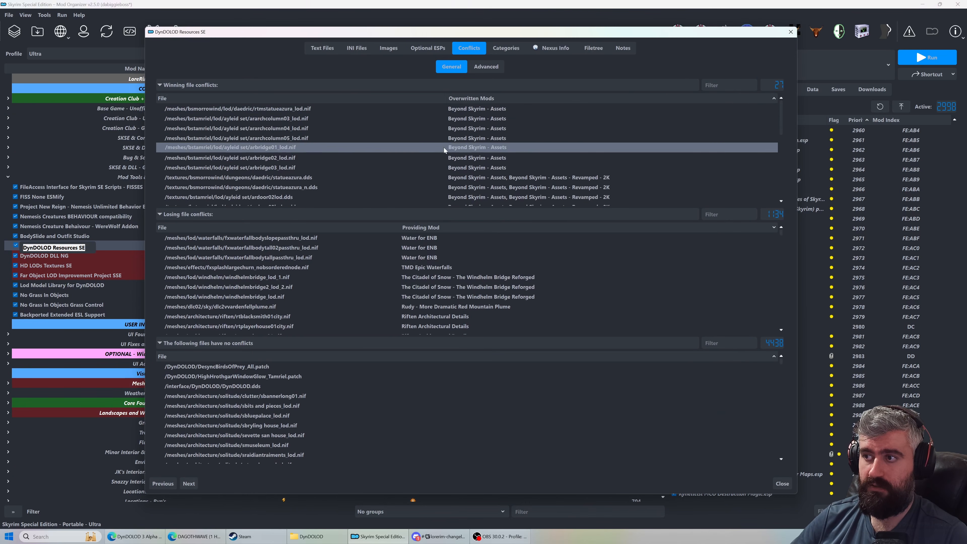
scroll(449, 131, "down", 2)
scroll(449, 132, "up", 2)
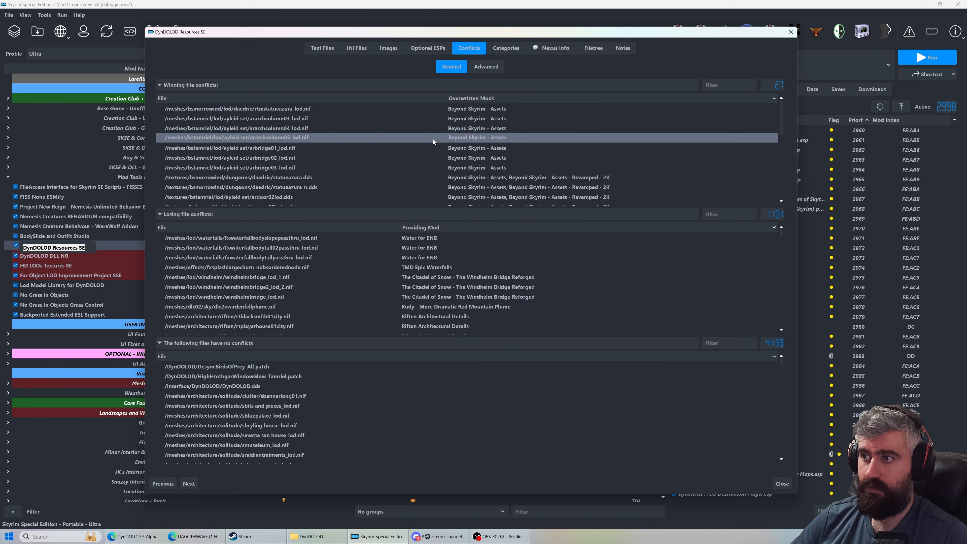
scroll(519, 142, "down", 5)
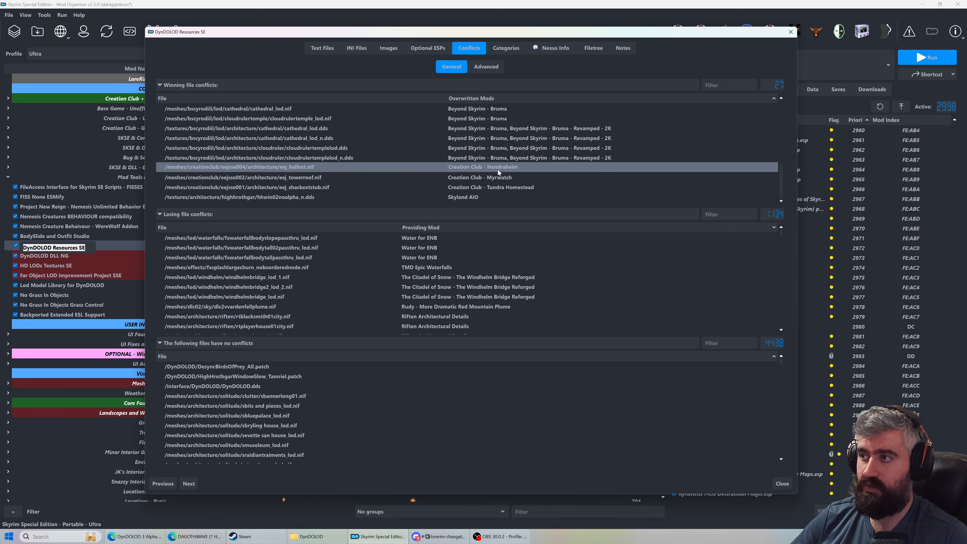
scroll(499, 172, "up", 2)
double_click(505, 157)
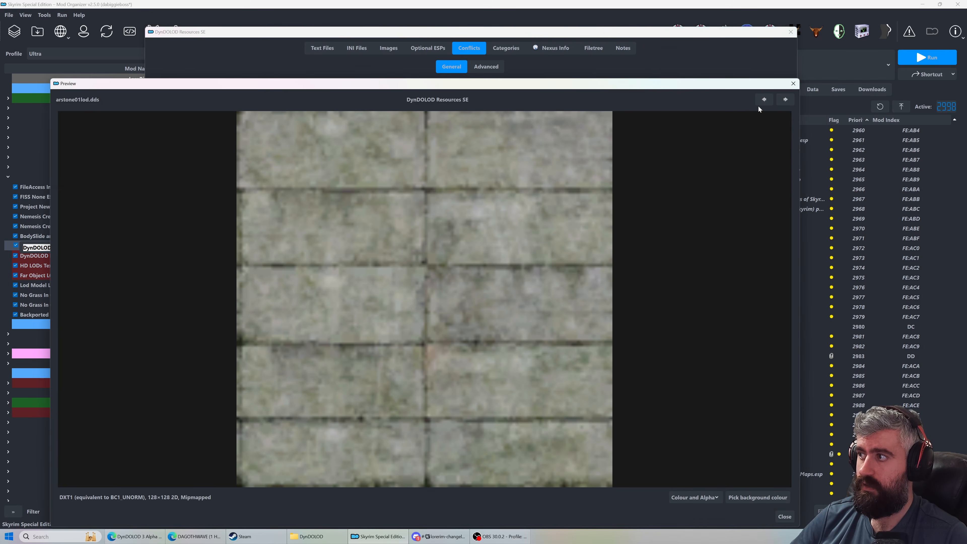
Close the texture preview, reopen the DynDOLOD Resources SE conflicts, and preview and rotate the arbridge01_lod.nif mesh
left_click(793, 83)
left_click(791, 32)
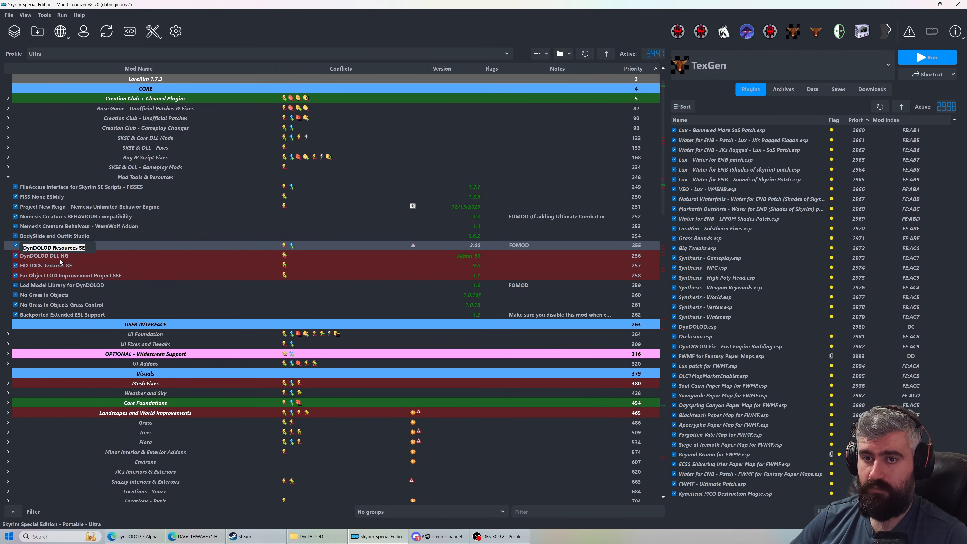
double_click(65, 249)
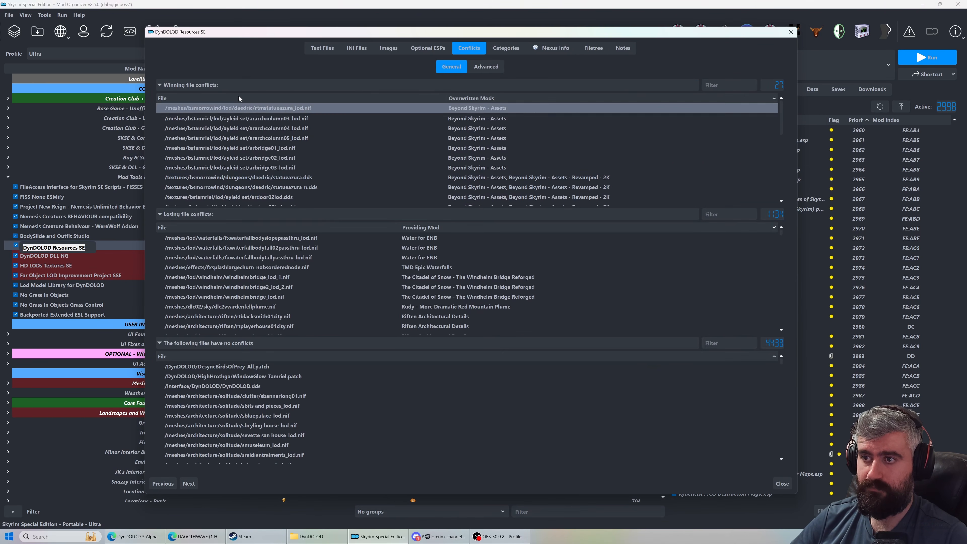
double_click(253, 149)
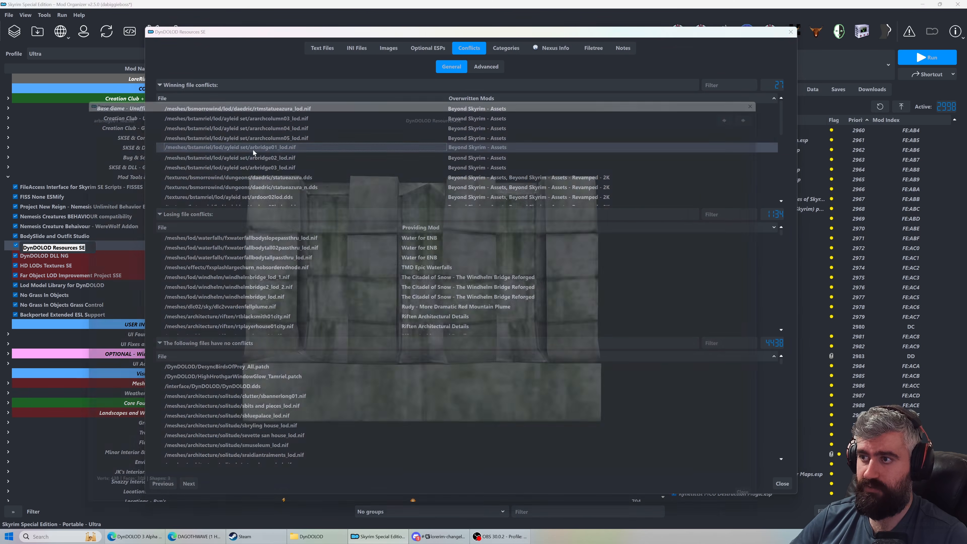
left_click_drag(685, 129, 761, 93)
left_click(793, 84)
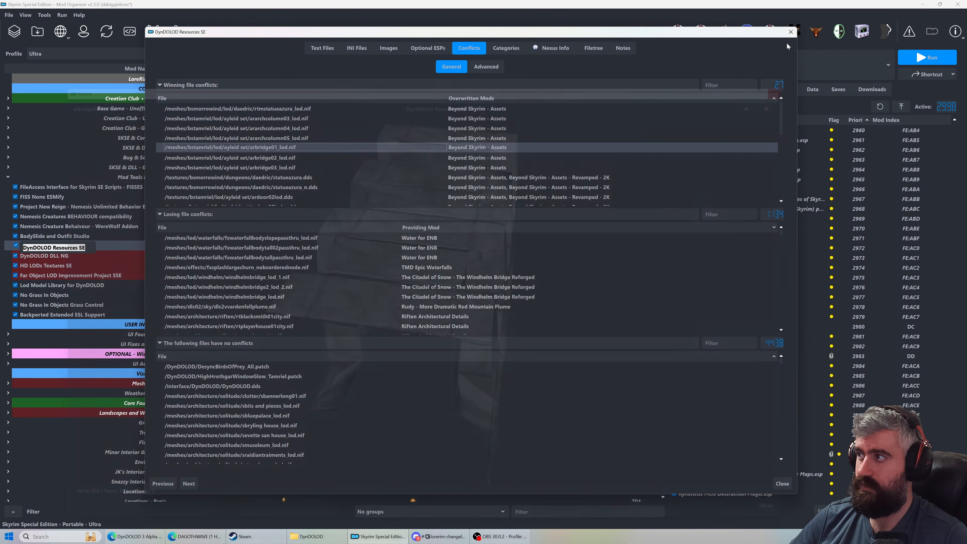
left_click(791, 32)
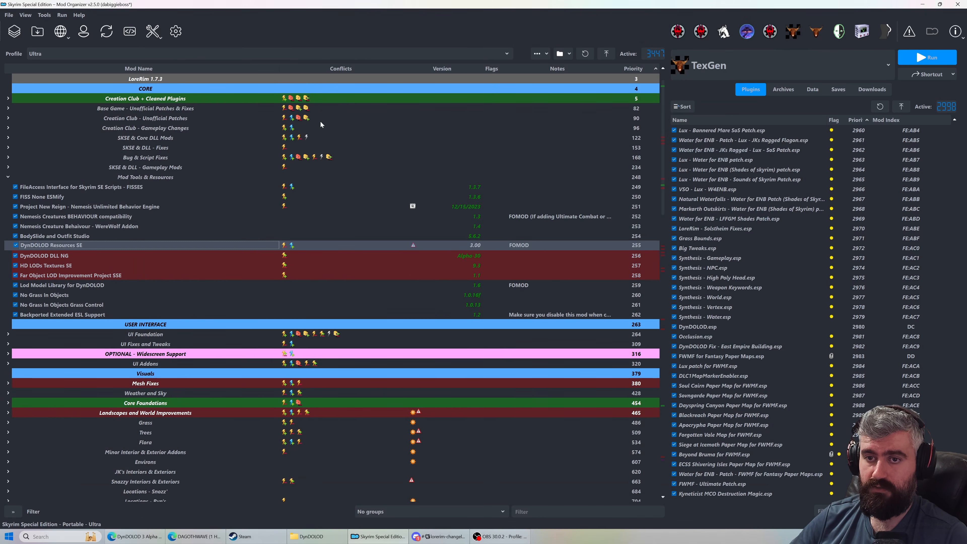
Find HD LODs Textures SE in the mod list, and view its Nexus Mods page in the browser
left_click(104, 254)
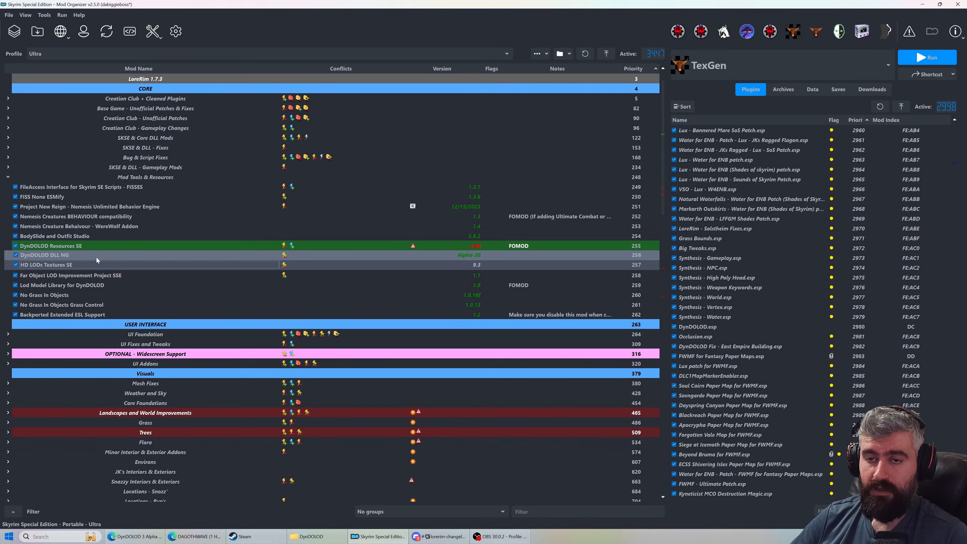
left_click(84, 265)
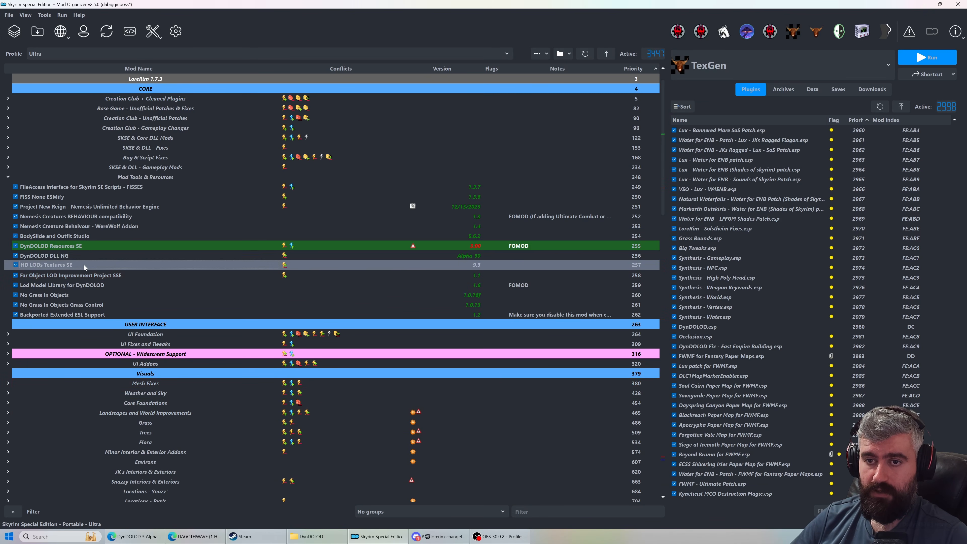
left_click(137, 537)
left_click(328, 6)
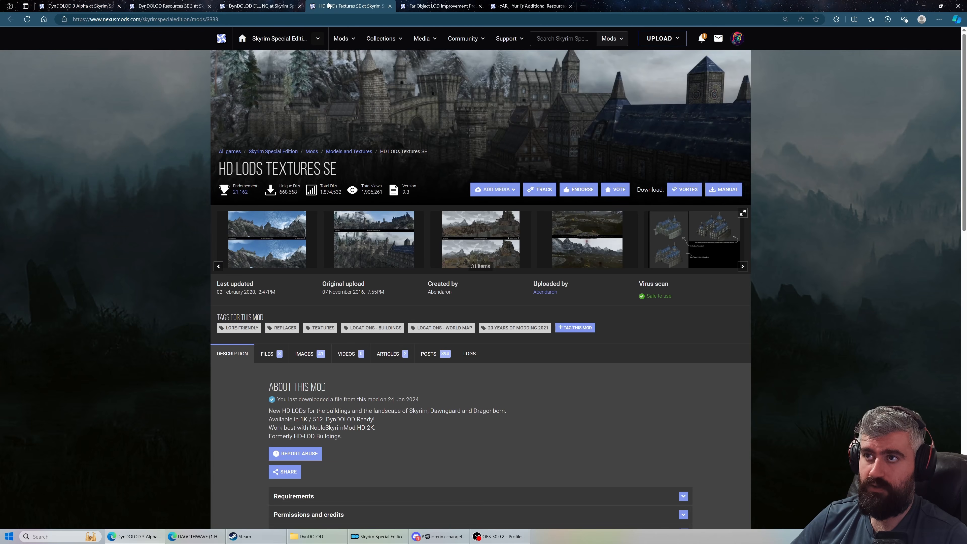
left_click_drag(225, 170, 340, 169)
left_click(187, 174)
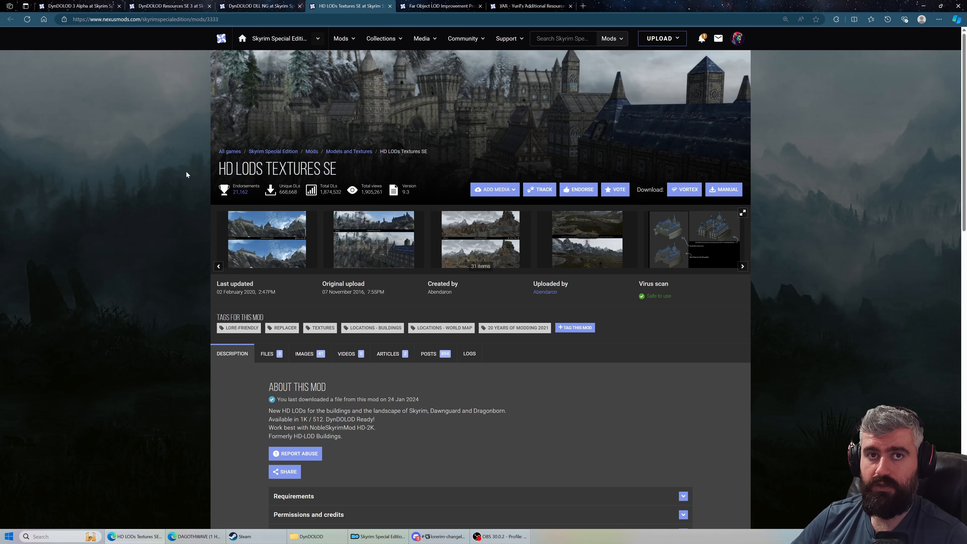
left_click_drag(233, 169, 455, 169)
left_click(328, 169)
Review the Nexus Mods pages of Far Object LOD Improvement Project SSE and YAR - Yuril's Additional Resources
left_click(462, 5)
left_click(189, 173)
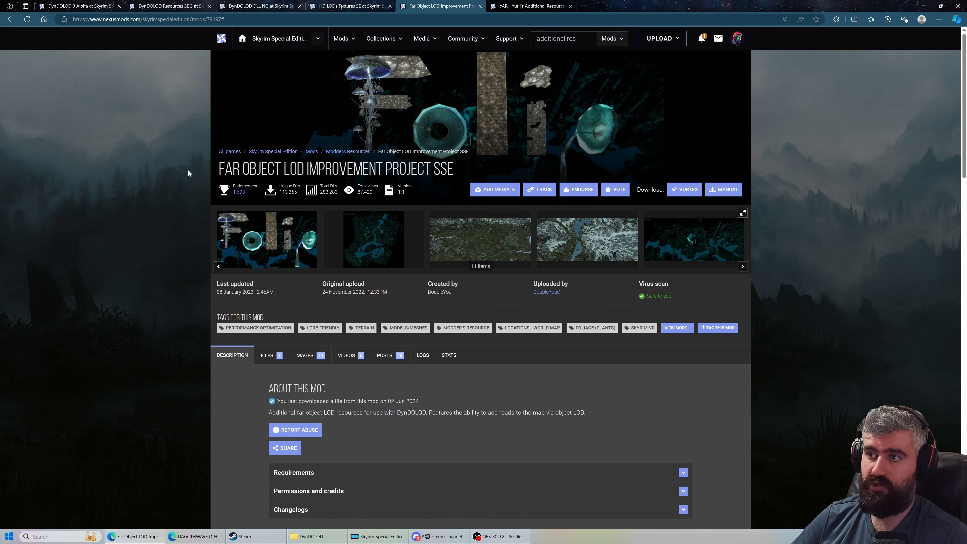
left_click(551, 5)
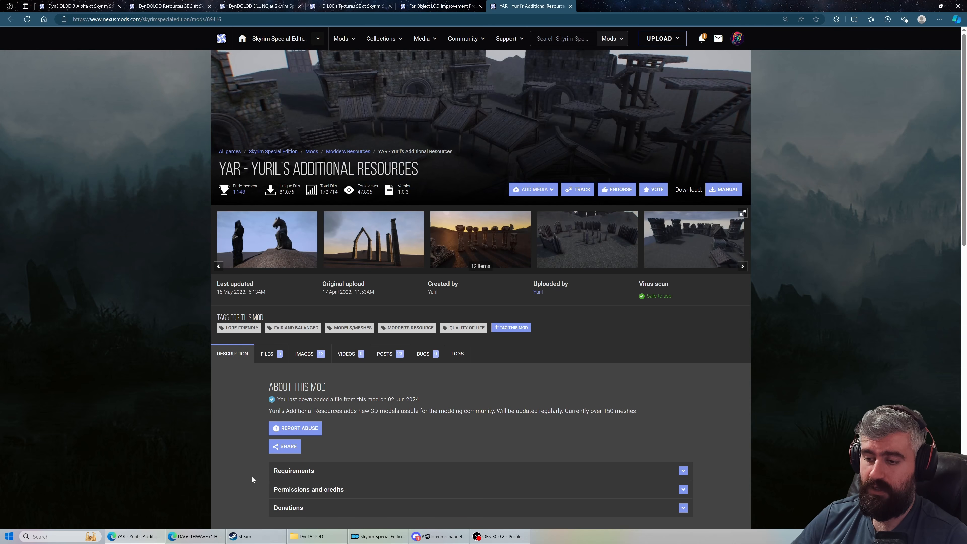
left_click(378, 537)
left_click(78, 263)
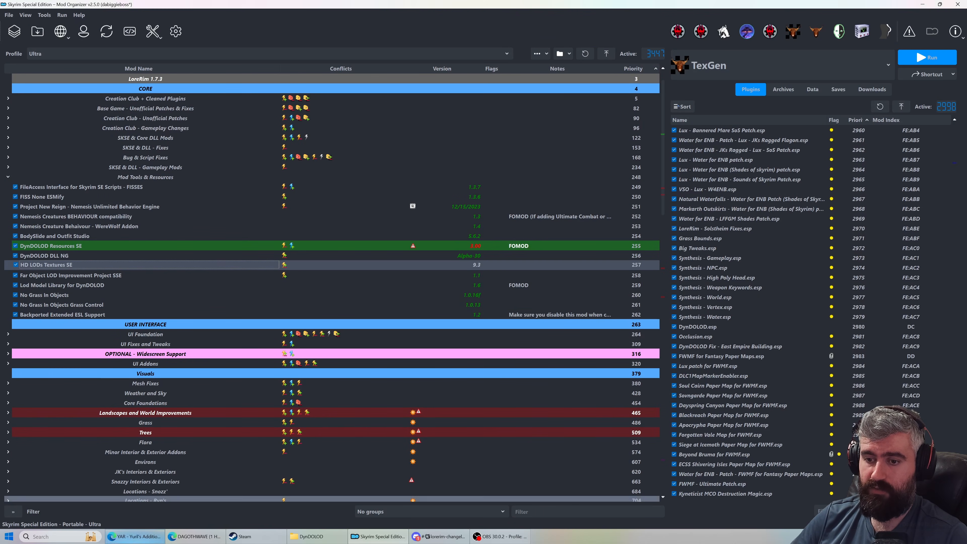
key("alt+Tab")
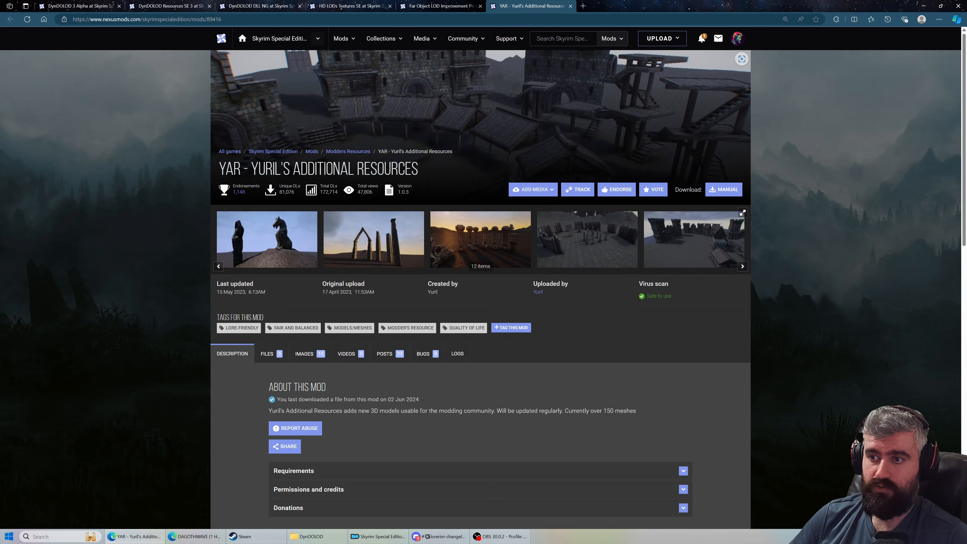
left_click_drag(212, 162, 412, 168)
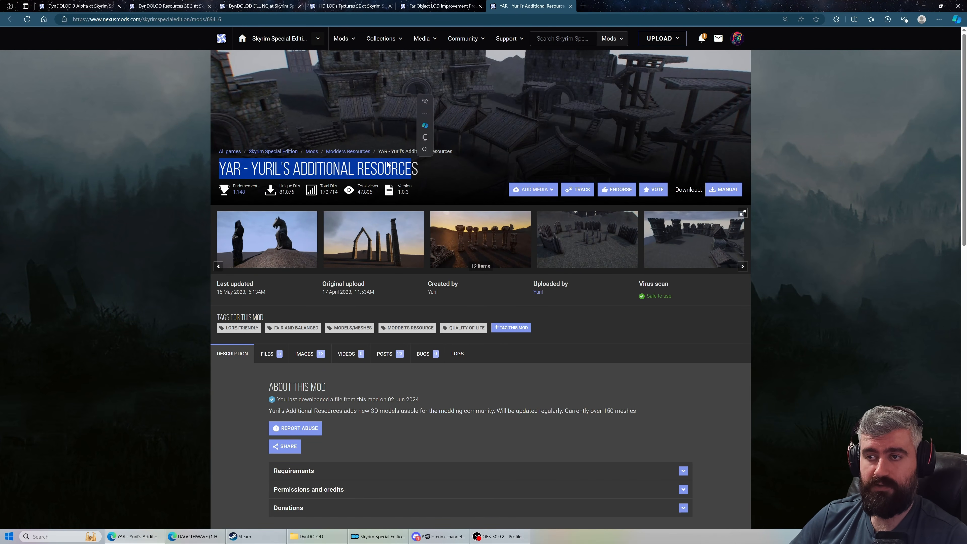
left_click(218, 166)
left_click_drag(219, 168, 418, 169)
left_click(145, 237)
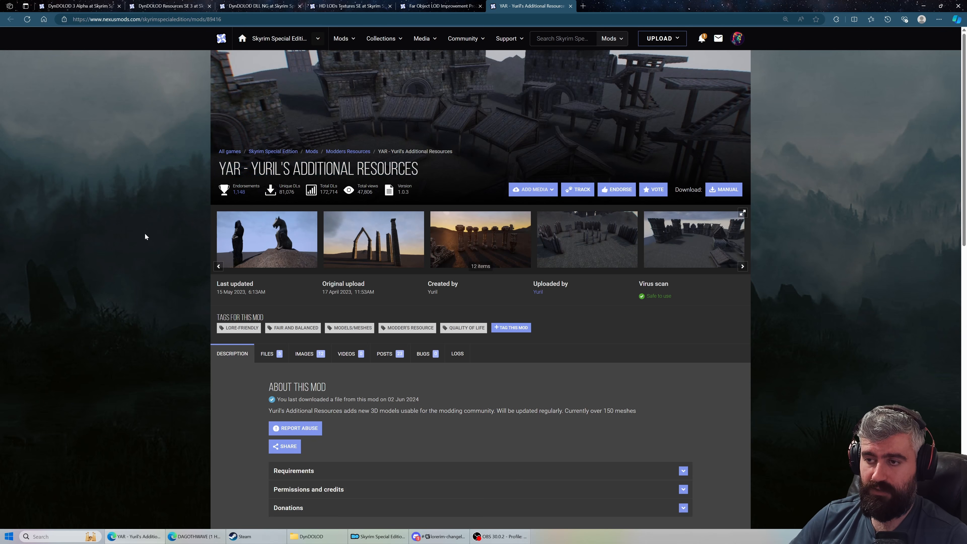
Browse the image gallery of YAR - Yuril's Additional Resources through the ninth image, and close it
left_click(255, 227)
left_click(947, 282)
left_click(947, 282)
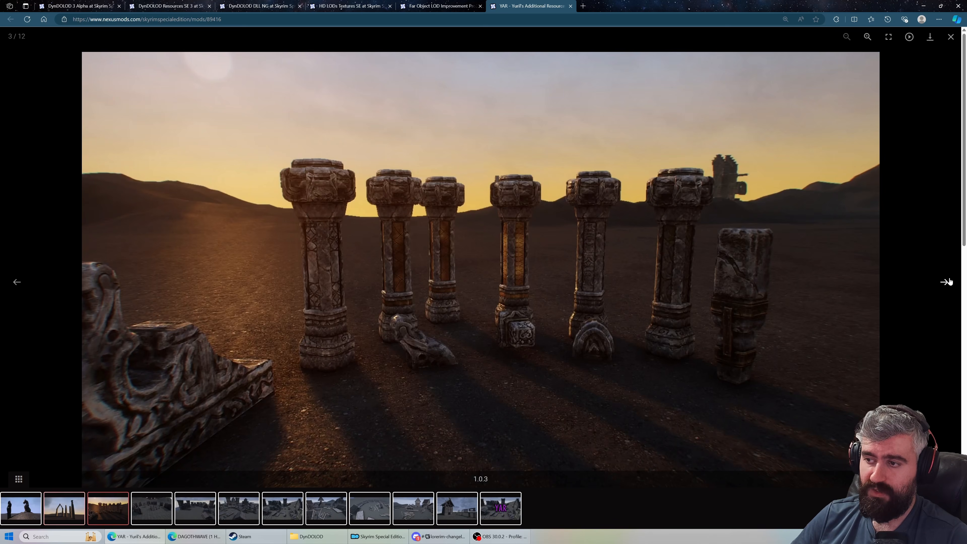
left_click(948, 282)
left_click(947, 281)
left_click(947, 281)
left_click(947, 281)
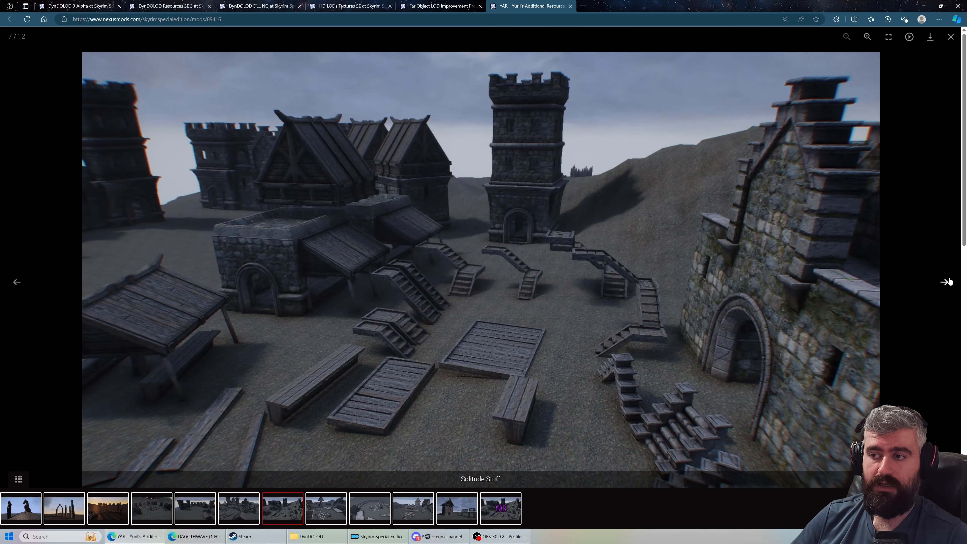
left_click(947, 282)
left_click(948, 281)
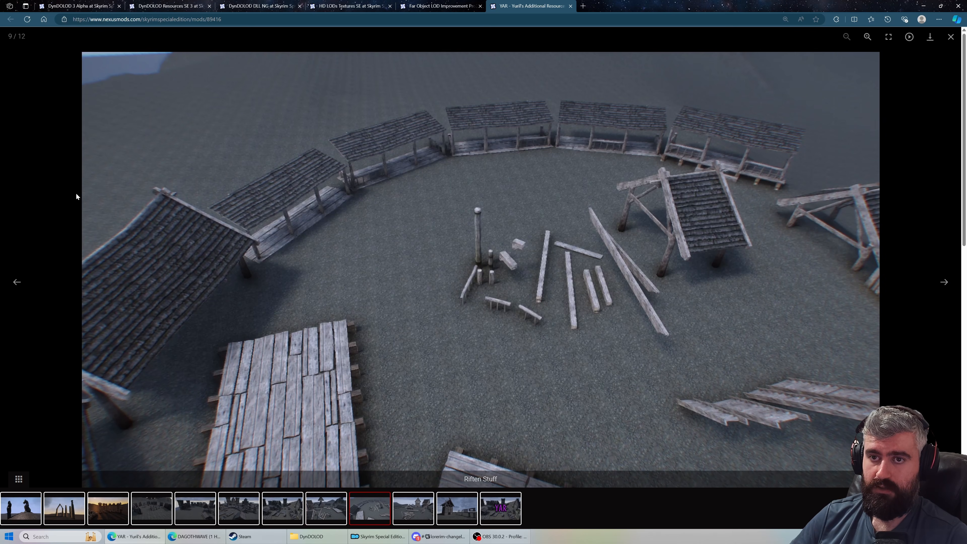
left_click(57, 191)
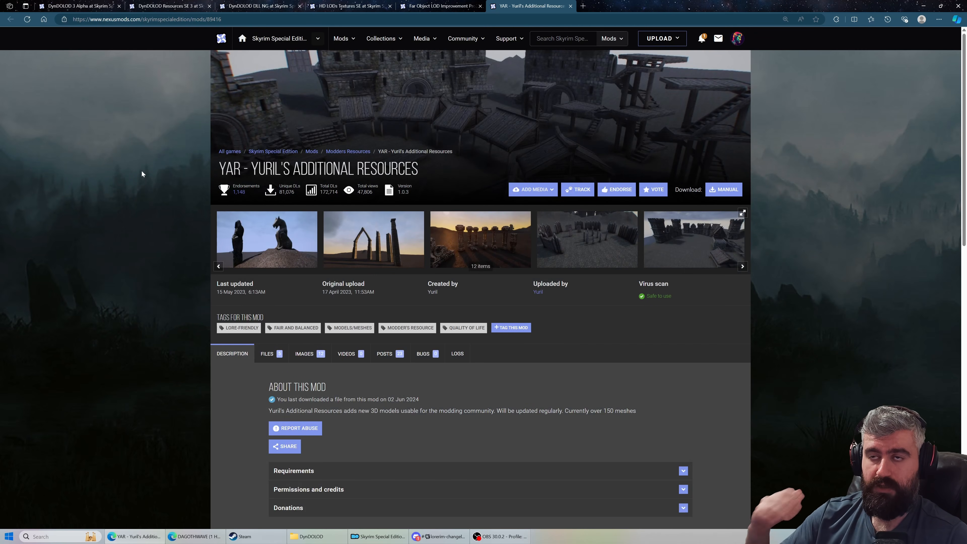
Return to Mod Organizer, expand the Outputs & Final Overwrites group, and examine the output mods around LoreRim - Grass Cache
left_click(76, 5)
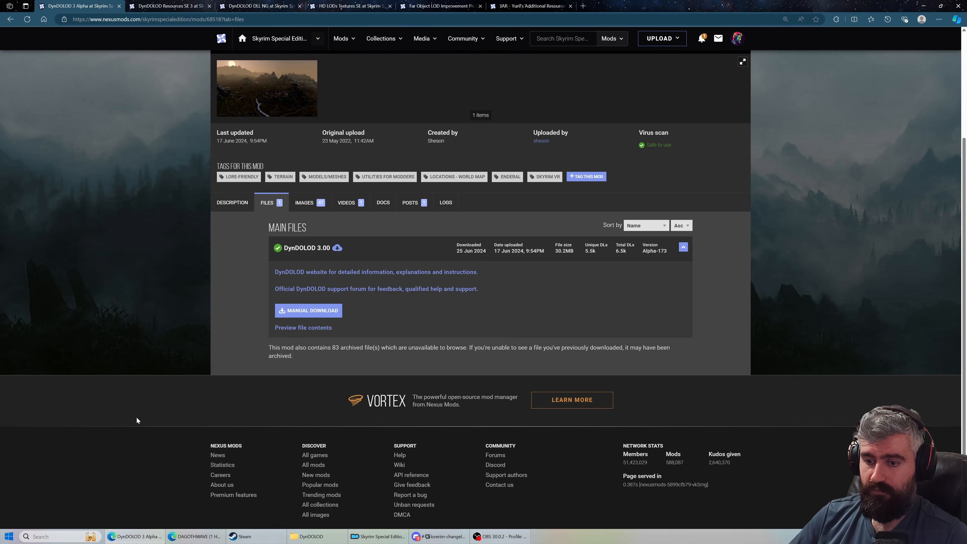
left_click(135, 537)
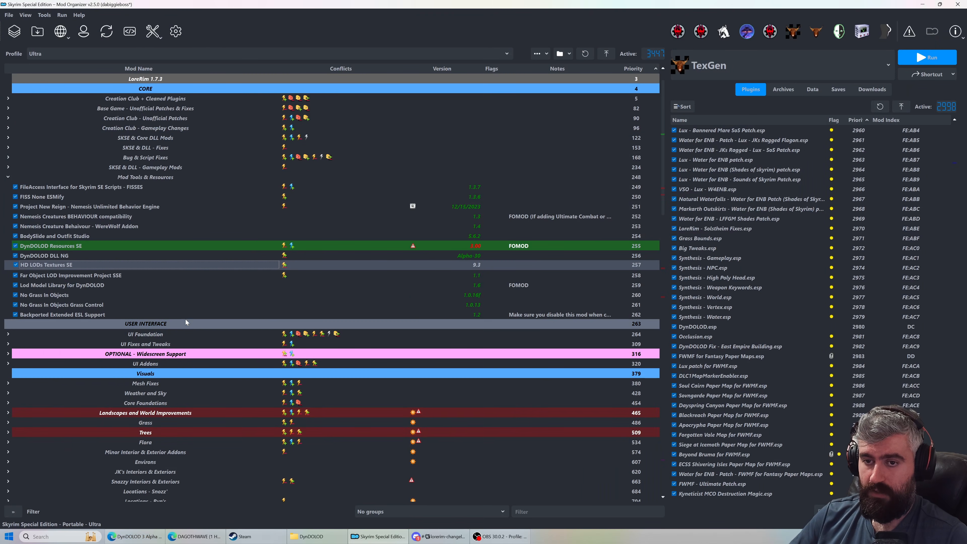
left_click(185, 315)
scroll(184, 306, "down", 20)
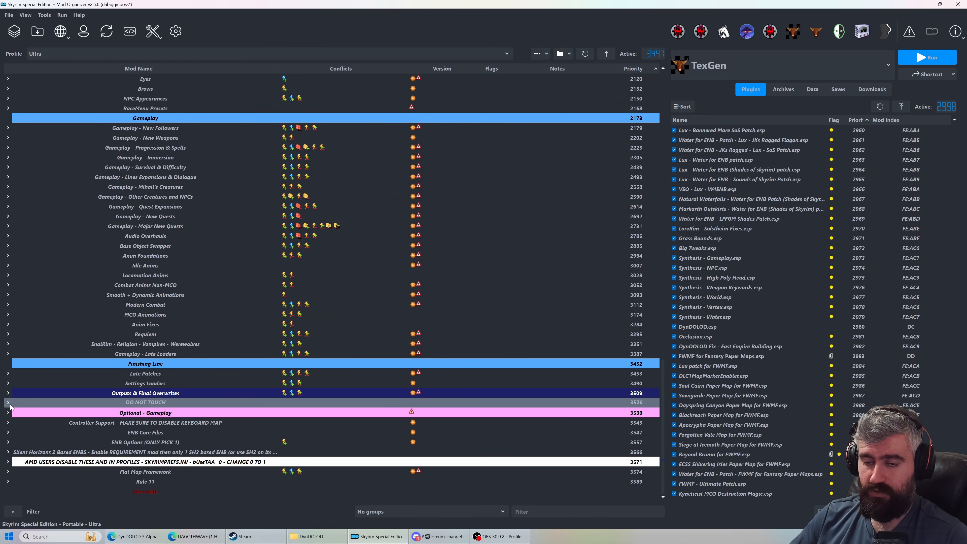
scroll(15, 410, "up", 20)
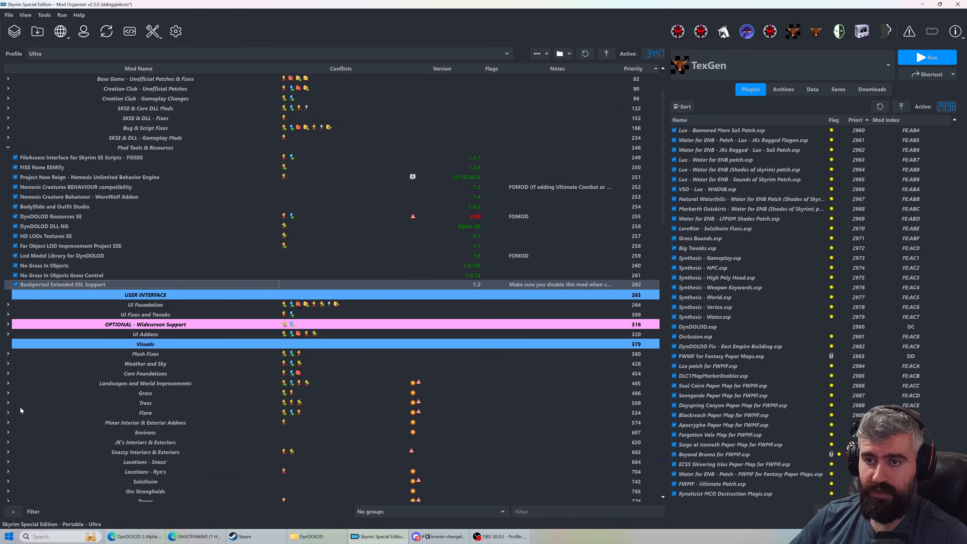
scroll(180, 388, "down", 20)
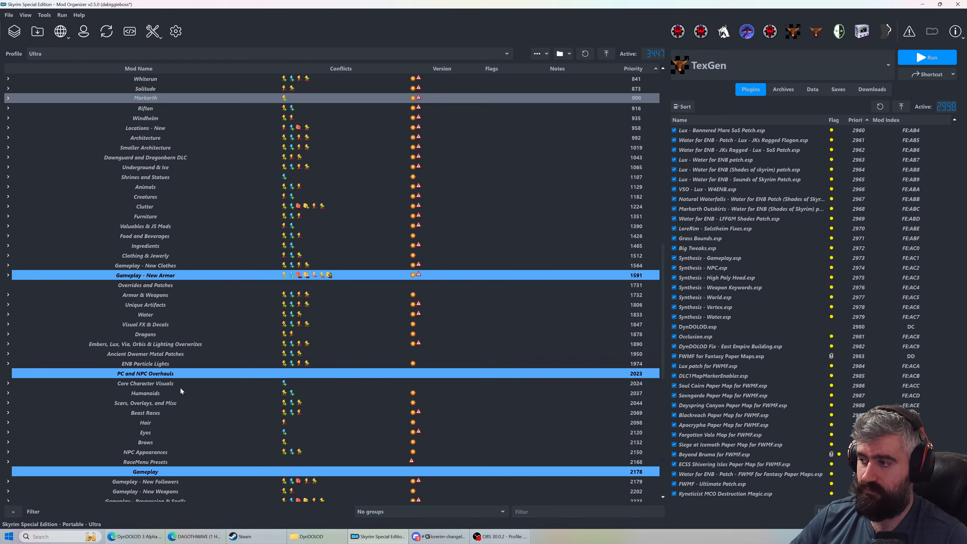
left_click(8, 393)
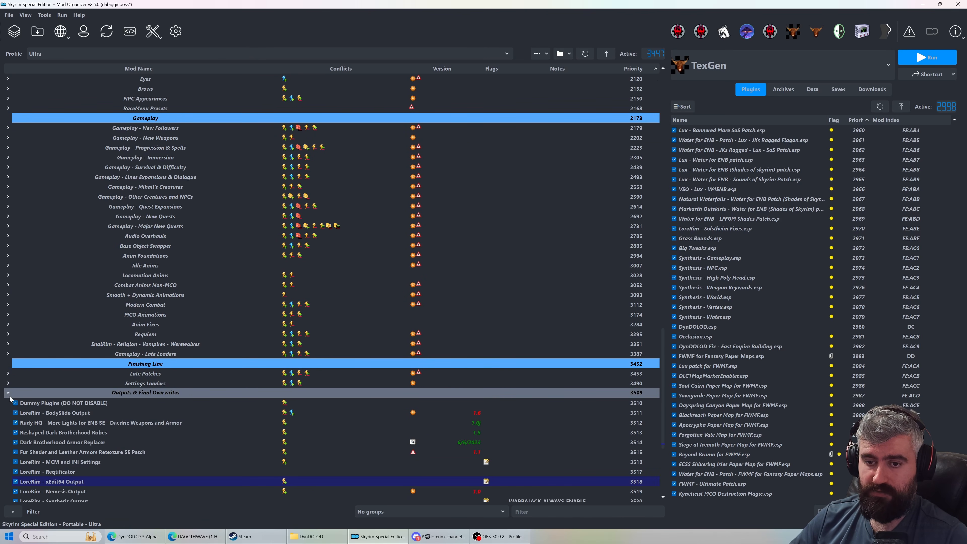
scroll(42, 376, "down", 5)
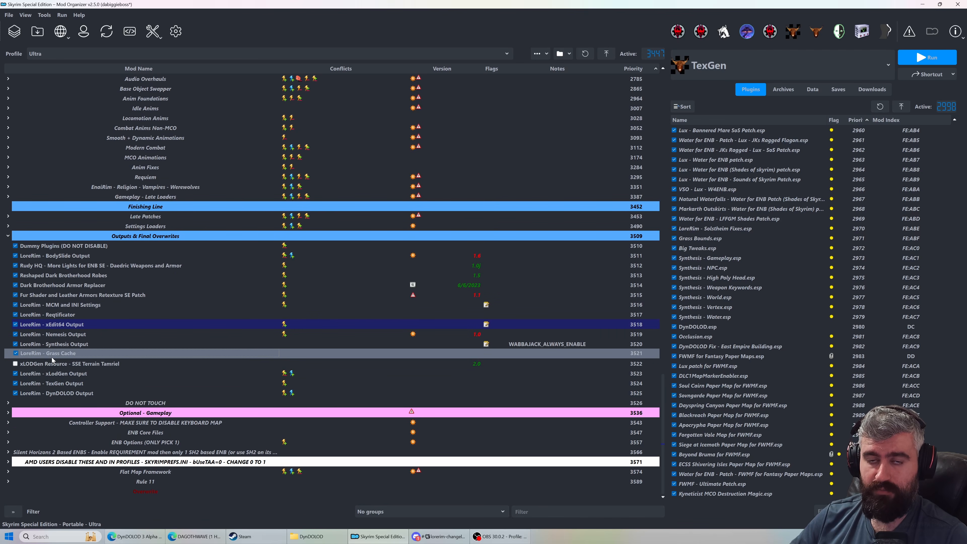
left_click(69, 365)
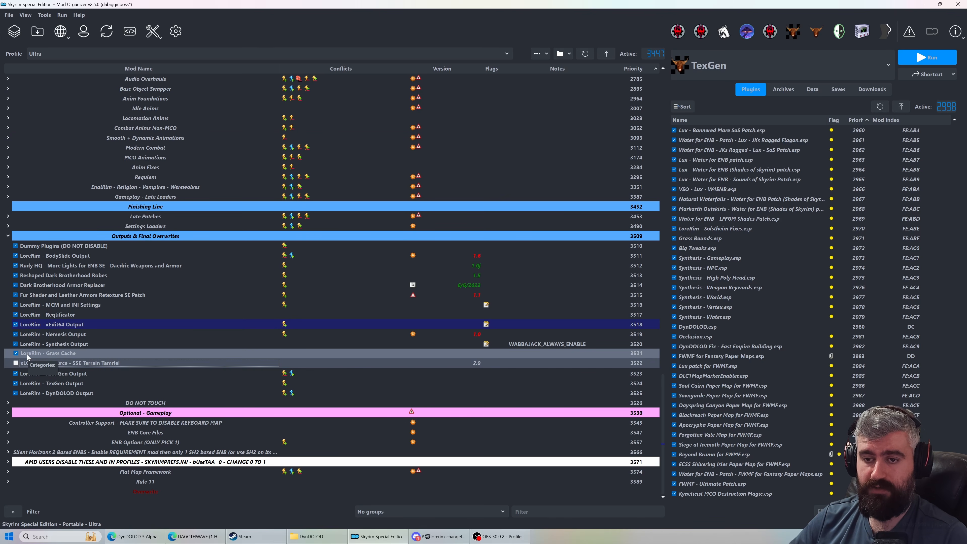
Locate No Grass In Objects within Mod Tools & Resources, and collapse that group
left_click_drag(664, 409, 660, 103)
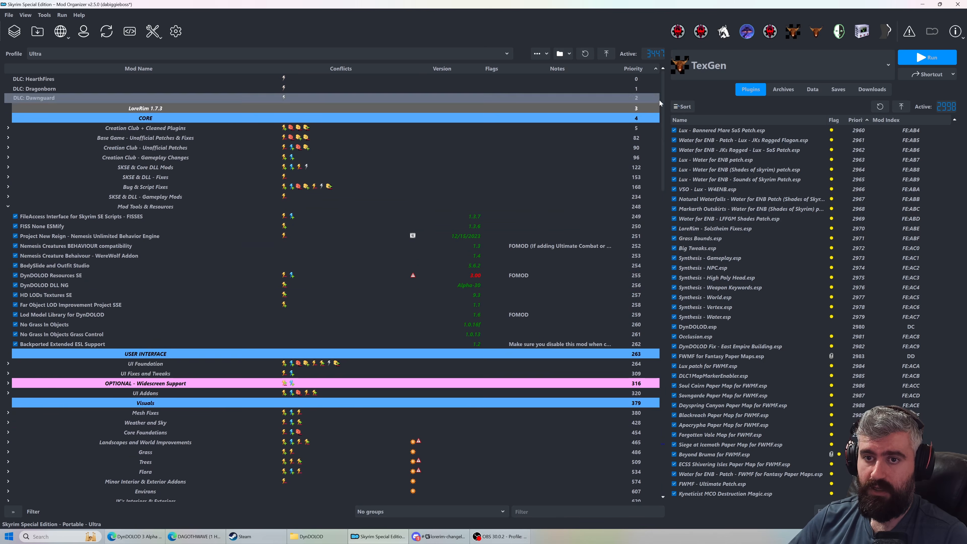
left_click(86, 324)
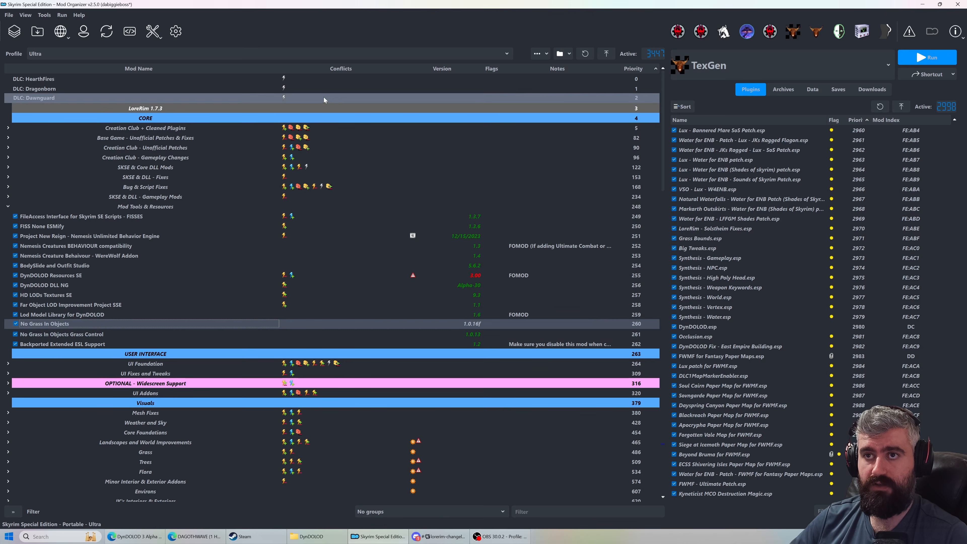
left_click(12, 206)
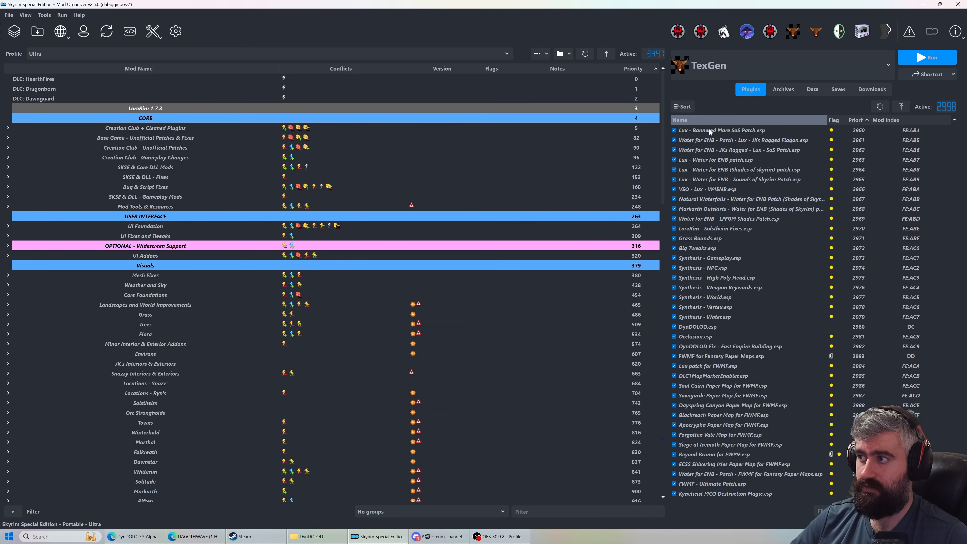
Select LoreRim - DynDOLOD Output, and disable every plugin after Occlusion.esp, from DynDOLOD Fix - East Empire Building.esp through Kyneticist MCO Destruction Magic.esp
left_click_drag(665, 157, 676, 481)
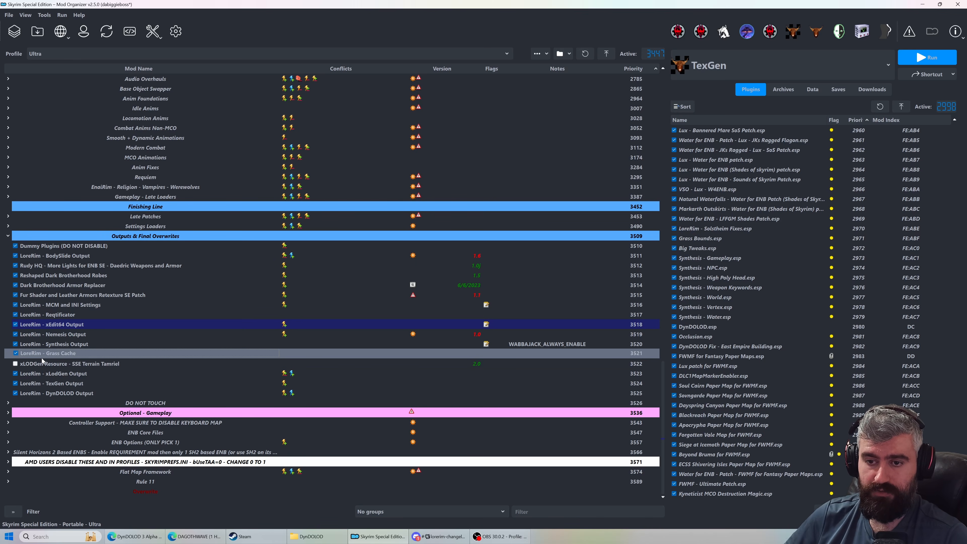
left_click(53, 393)
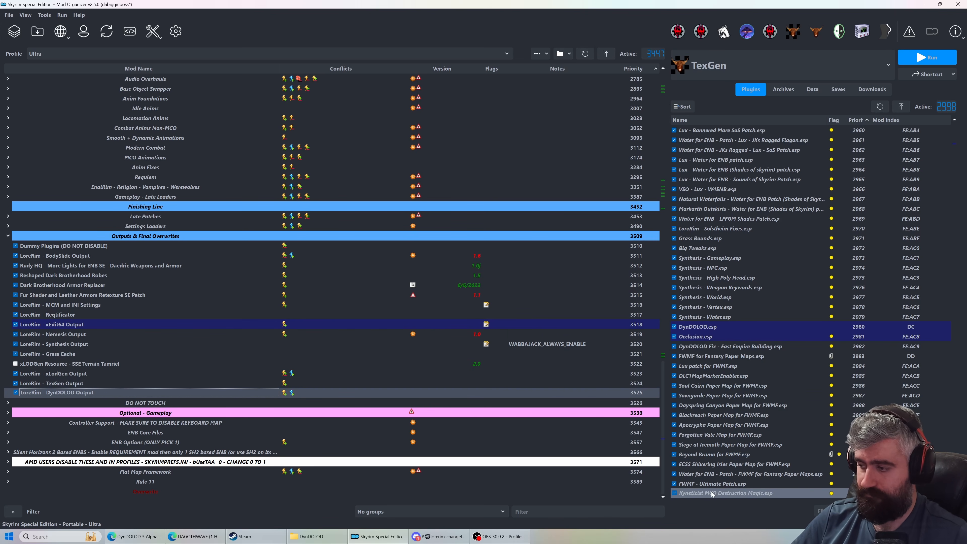
left_click(718, 346, "shift")
right_click(718, 346)
left_click(730, 363)
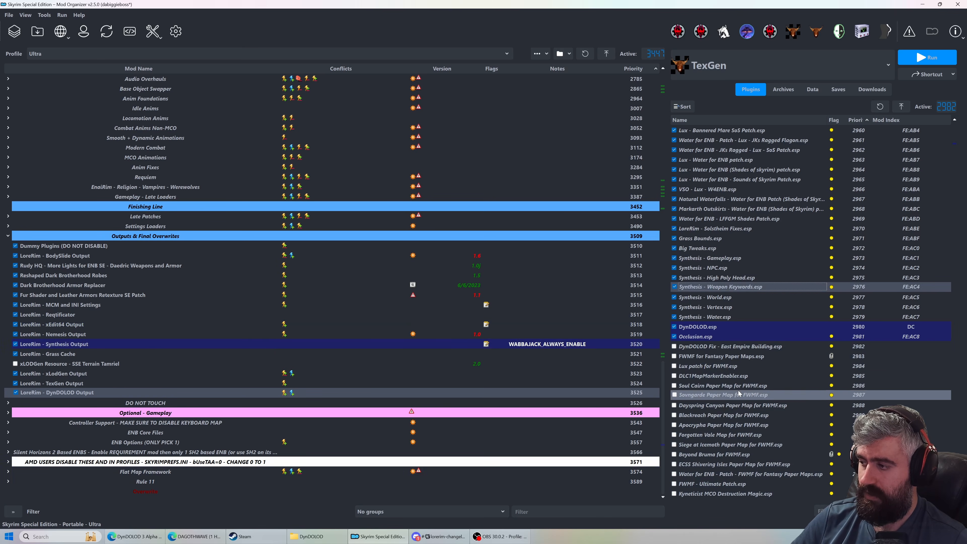
Expand the Flat Map Framework group and select all of its mods to highlight their plugins
left_click(9, 472)
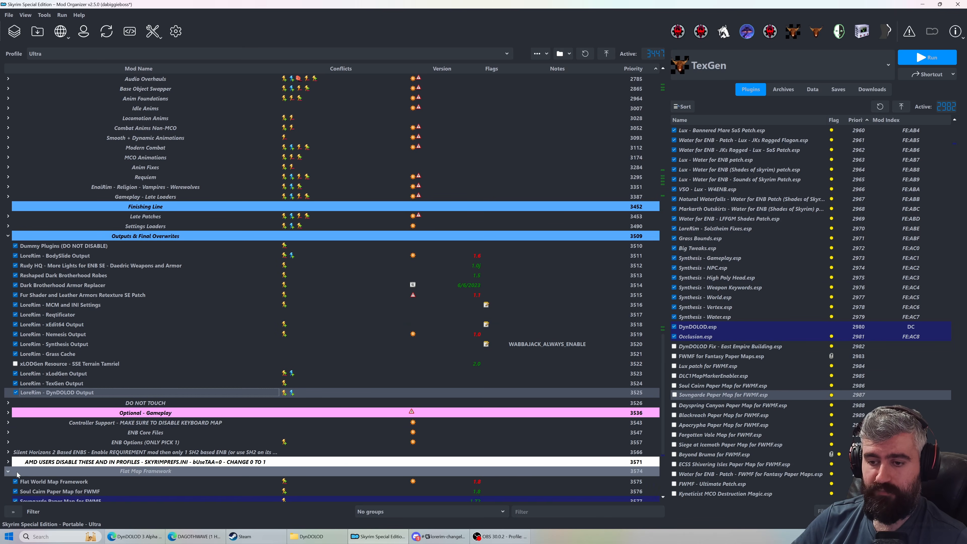
scroll(17, 473, "down", 5)
left_click(57, 471)
left_click(53, 344, "shift")
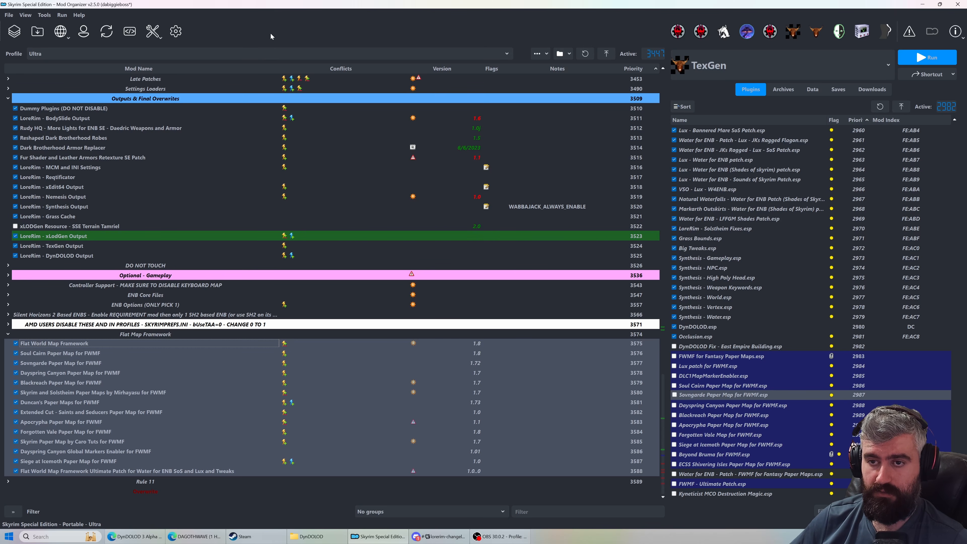
Select all Flat Map Framework mods and review the disabled plugins from DynDOLOD Fix - East Empire Building.esp through Kyneticist MCO Destruction Magic.esp
left_click(114, 363)
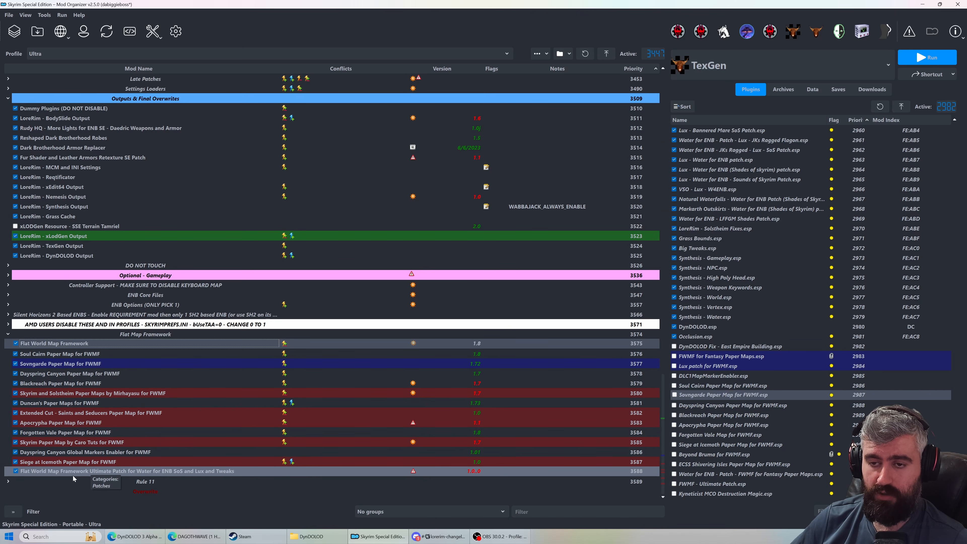
left_click(67, 471, "shift")
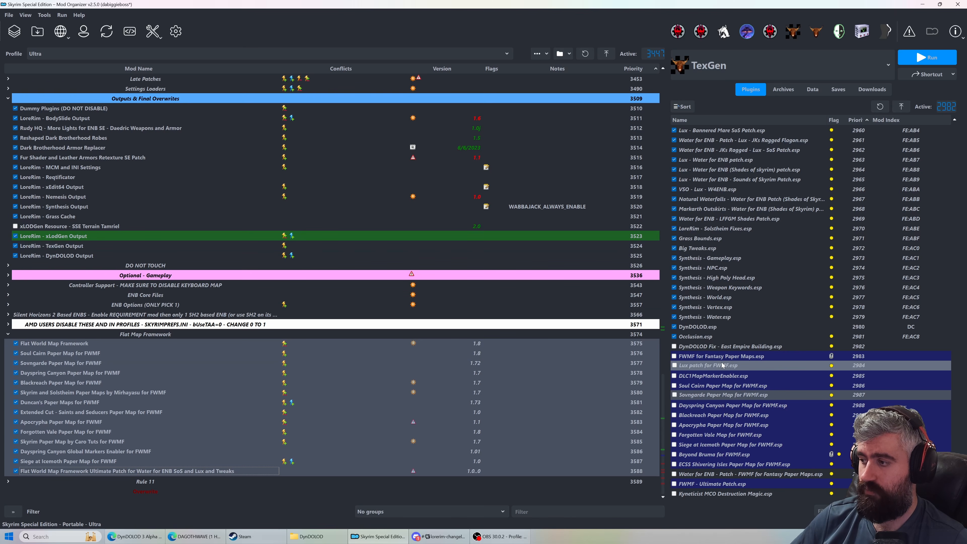
left_click(716, 349)
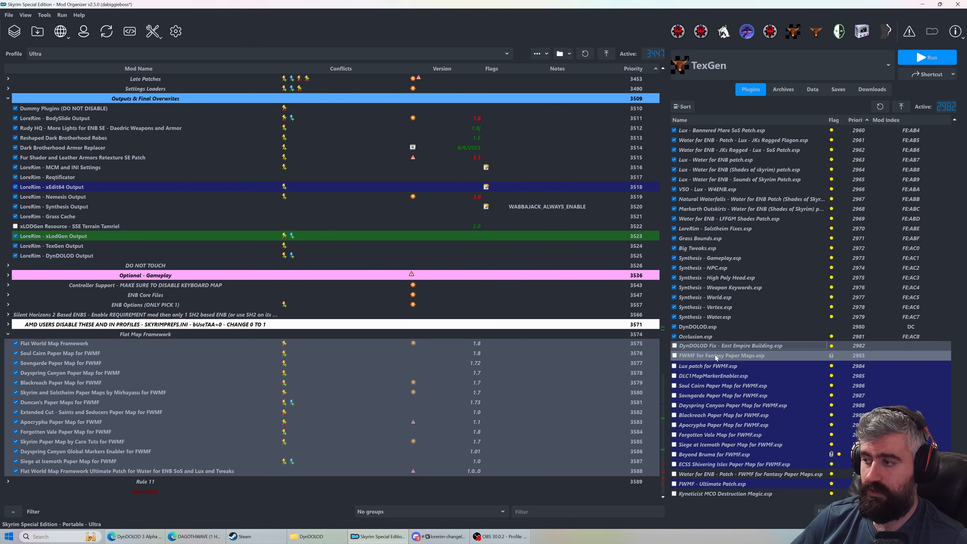
left_click(703, 494, "shift")
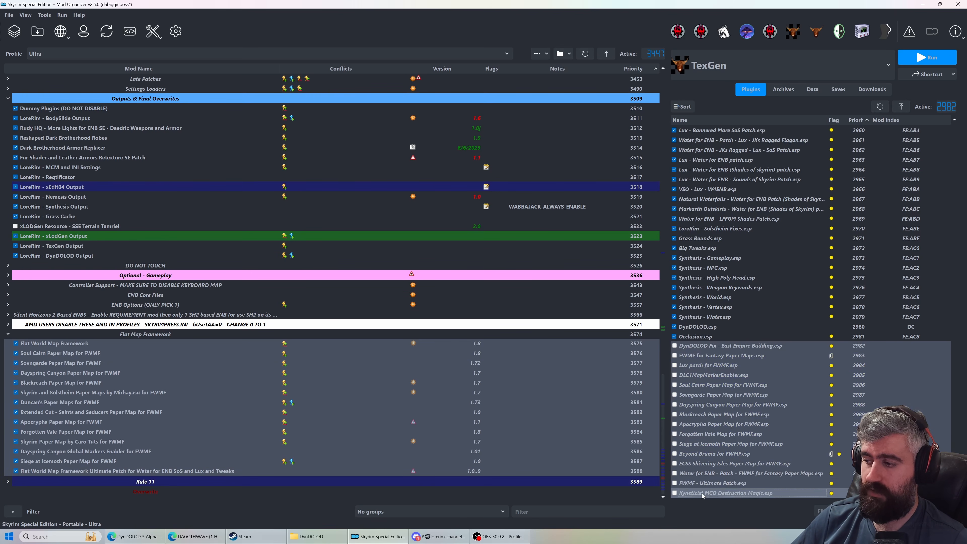
left_click(704, 474)
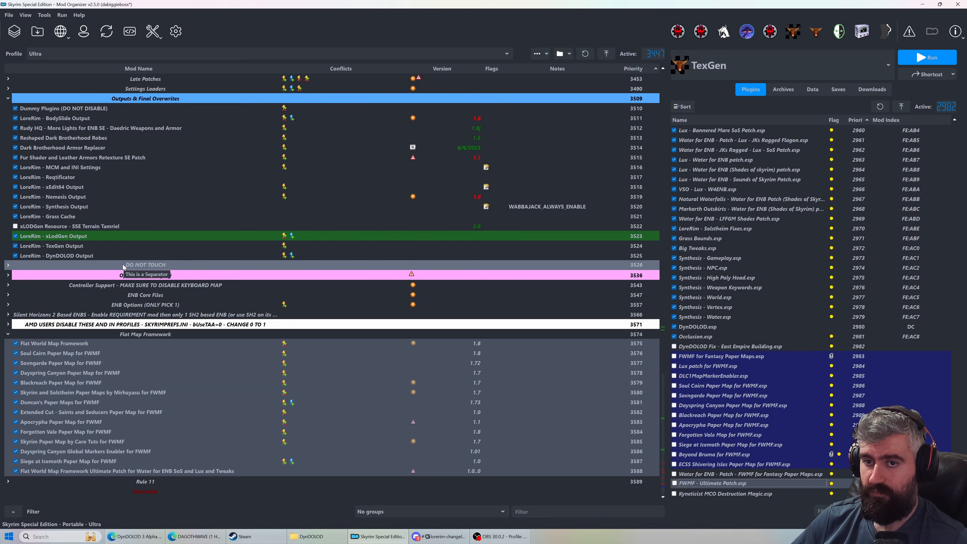
Disable the LoreRim - TexGen Output and LoreRim - DynDOLOD Output mods, and launch TexGen
left_click(117, 257)
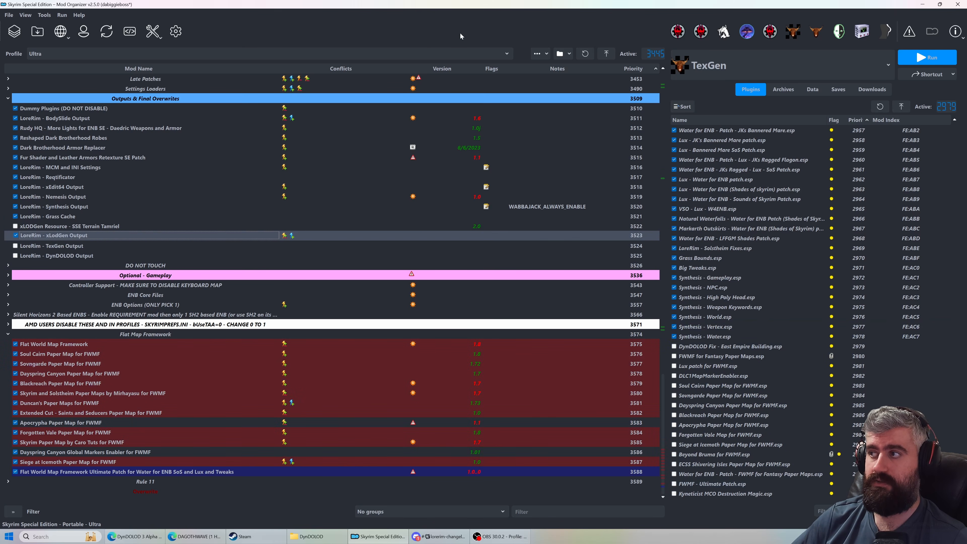
left_click(774, 69)
left_click(773, 69)
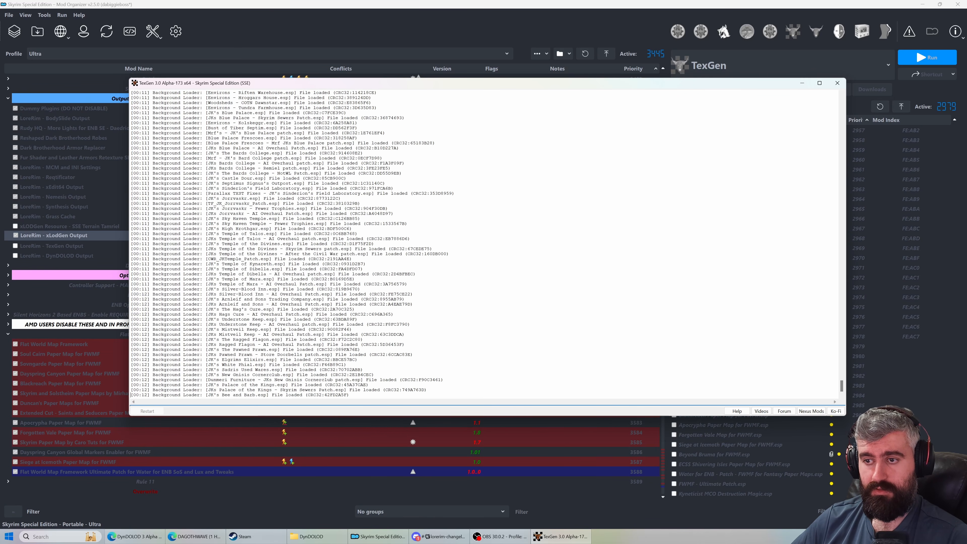
left_click_drag(321, 88, 294, 84)
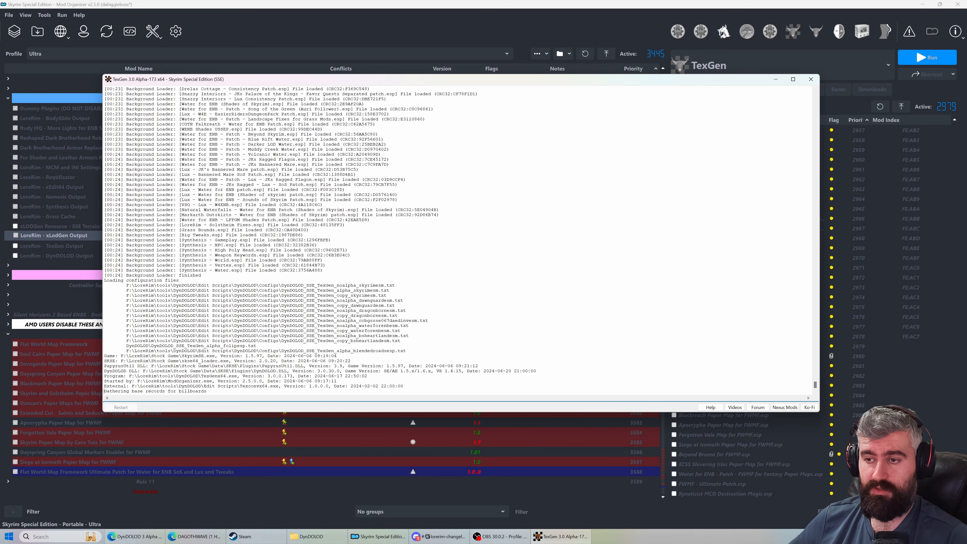
Switch to the browser, search Nexus Mods for "cfto", and look through the results for the Winterhold fixes mod
left_click(136, 536)
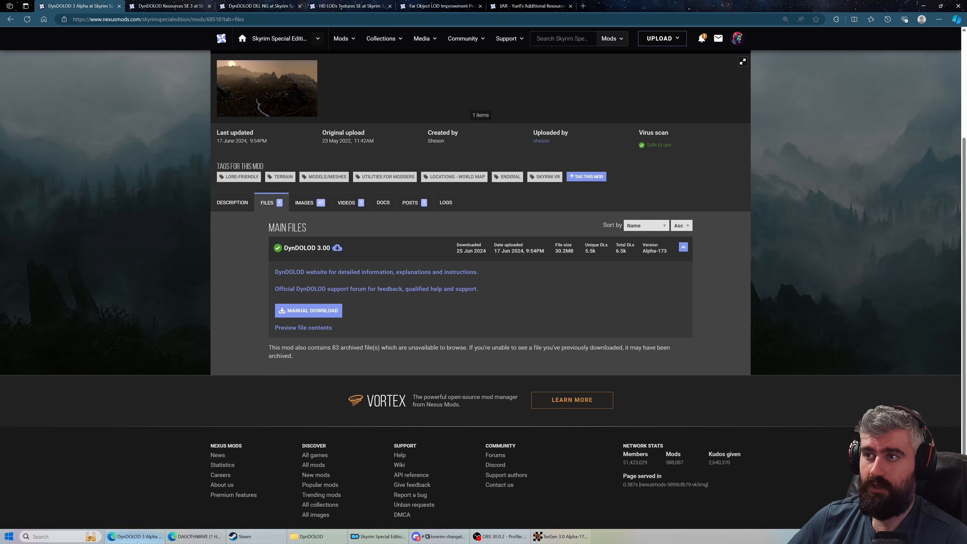
scroll(583, 62, "up", 3)
type("cfto")
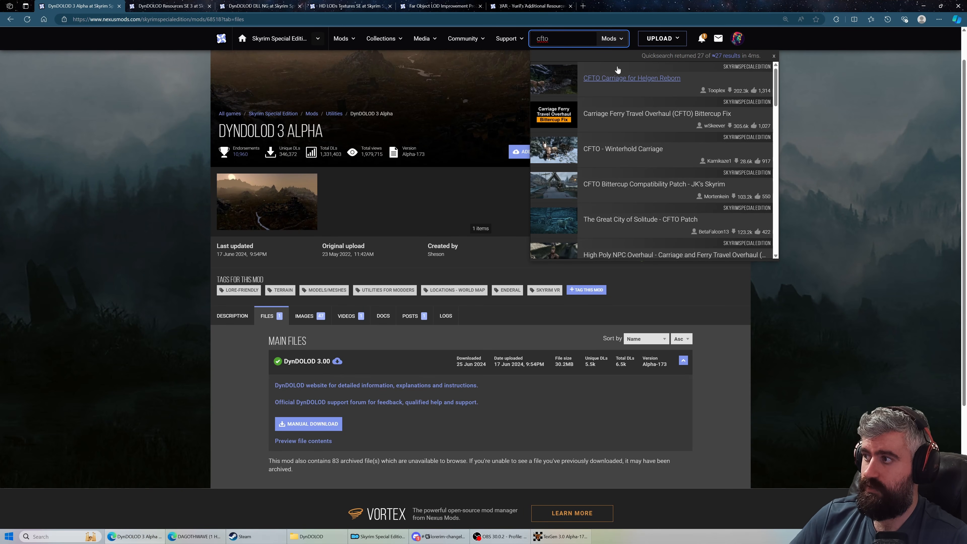
scroll(633, 111, "down", 2)
scroll(632, 114, "up", 4)
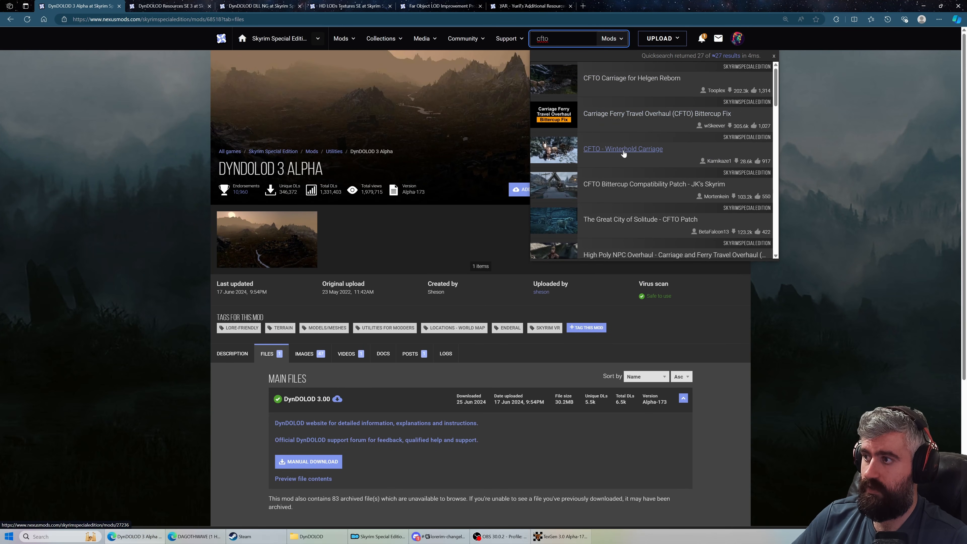
scroll(672, 157, "down", 1)
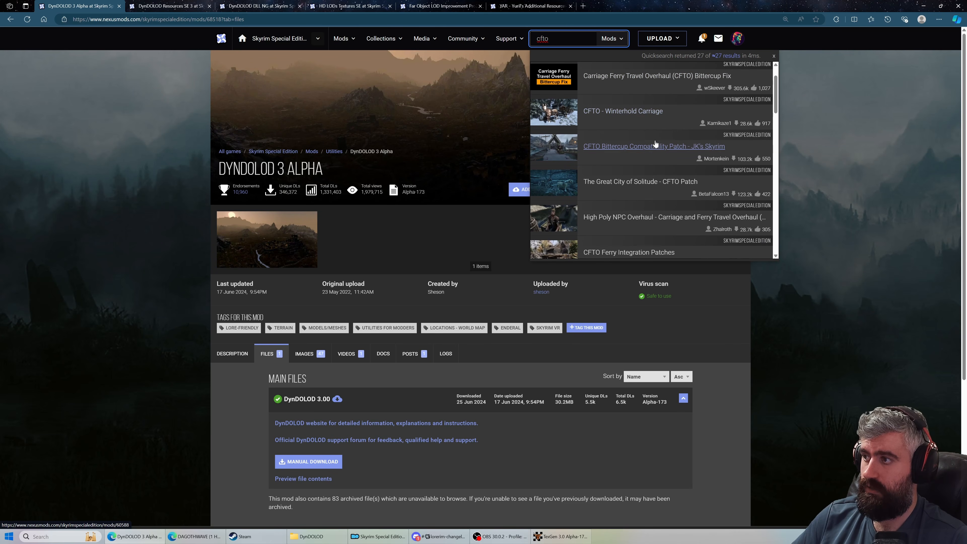
scroll(646, 127, "down", 5)
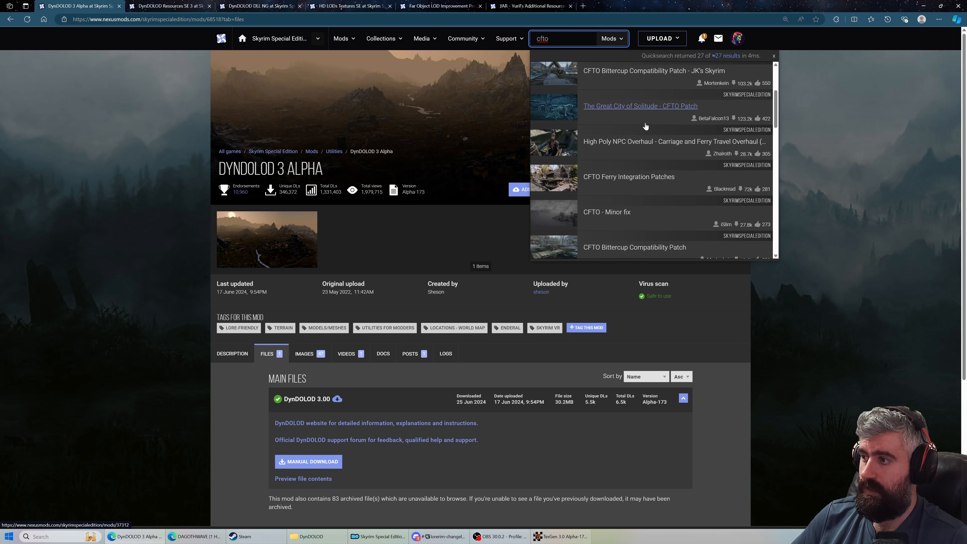
scroll(646, 126, "down", 8)
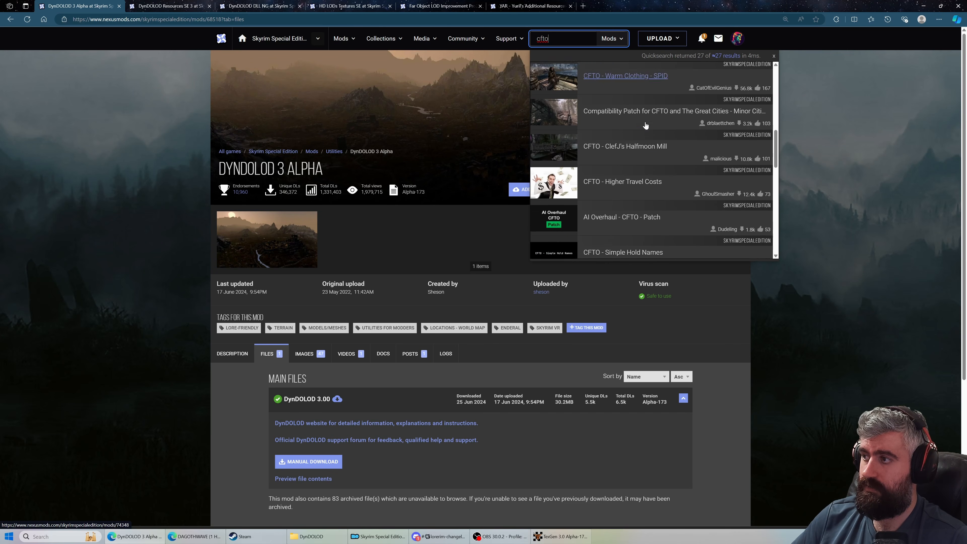
scroll(645, 125, "down", 5)
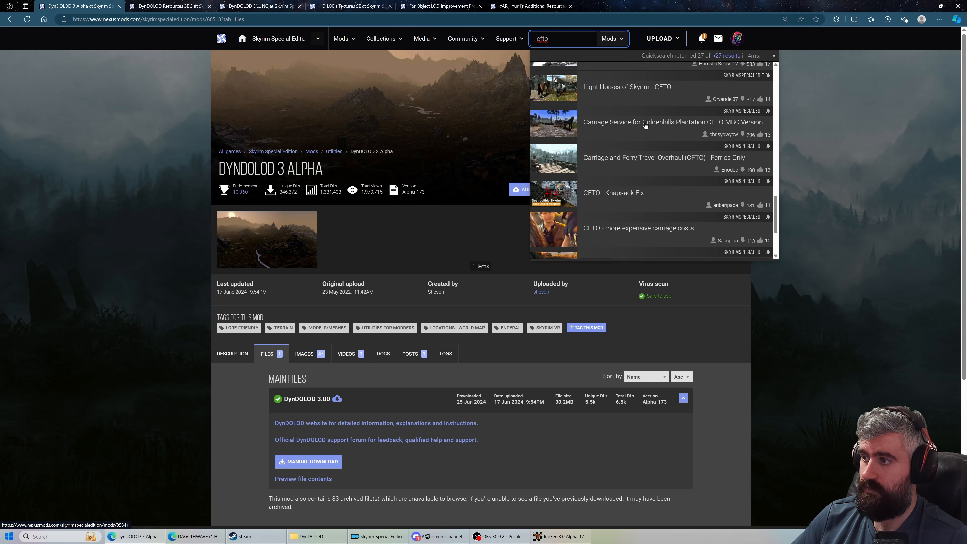
Refine the search to "cfto winterhold" and open the CFTO - Winterhold Carriage page
type("winterhold")
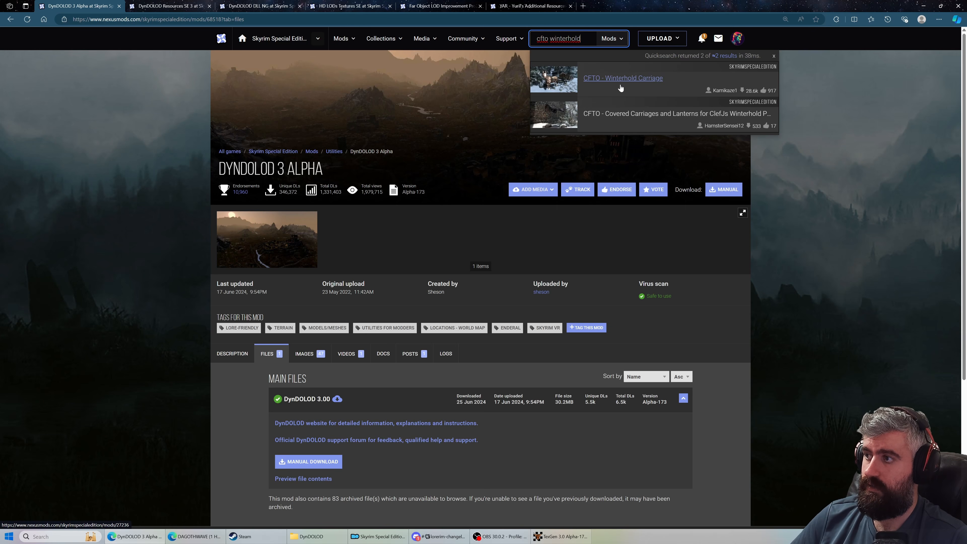
left_click(628, 78)
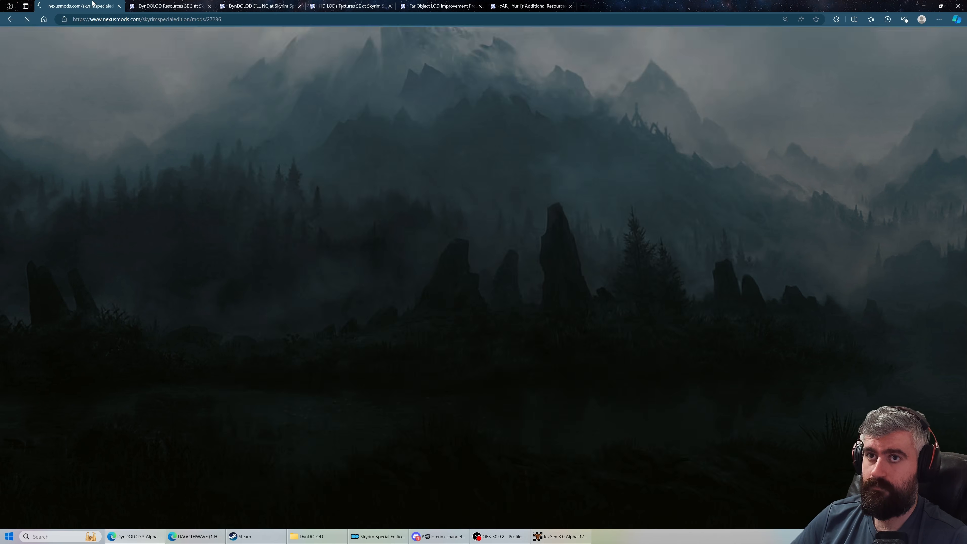
left_click_drag(218, 79, 421, 77)
left_click(216, 124)
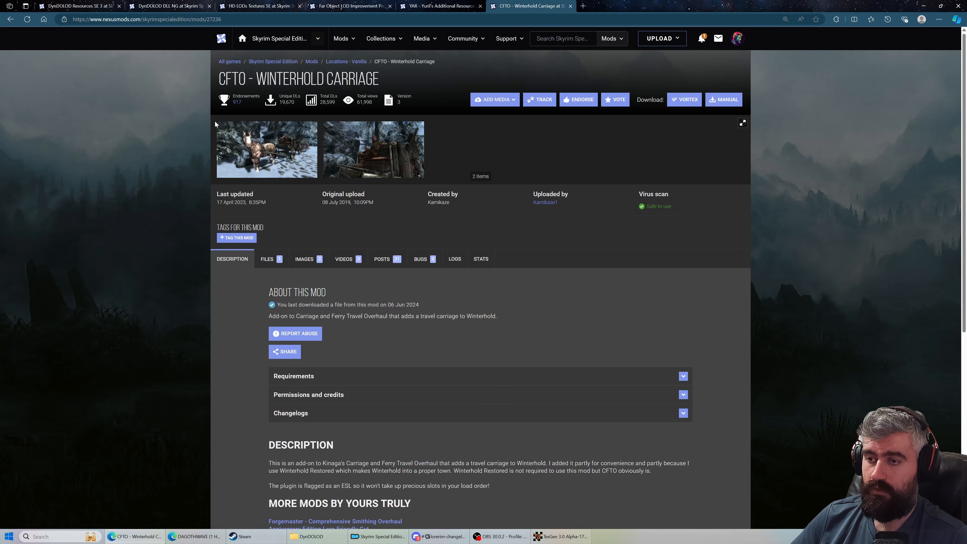
Check the Winterhold Carriage requirements and open the required Carriage and Ferry Travel Overhaul page
scroll(215, 123, "down", 2)
scroll(215, 123, "up", 2)
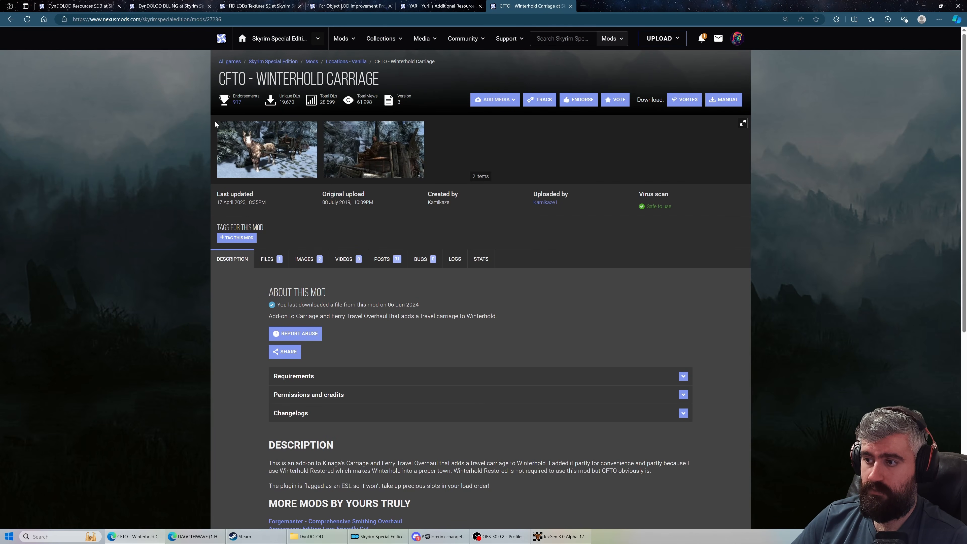
scroll(215, 120, "down", 5)
left_click(389, 195)
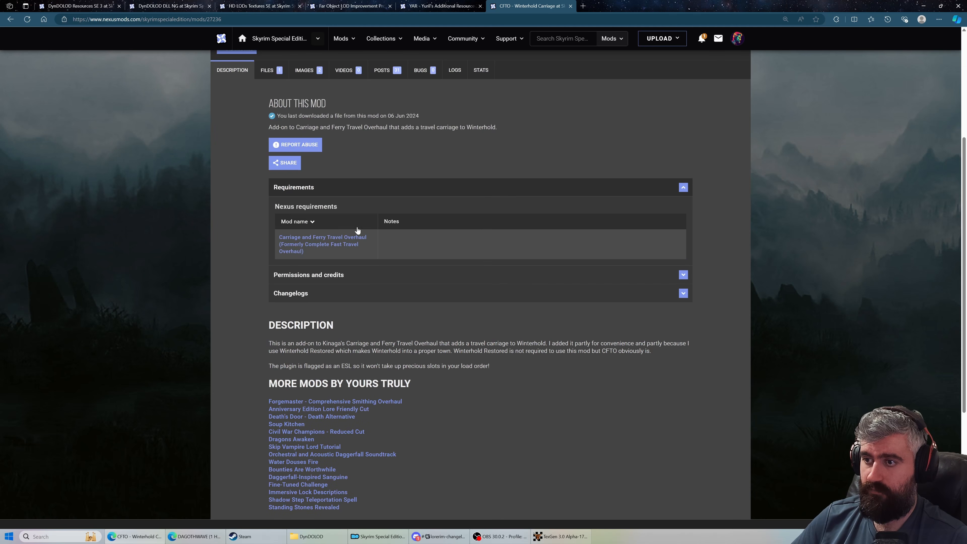
scroll(365, 233, "up", 2)
left_click(326, 325)
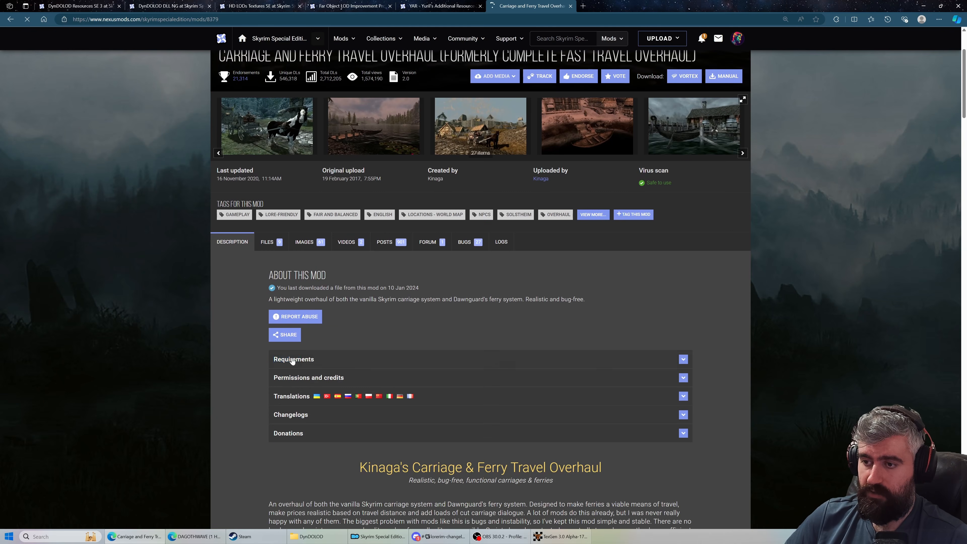
Expand the overhaul's requirements, find "fixe" on the page, and open Carriage and Ferry Travel Overhaul - Fixes and Winterhold in a new tab
left_click(282, 359)
scroll(236, 343, "down", 4)
key("ctrl+f")
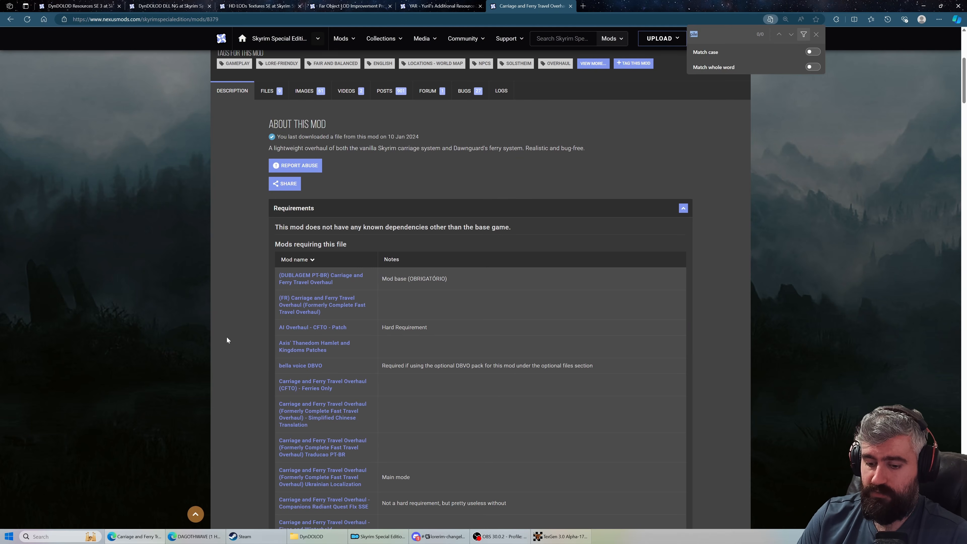
type("fixe")
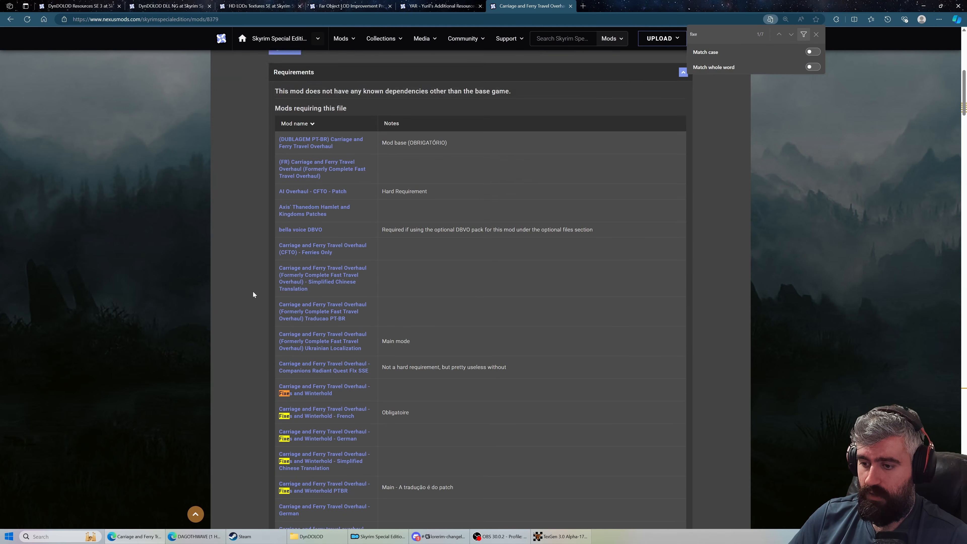
middle_click(315, 337)
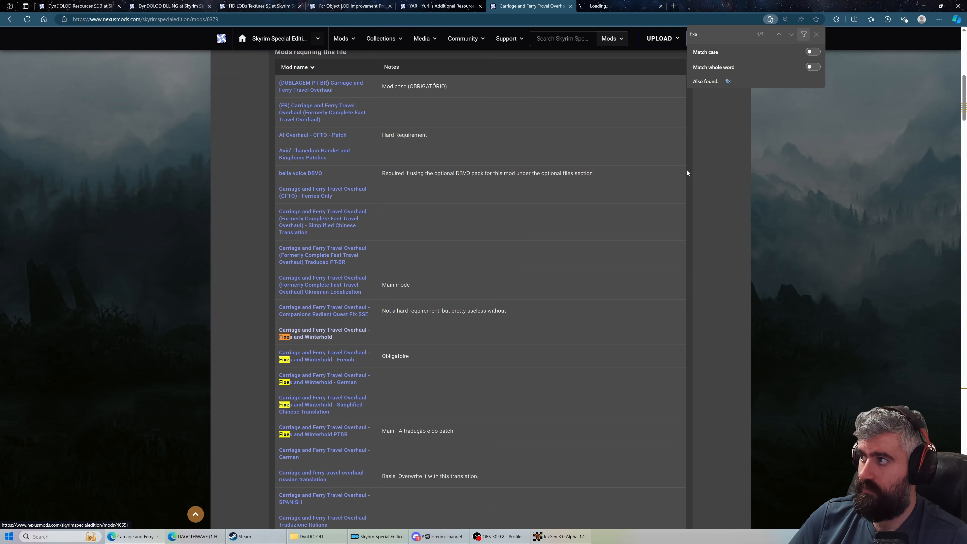
Close the page search and compare the titles of the base Carriage and Ferry Travel Overhaul page and its Fixes and Winterhold page
scroll(685, 171, "up", 3)
key("Escape")
left_click(538, 171)
scroll(538, 171, "up", 10)
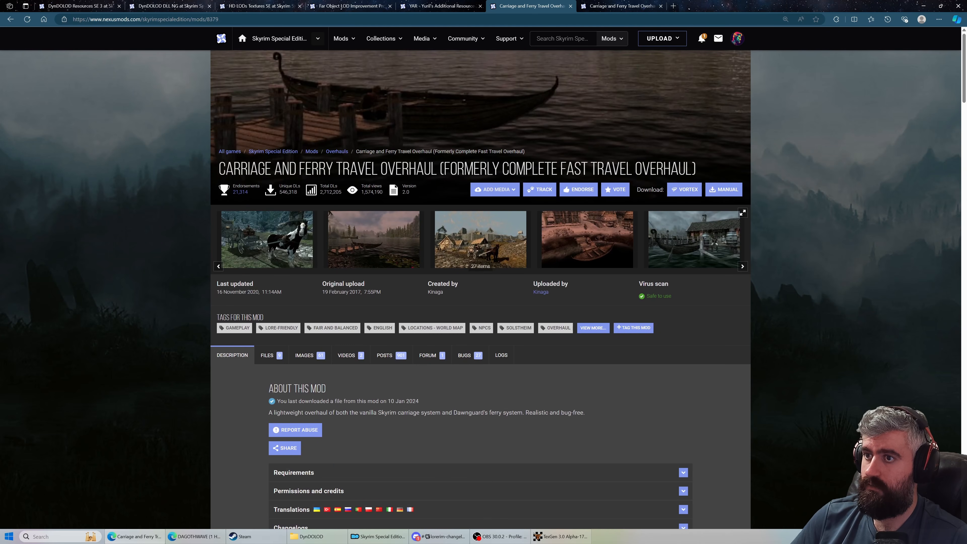
left_click_drag(226, 168, 671, 170)
left_click(649, 5)
left_click_drag(234, 169, 546, 170)
left_click(199, 190)
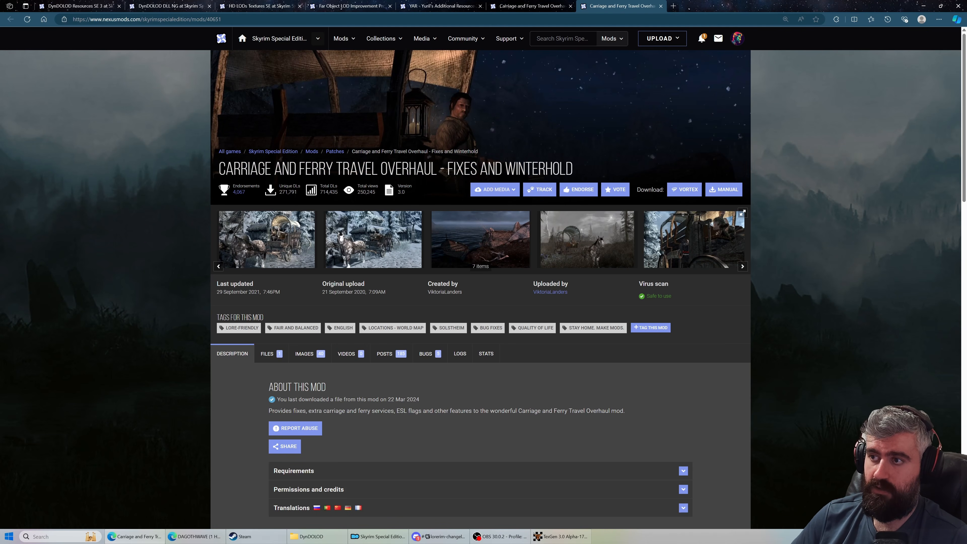
left_click_drag(357, 170, 593, 172)
left_click(454, 171)
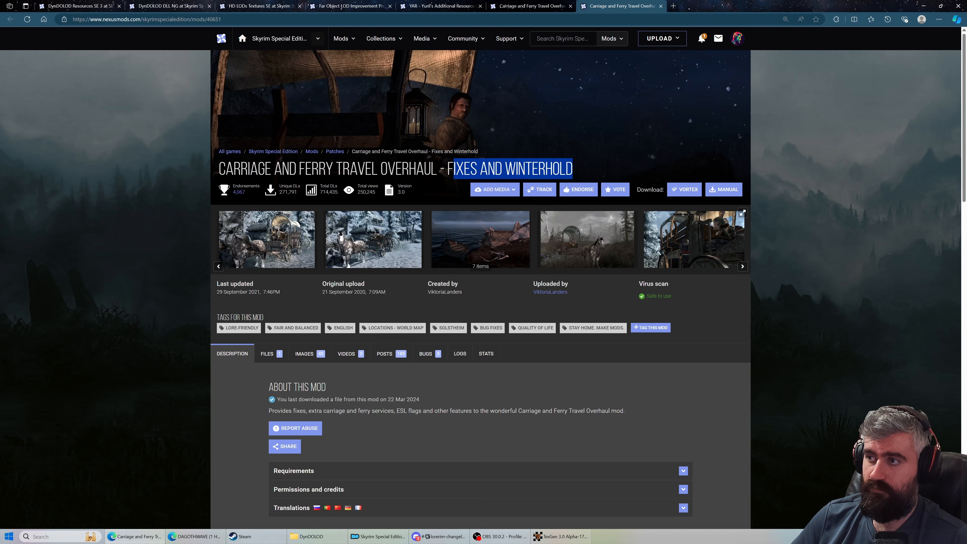
Preview the file contents of the CFTO - Fixes and Winterhold main file, examine its plugins, and close the preview
left_click(267, 354)
scroll(278, 381, "down", 1)
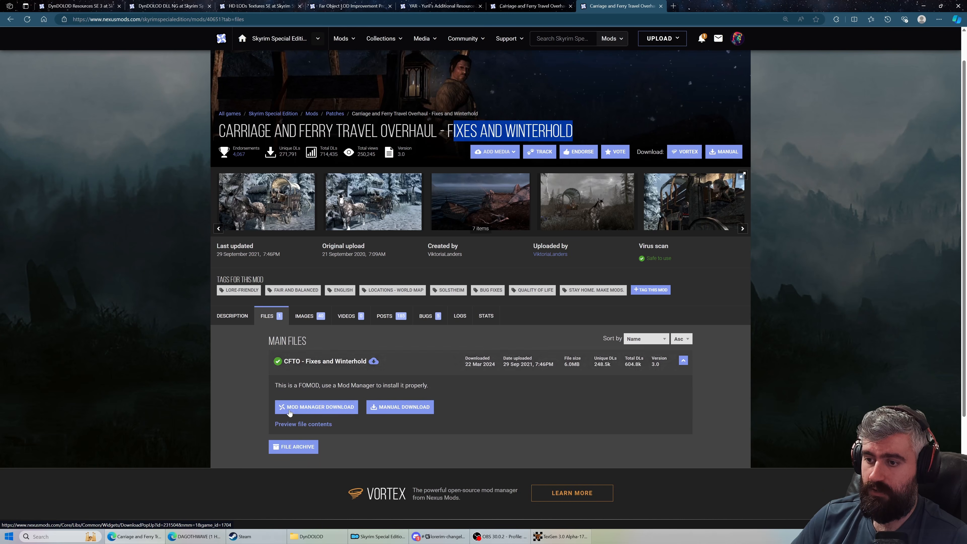
scroll(289, 420, "down", 1)
left_click(298, 385)
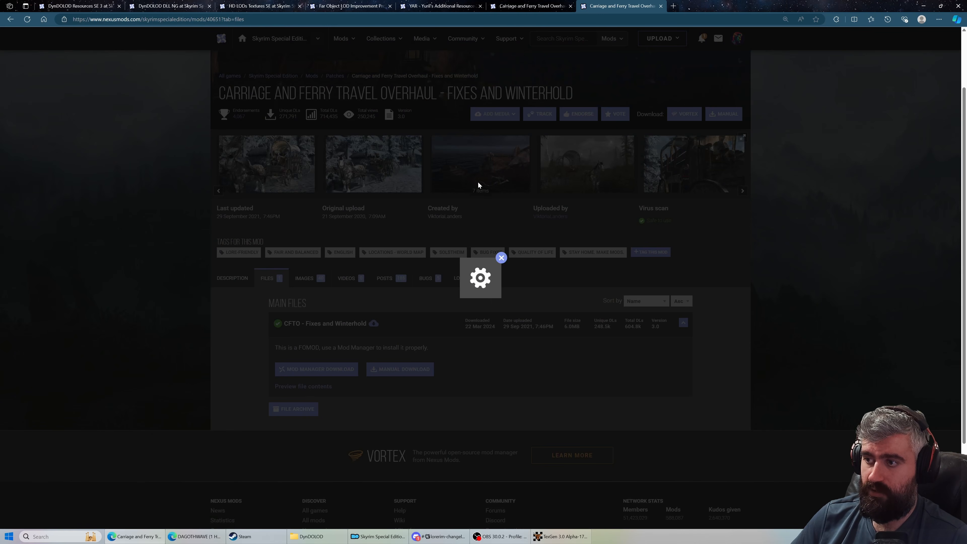
scroll(418, 249, "down", 10)
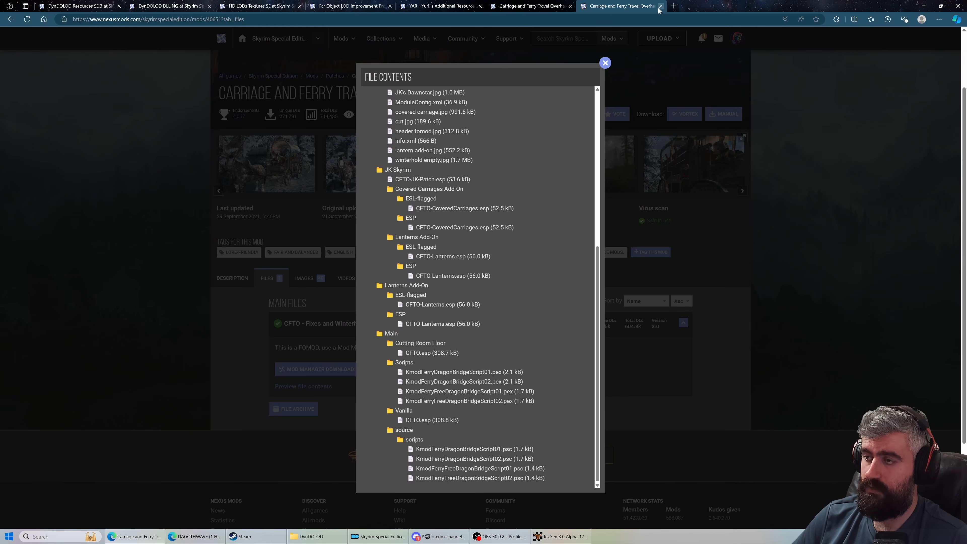
key("Escape")
scroll(250, 199, "up", 2)
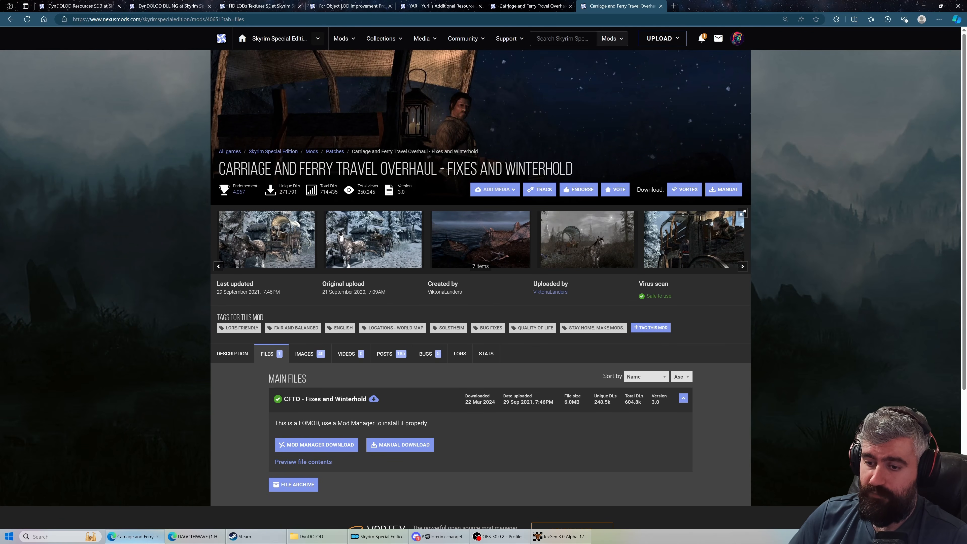
Return to TexGen and set its output path to F:\LoreRim - Outputs\texgen output\
left_click(134, 536)
mouse_move(421, 285)
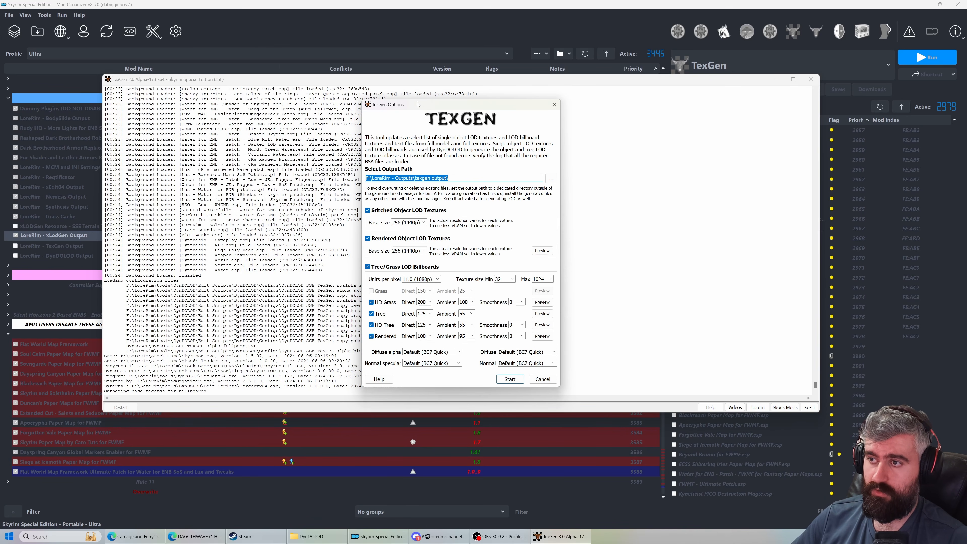
left_click_drag(418, 104, 312, 100)
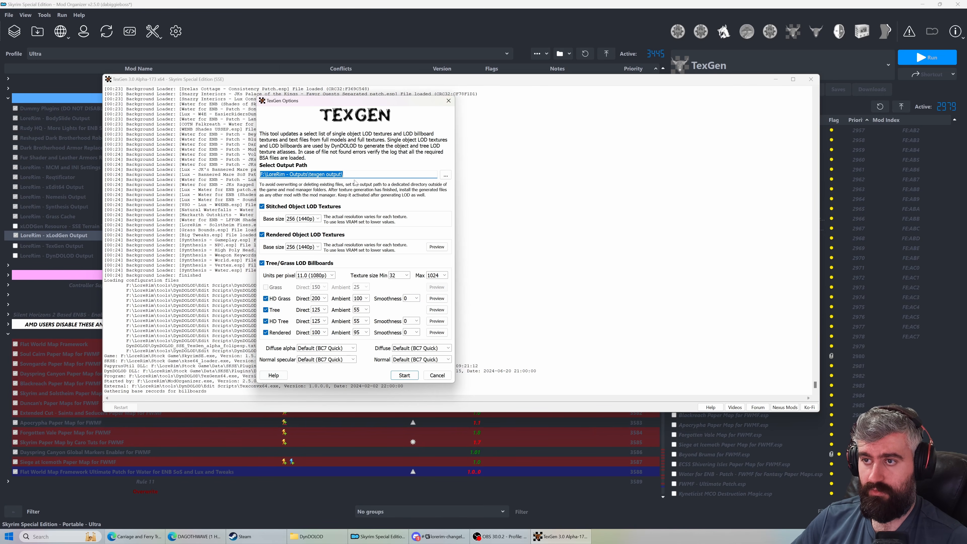
left_click(446, 174)
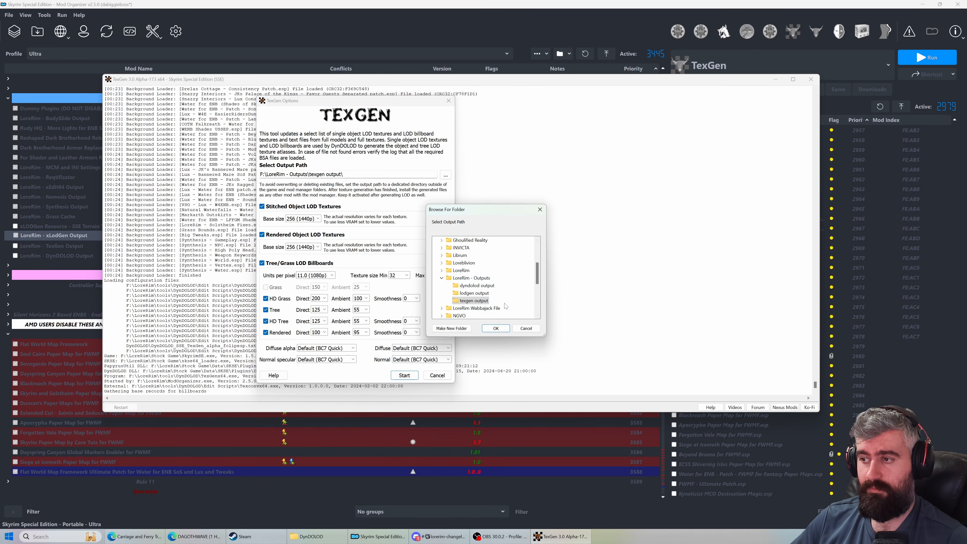
left_click(495, 328)
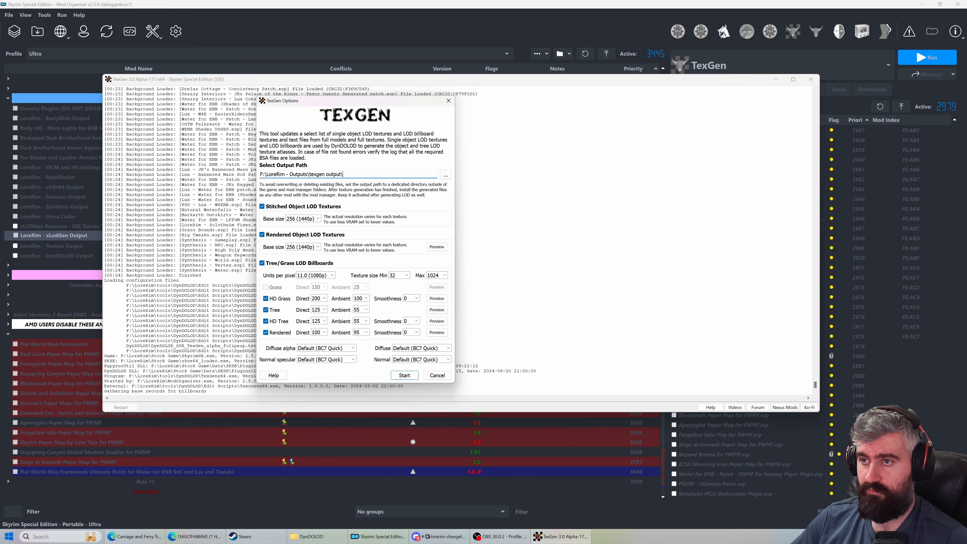
Preview the HD Grass billboard, try direct light 188 and ambient light 105, and close the preview without applying them
left_click(446, 175)
left_click(497, 328)
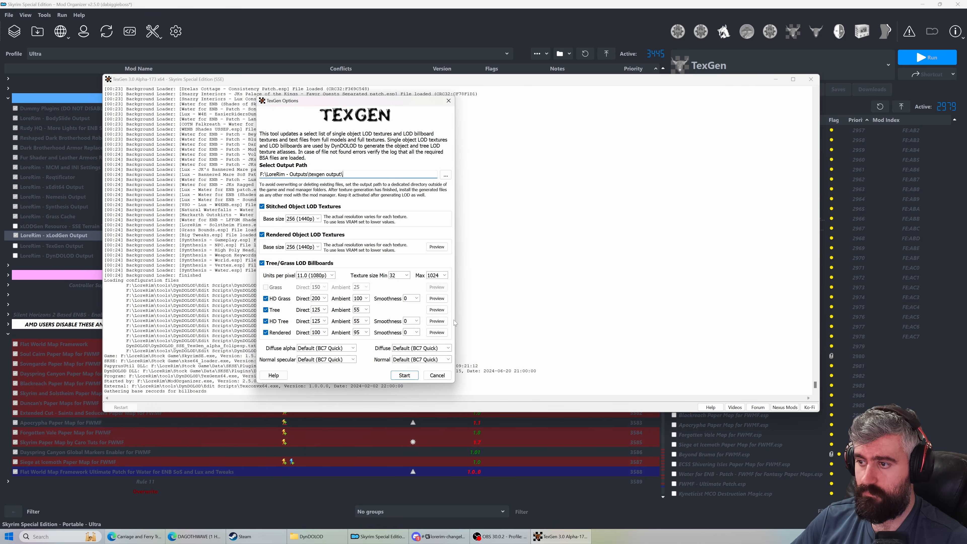
left_click(437, 298)
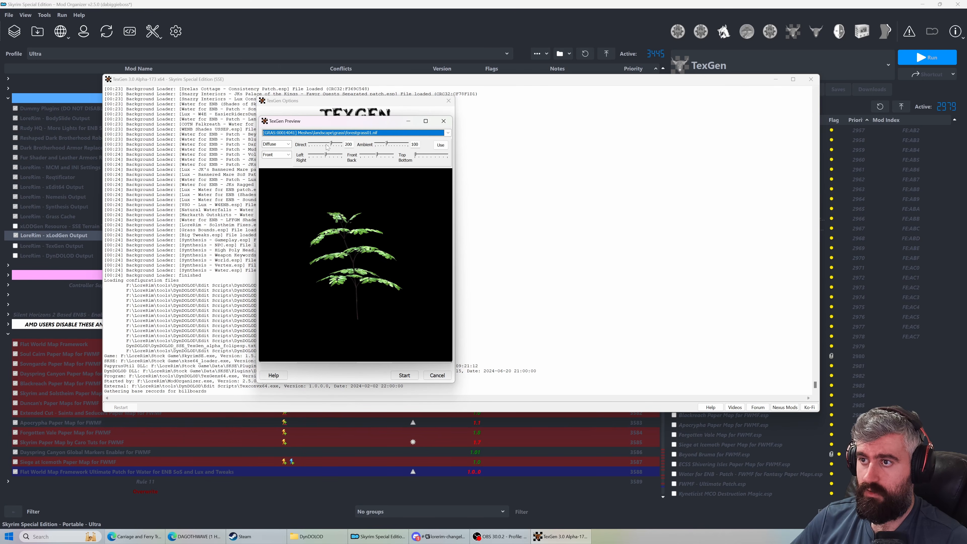
left_click_drag(327, 146, 388, 145)
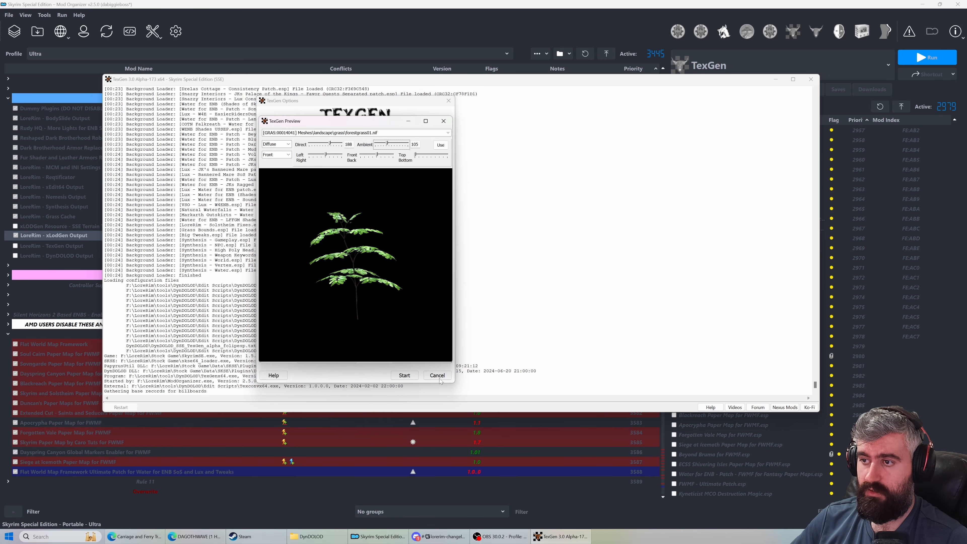
left_click(443, 120)
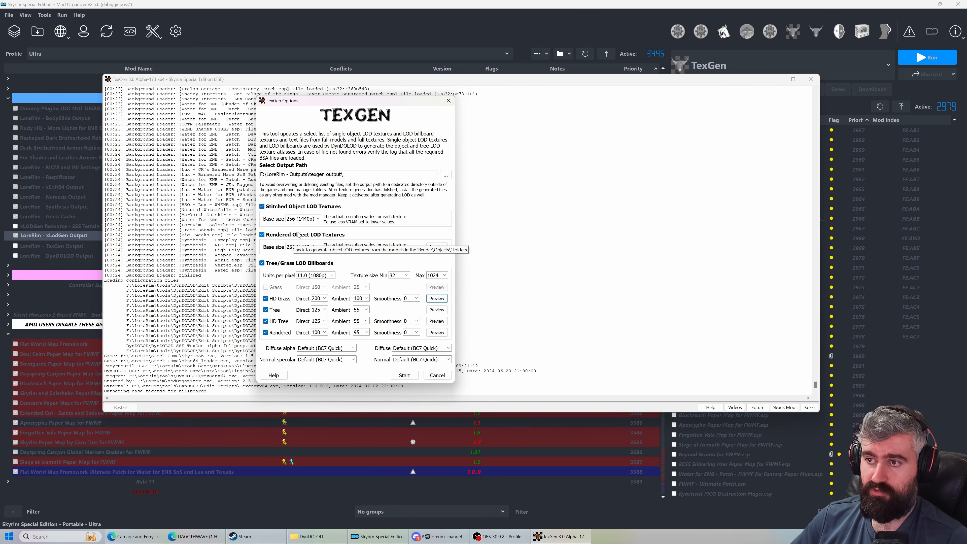
Review the base size choices for stitched object LOD textures, and toggle HD Grass billboards off and back on
left_click(317, 219)
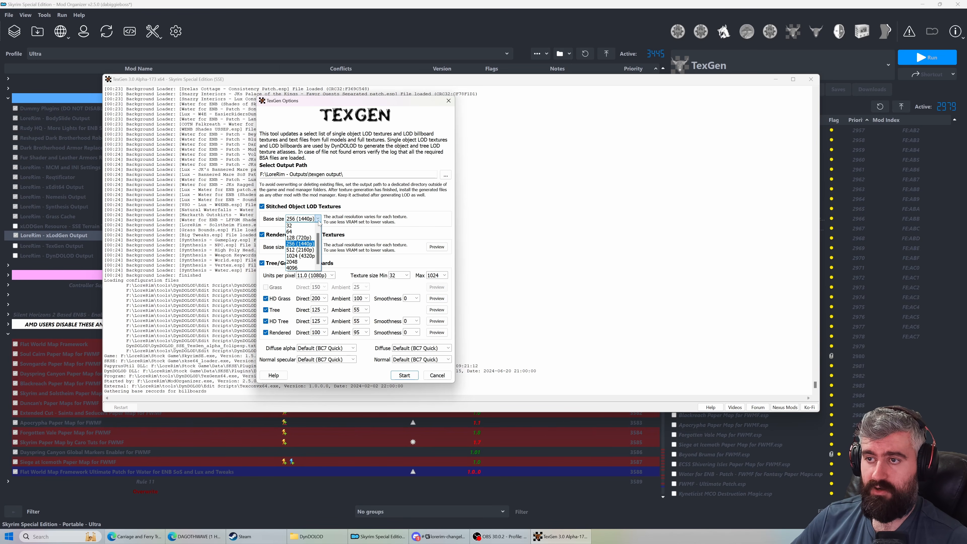
left_click(320, 220)
left_click(320, 220)
left_click(319, 220)
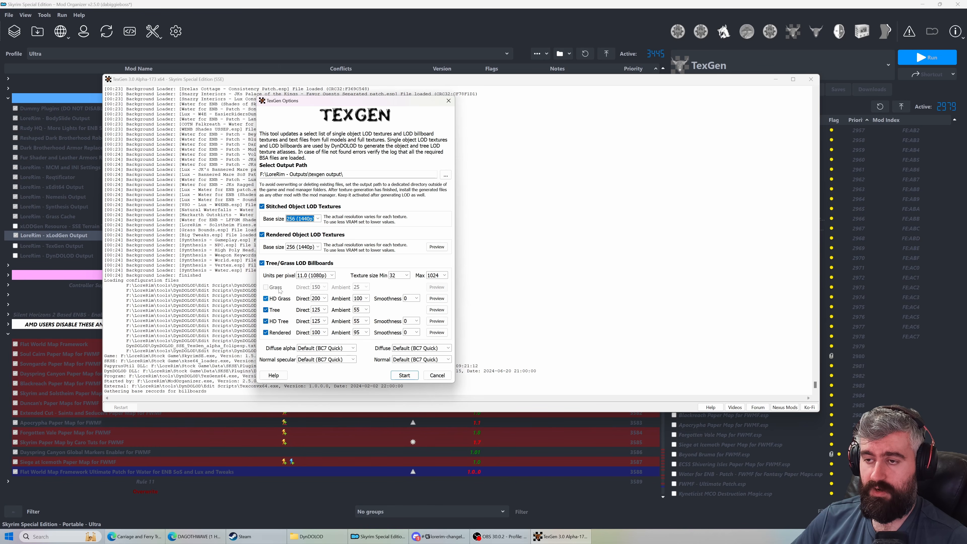
left_click(282, 299)
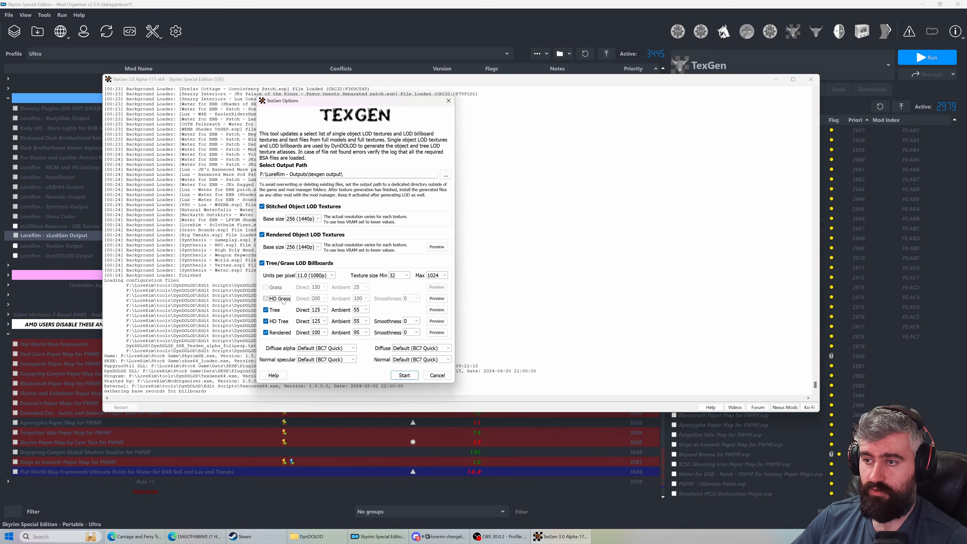
left_click(282, 300)
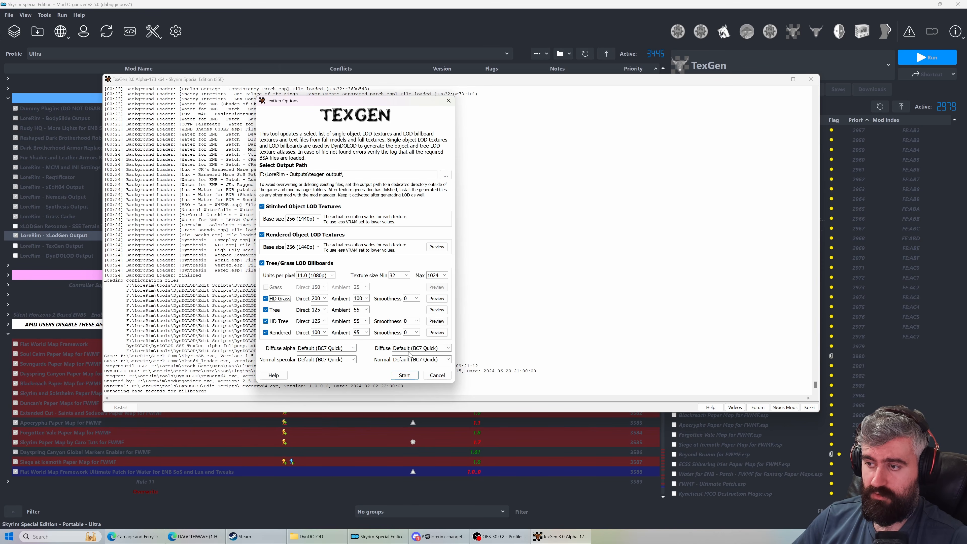
Exit TexGen and open the F:\LoreRim - Outputs\texgen output folder in File Explorer
left_click(403, 375)
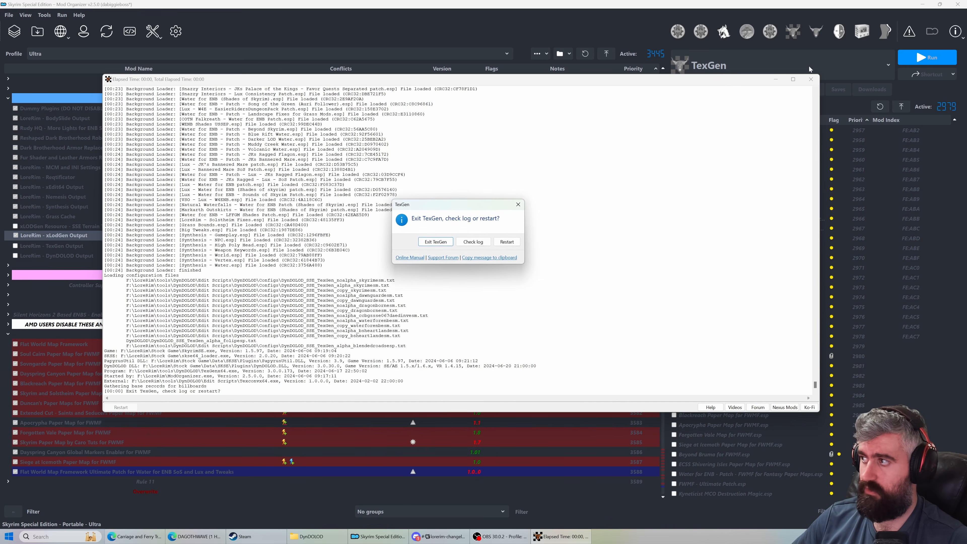
left_click(449, 245)
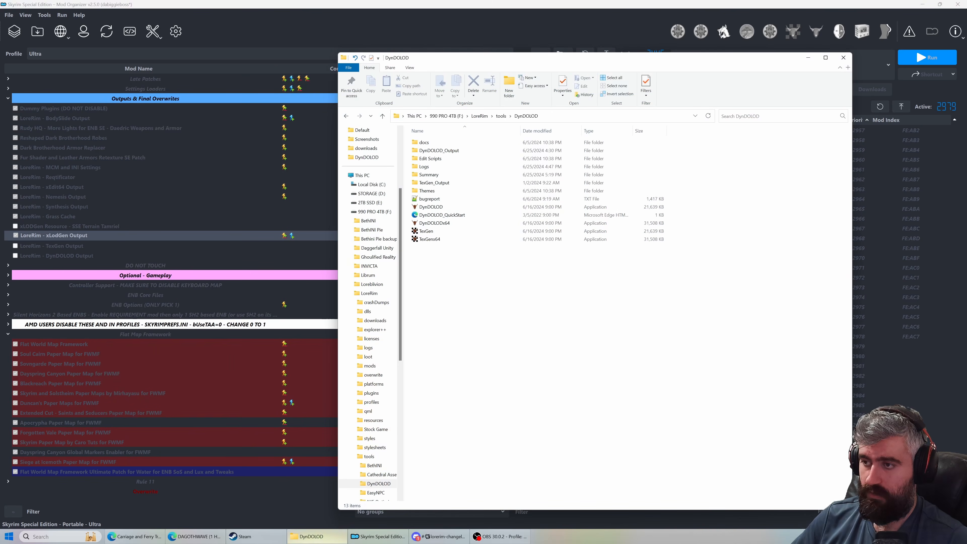
left_click(470, 115)
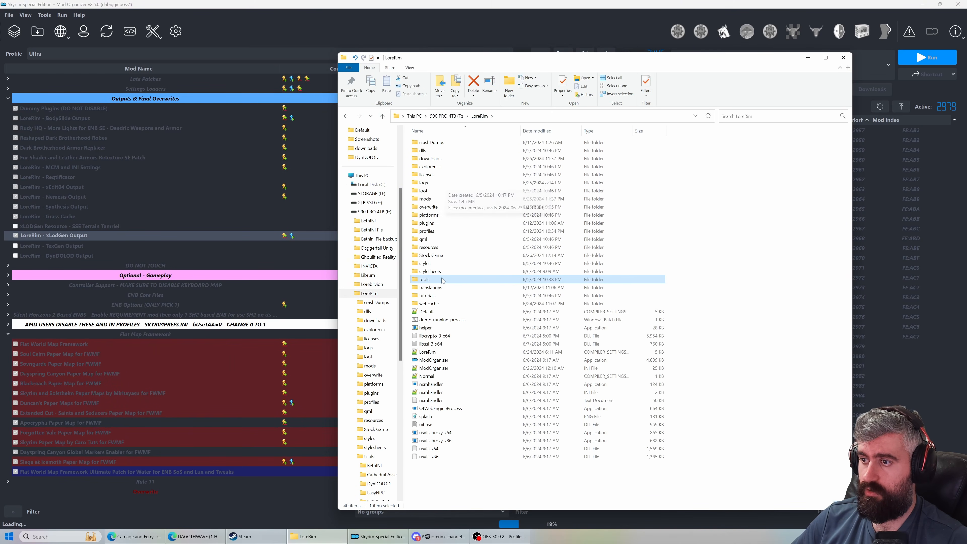
left_click(447, 116)
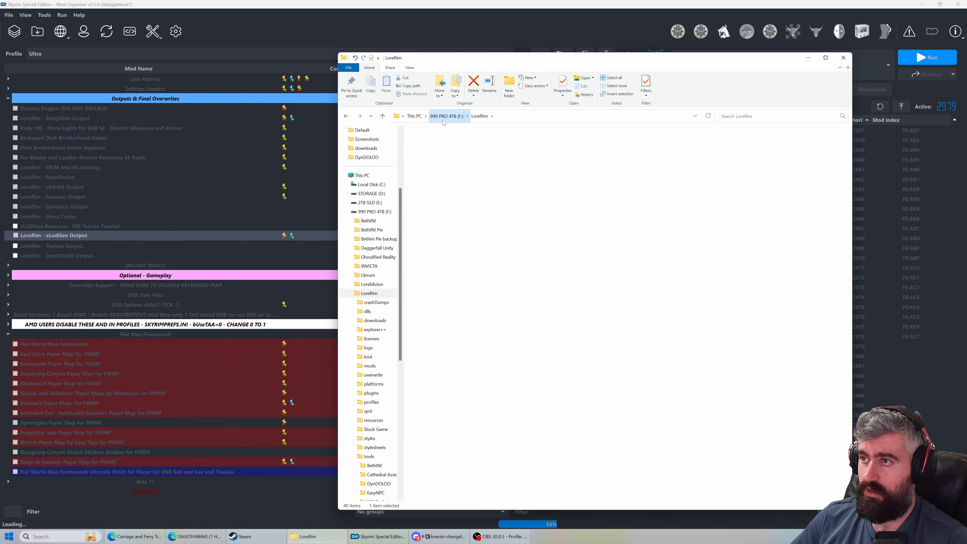
double_click(445, 220)
double_click(437, 159)
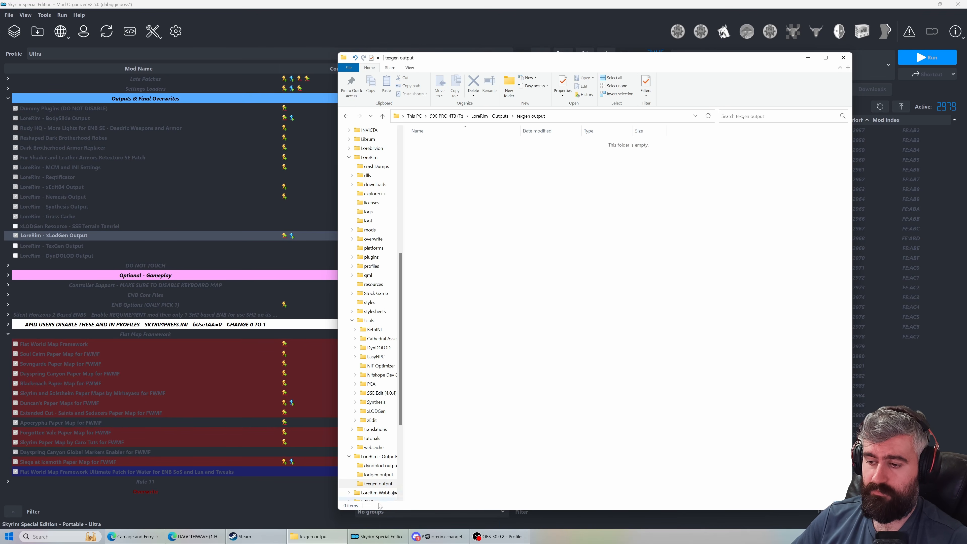
In Mod Organizer, inspect the LoreRim - TexGen Output mod's textures\architecture folder in File Explorer, close it, and enable the mod
left_click(313, 537)
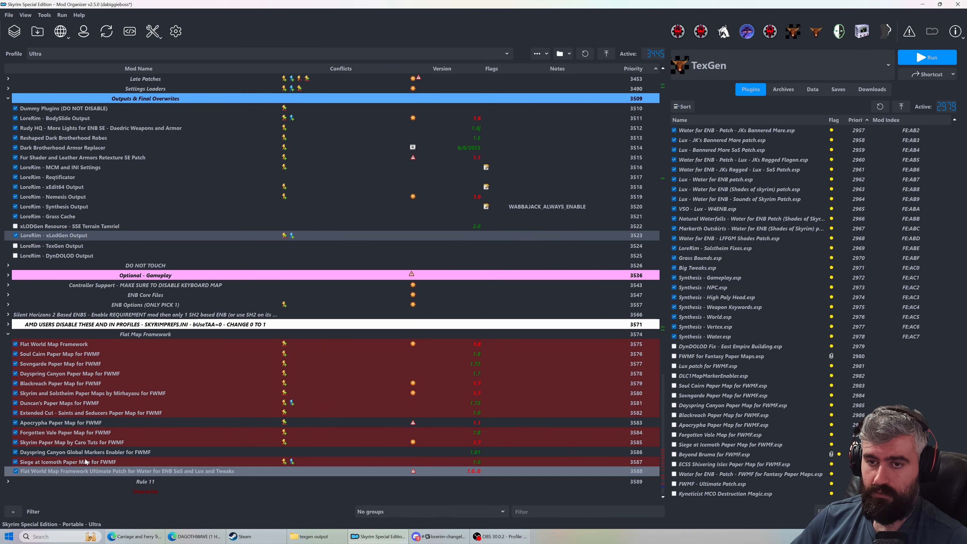
right_click(63, 254)
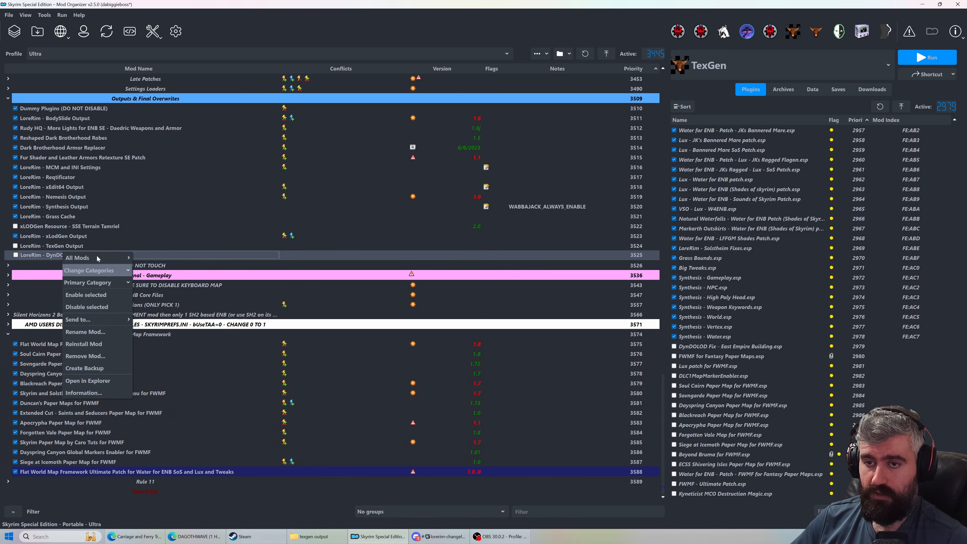
mouse_move(96, 258)
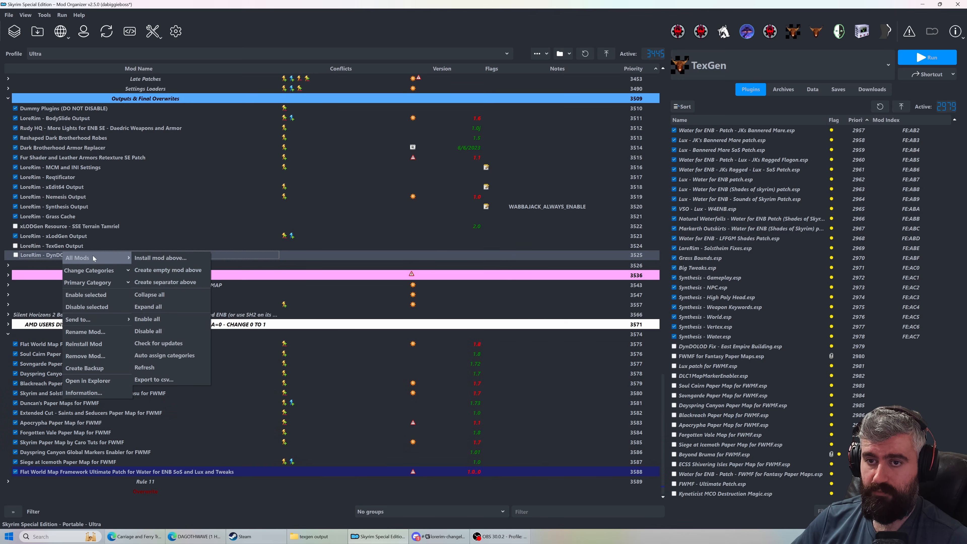
right_click(46, 247)
left_click(81, 376)
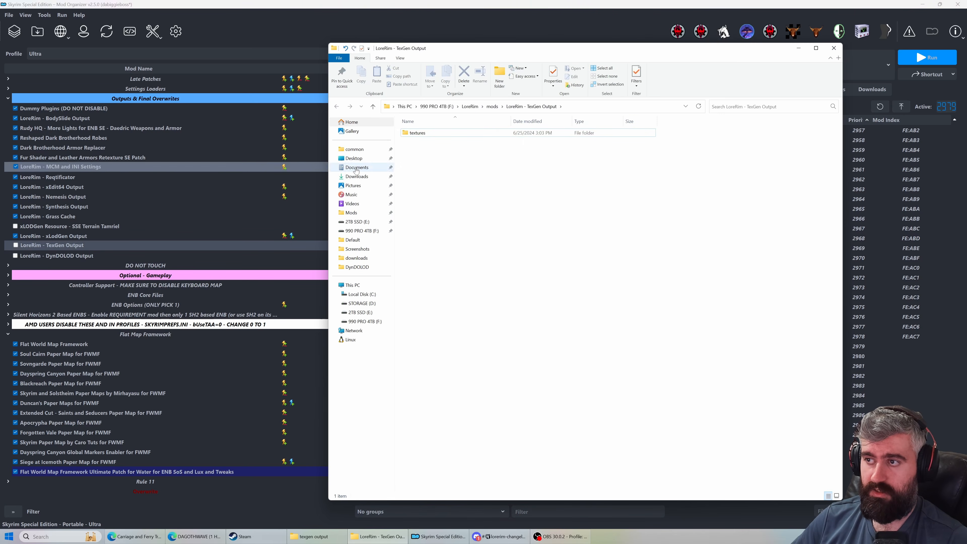
double_click(441, 134)
double_click(440, 136)
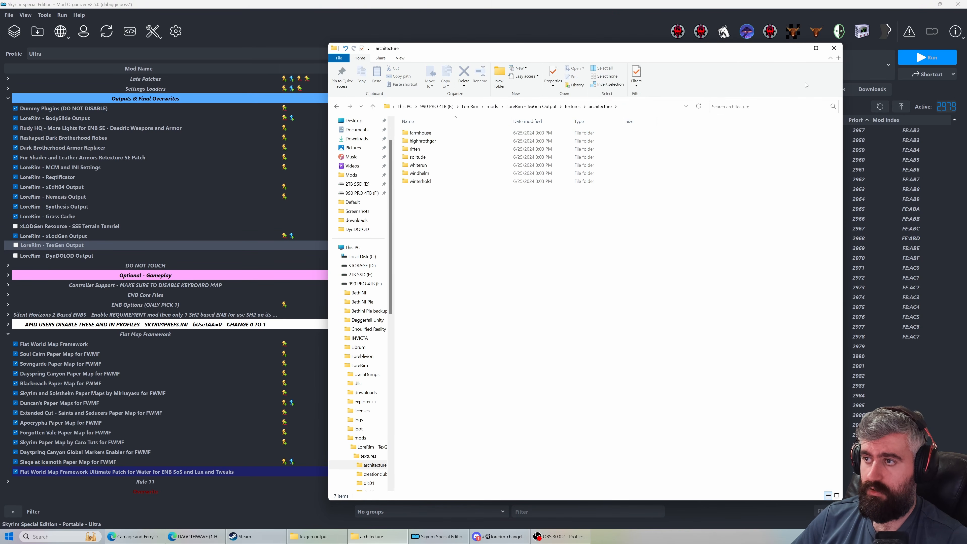
left_click(834, 48)
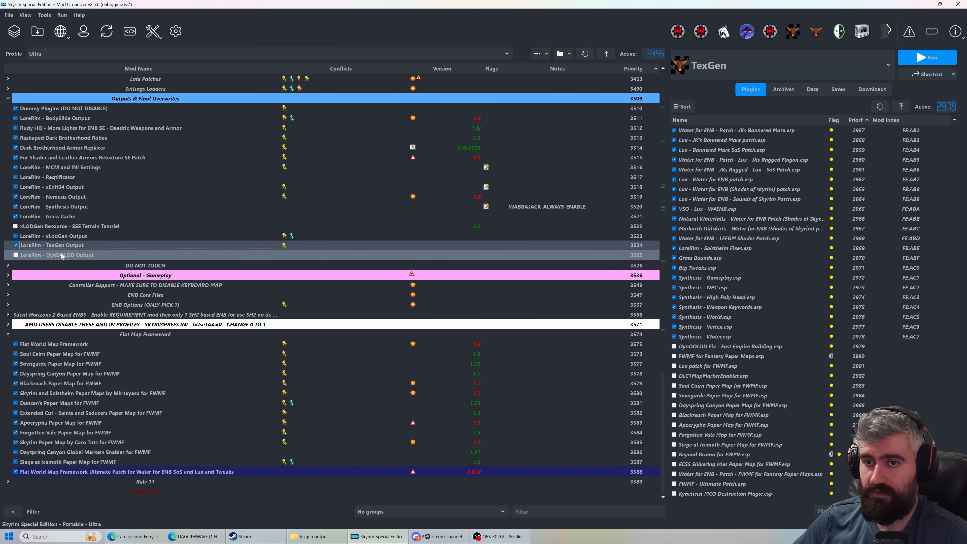
Launch xEdit64 from Mod Organizer, load all the selected plugins, and dismiss the module group selection
left_click(743, 64)
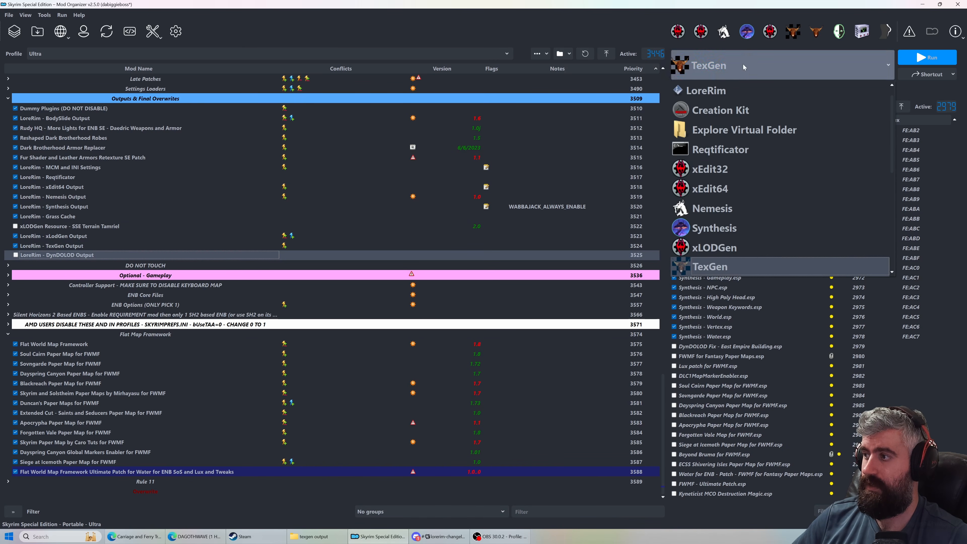
left_click(726, 188)
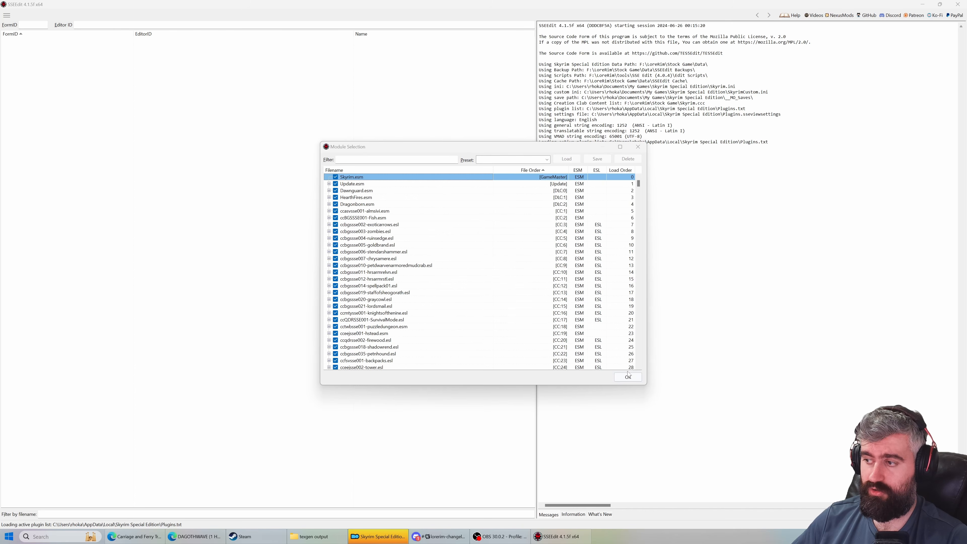
left_click(628, 377)
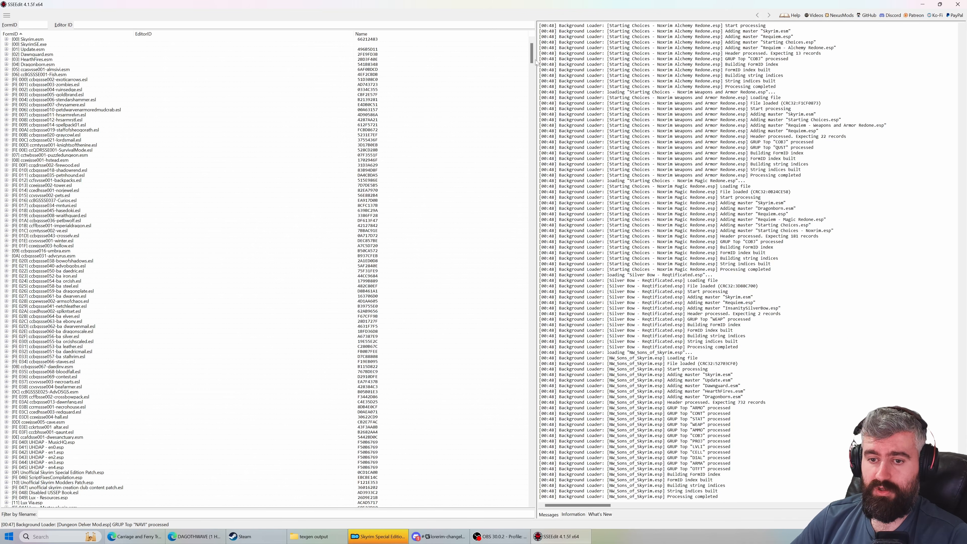
scroll(536, 61, "down", 10)
scroll(536, 55, "up", 10)
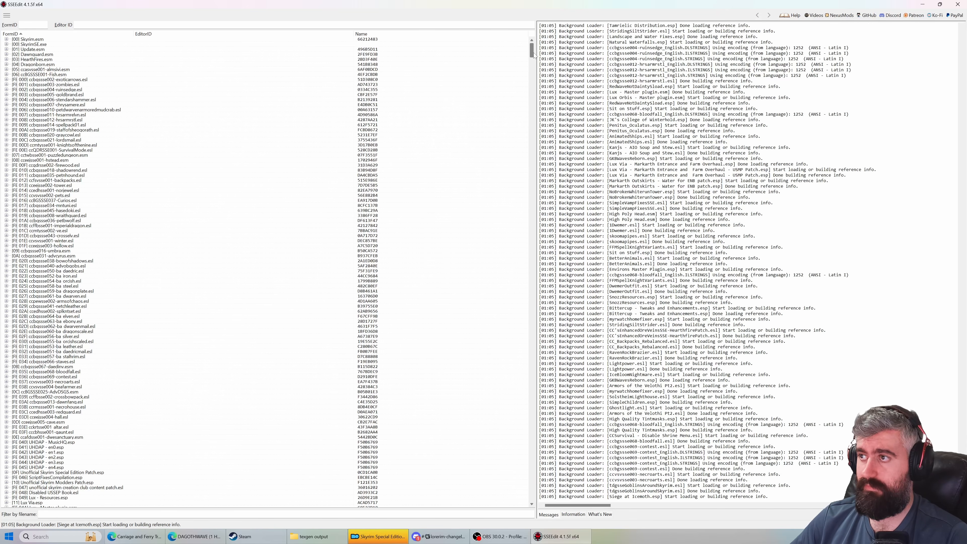
left_click_drag(534, 55, 555, 60)
scroll(152, 145, "up", 20)
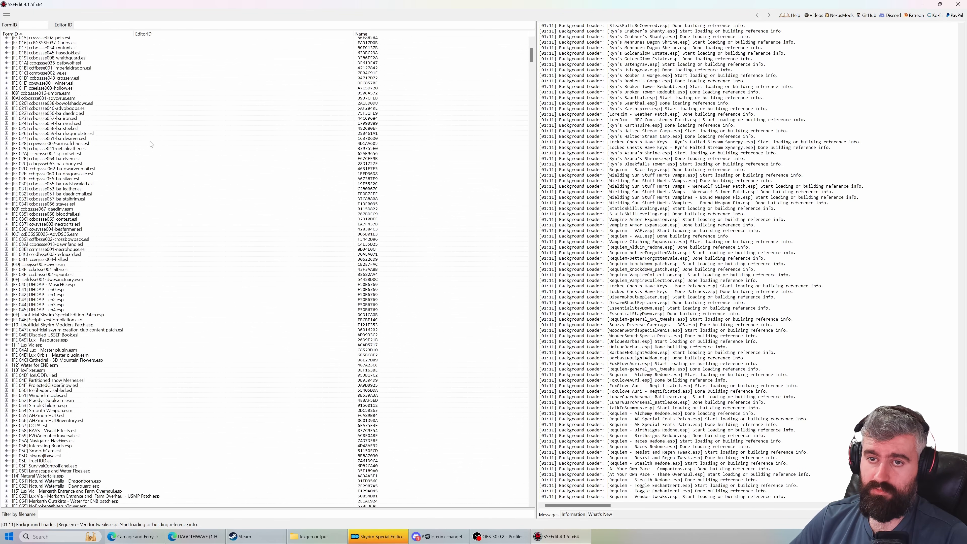
scroll(151, 144, "up", 4)
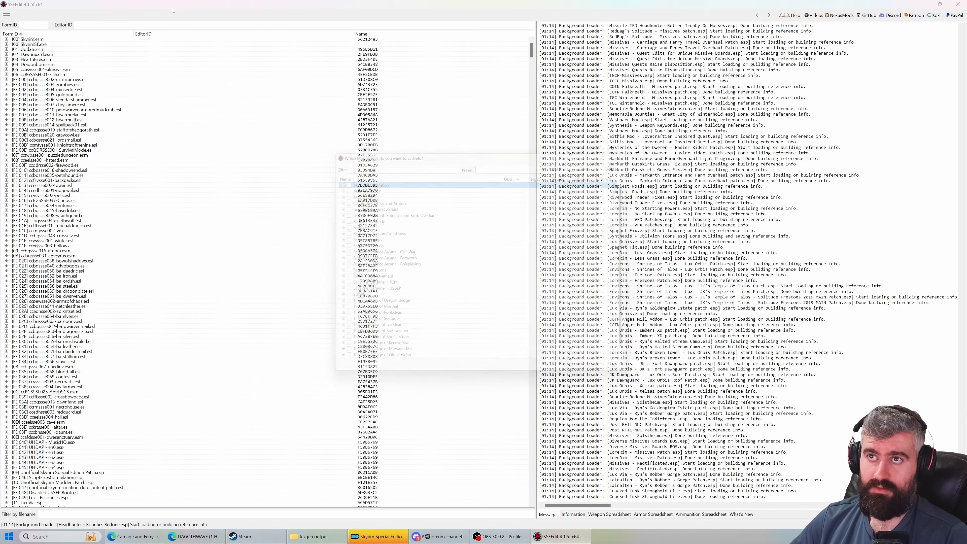
left_click(640, 147)
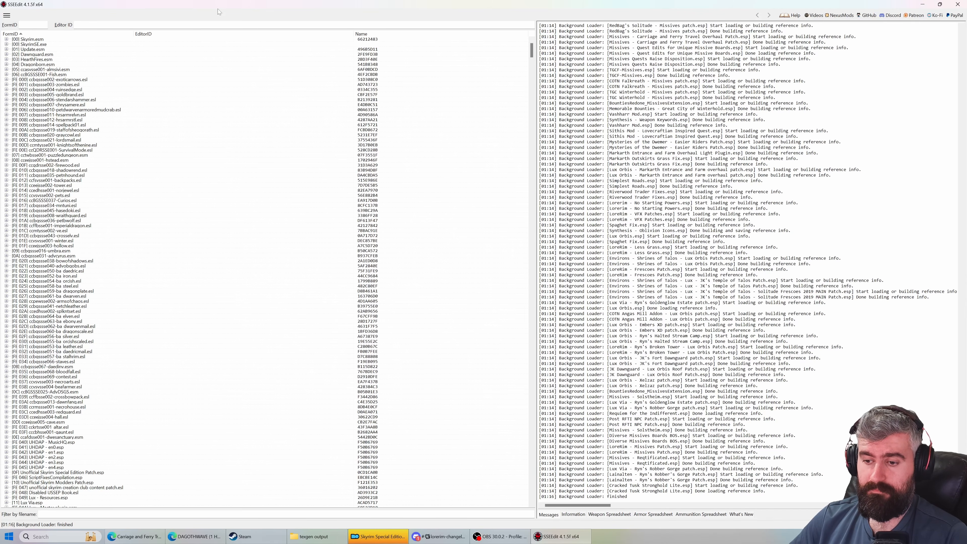
scroll(191, 358, "down", 7)
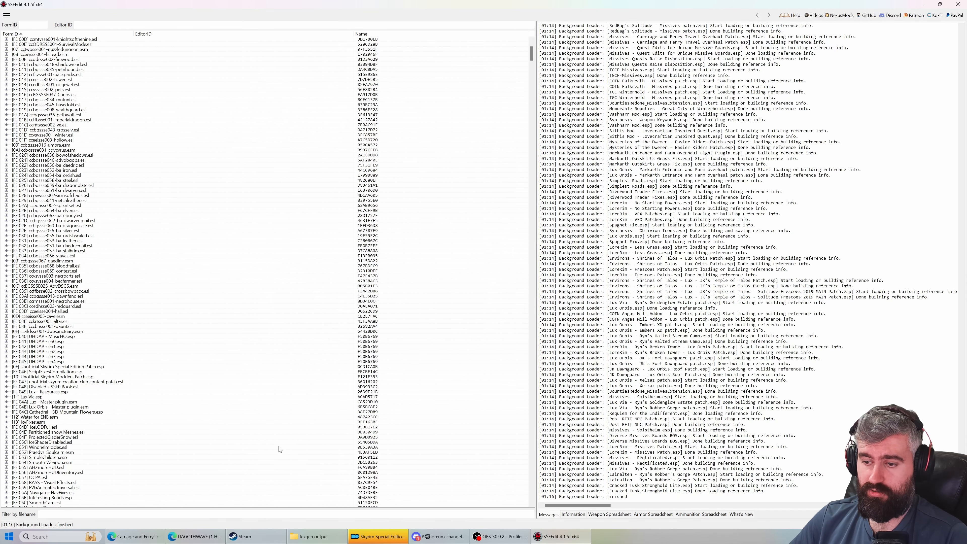
left_click(306, 536)
left_click(306, 536)
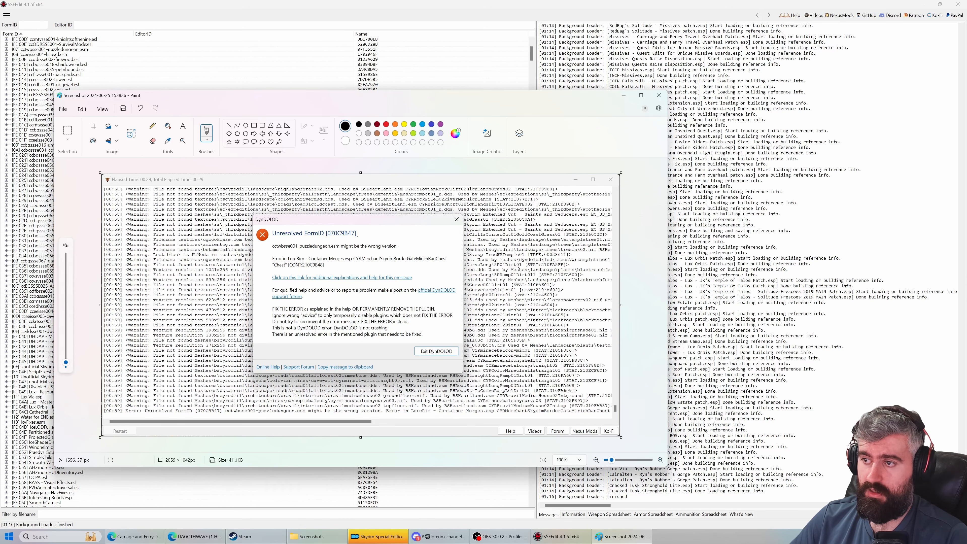
mouse_move(453, 96)
left_mouse_down()
mouse_move(713, 75)
mouse_move(0, 85)
mouse_move(596, 49)
mouse_move(0, 110)
left_mouse_up()
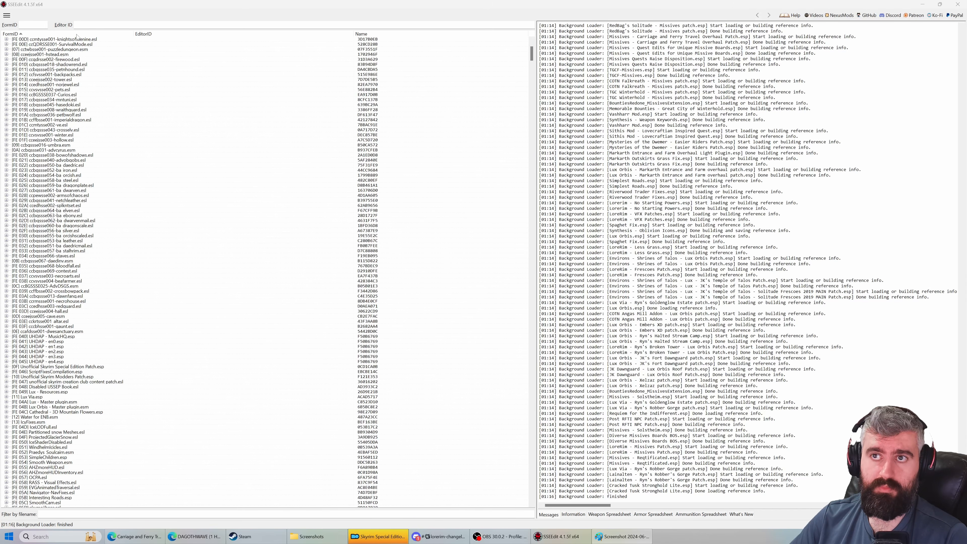
Look up the record with FormID 210c9b48 in SSEEdit
left_click(35, 25)
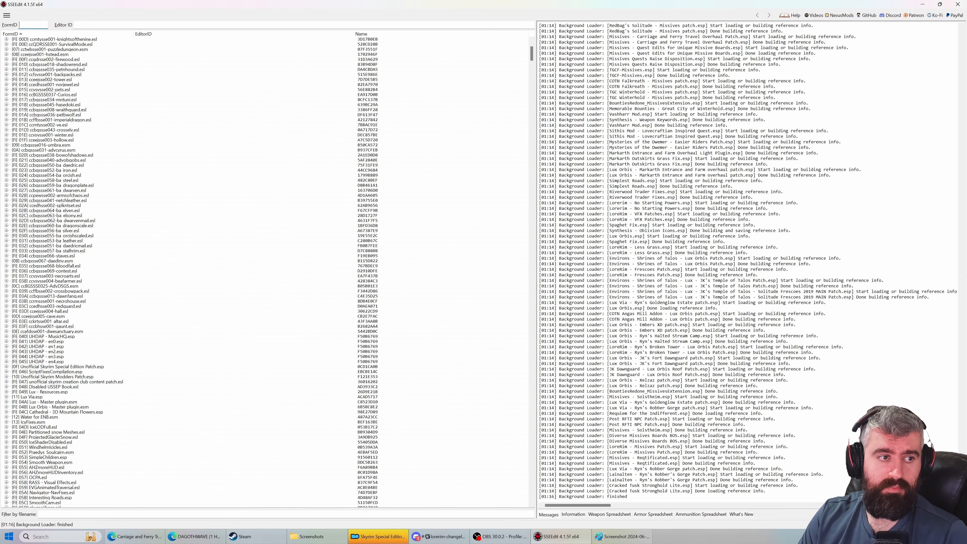
type("210c9b48")
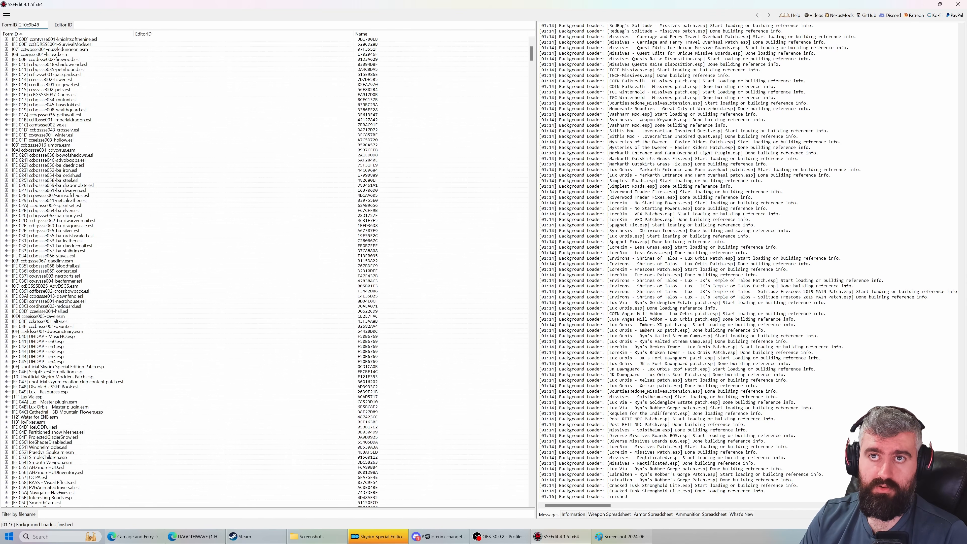
key("Return")
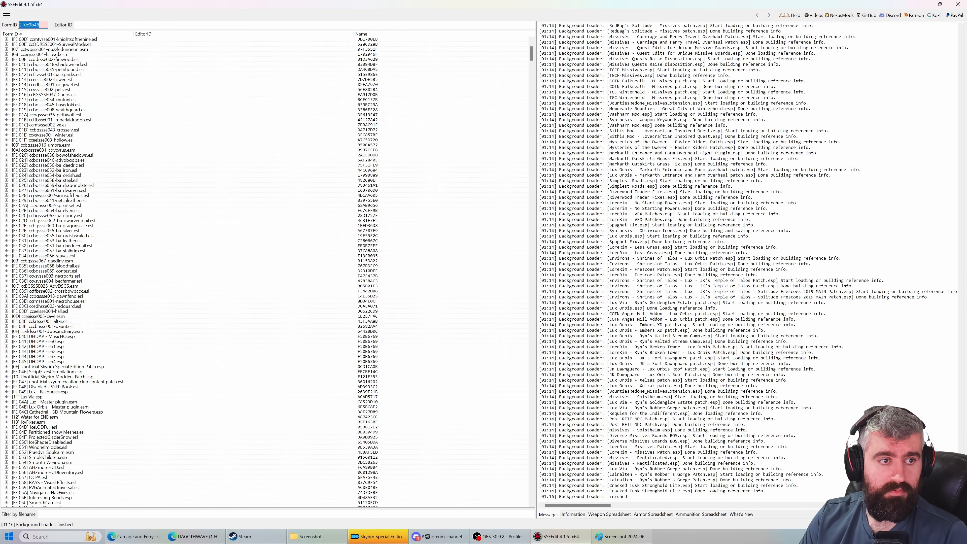
Look up the record with FormID 070c9b47, the one named in the DynDOLOD error
key("BackSpace")
type("070")
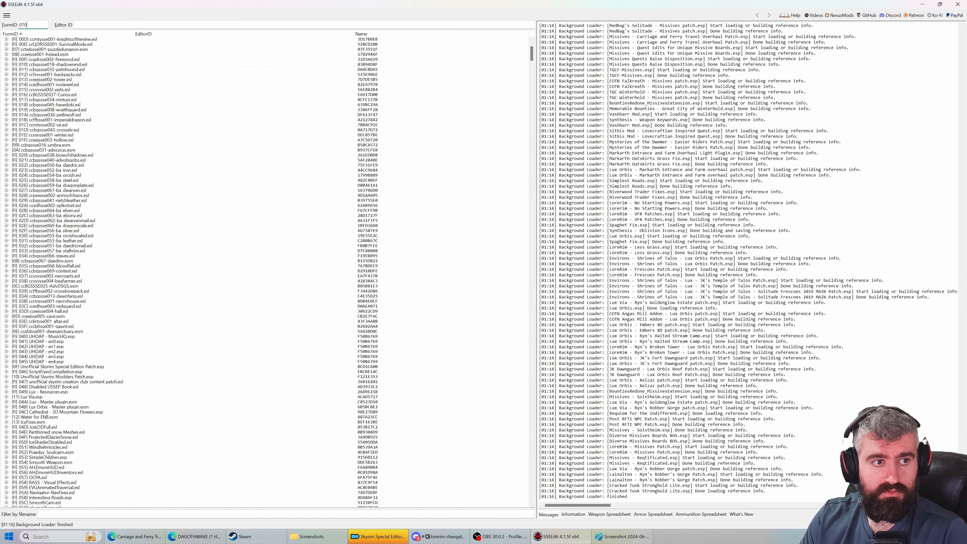
type("c9b")
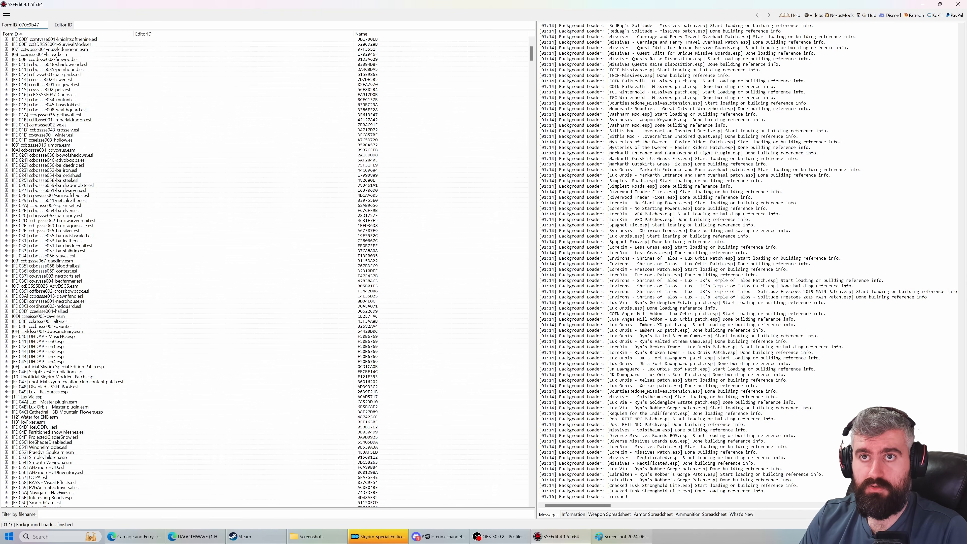
type("47")
key("Return")
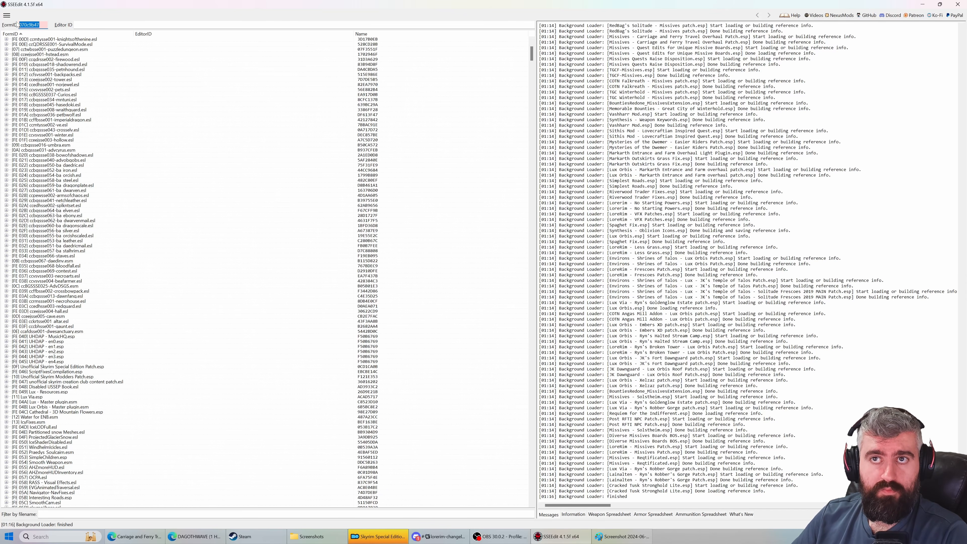
Clear the FormID lookup, filter the plugins by "containe", and expand the Container group of LoreRim - Container Merges.esp
left_click_drag(40, 25, 18, 25)
key("BackSpace")
left_click(127, 515)
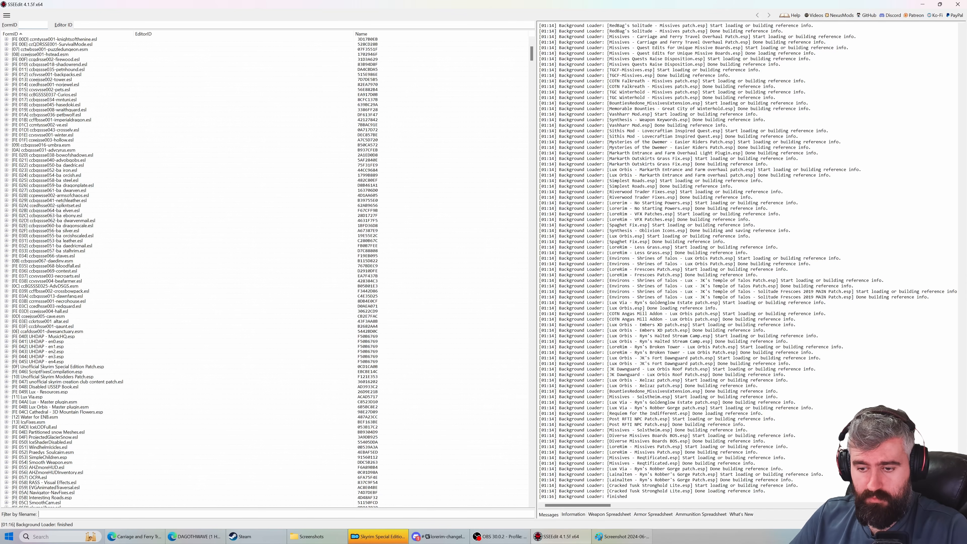
type("containe")
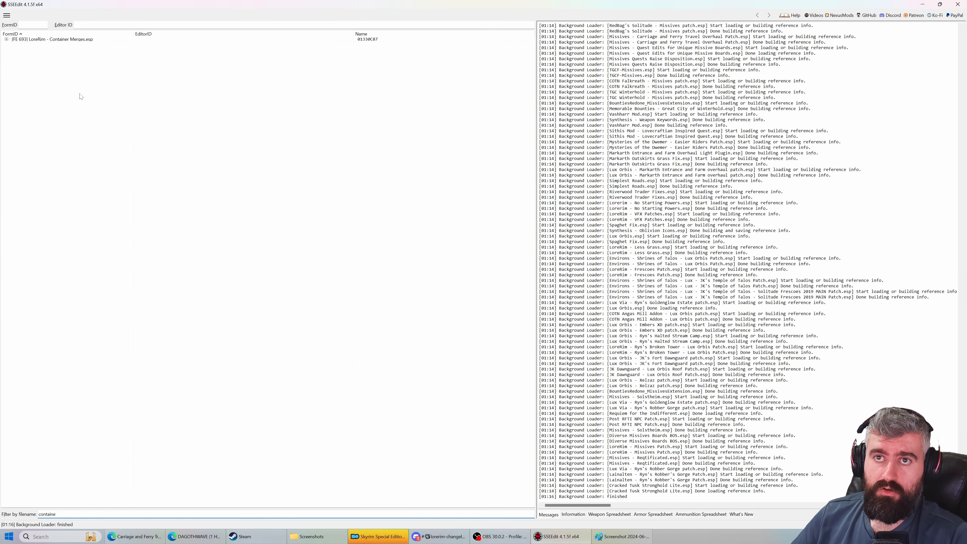
left_click(6, 39)
left_click(12, 50)
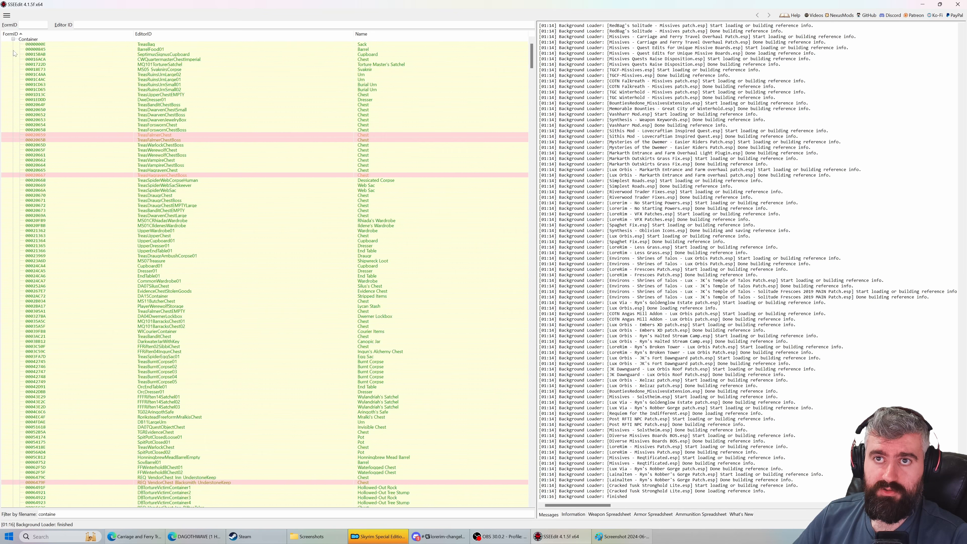
Sort the container records by EditorID and open the CYRMerchantBrumaApothecaryChest record
left_click(195, 86)
left_click(144, 34)
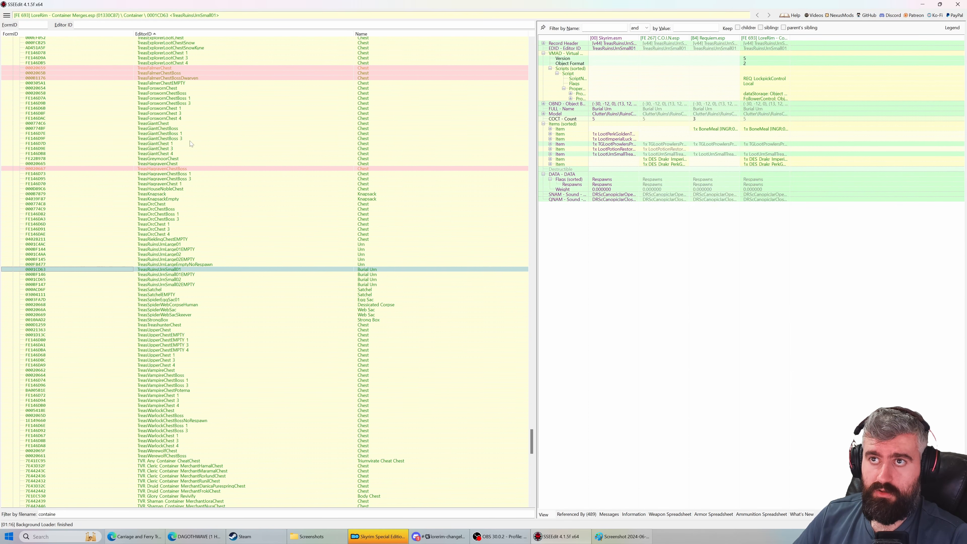
scroll(204, 243, "down", 2)
left_click_drag(531, 445, 525, 135)
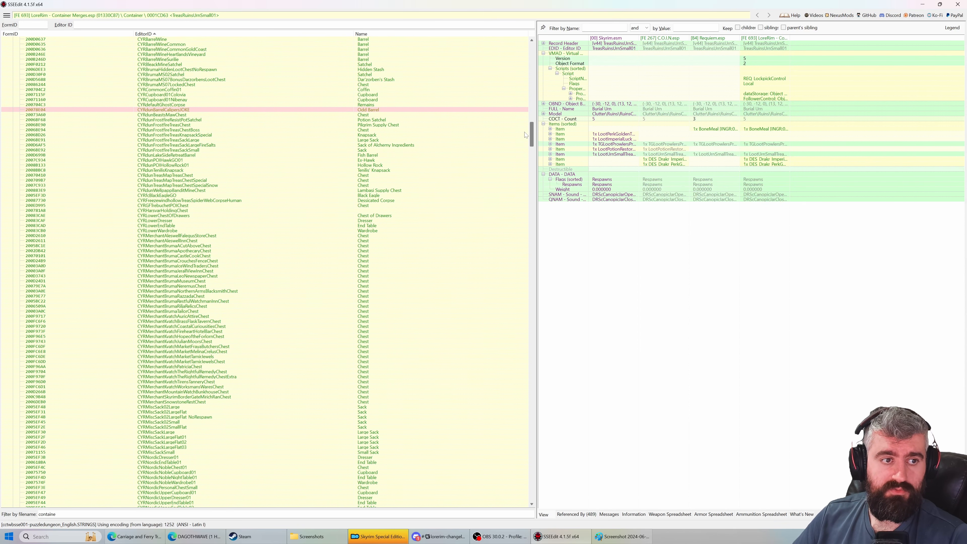
left_click(178, 275)
key("Up")
key("Up")
key("Up")
key("Up")
key("Up")
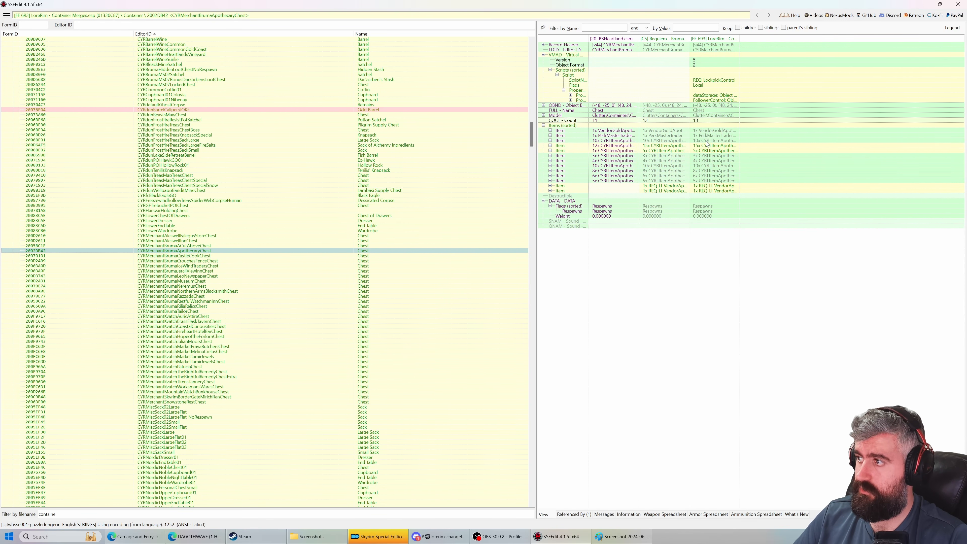
Inspect the third item entry of the Bruma apothecary chest across its overriding plugins, including its contents and available actions
left_click(682, 141)
double_click(708, 141)
left_click(730, 131)
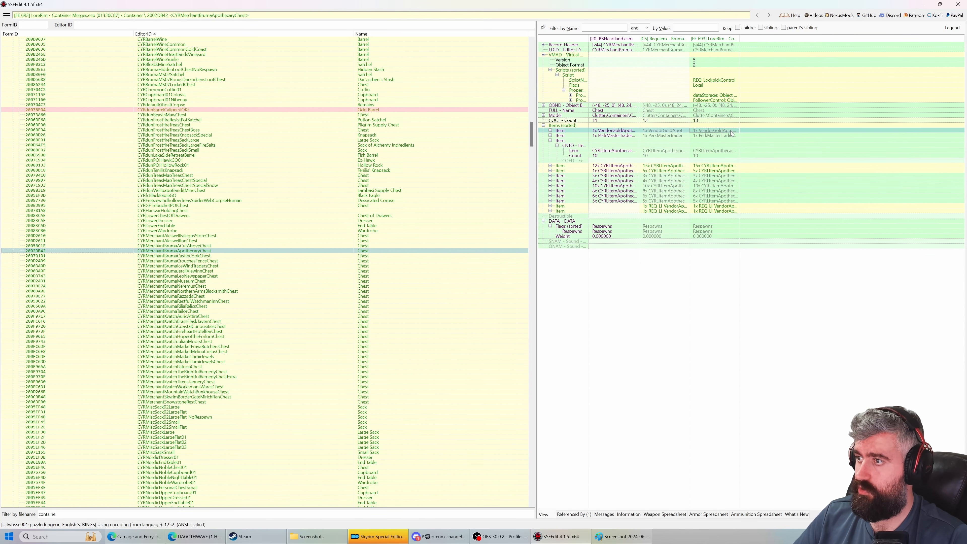
left_click(723, 141)
left_click(550, 140)
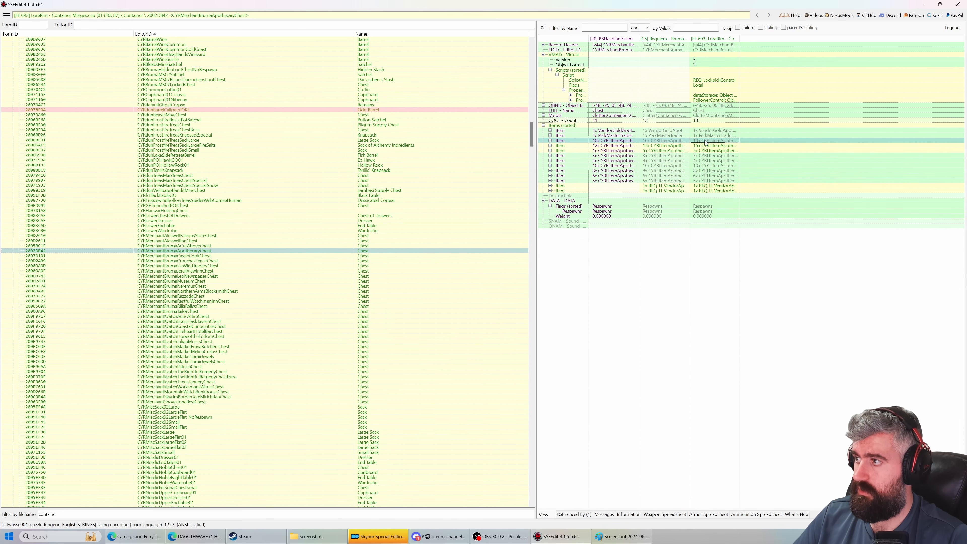
right_click(714, 142)
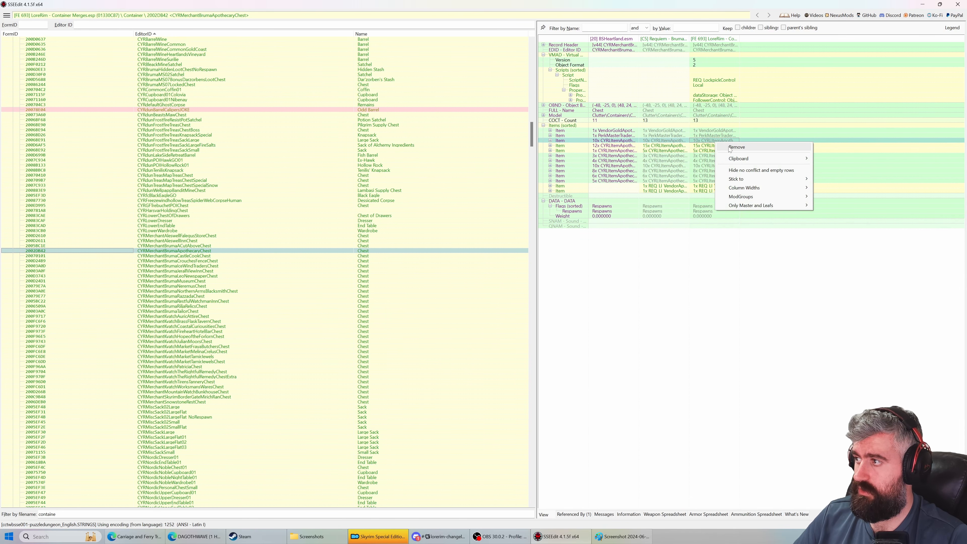
left_click(715, 131)
right_click(721, 142)
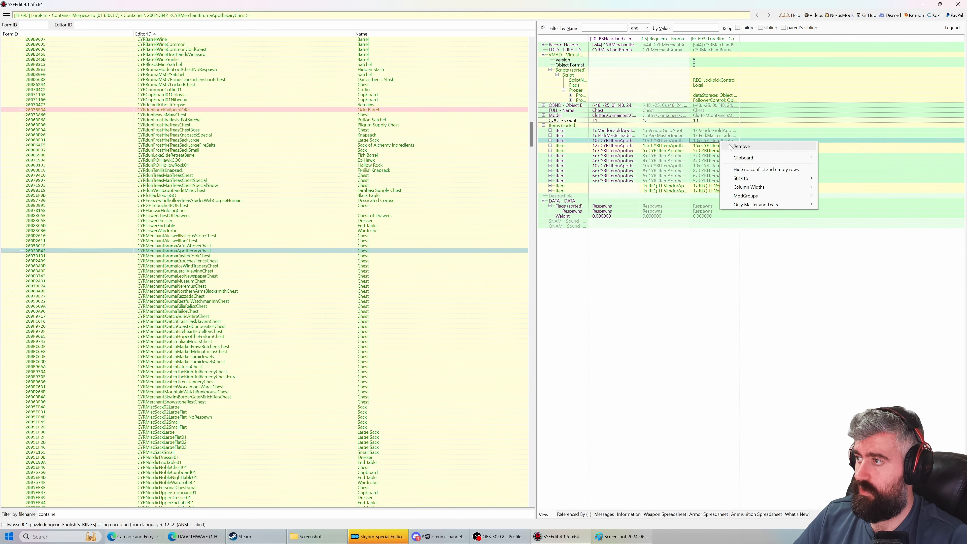
left_click(669, 141)
left_click(669, 141)
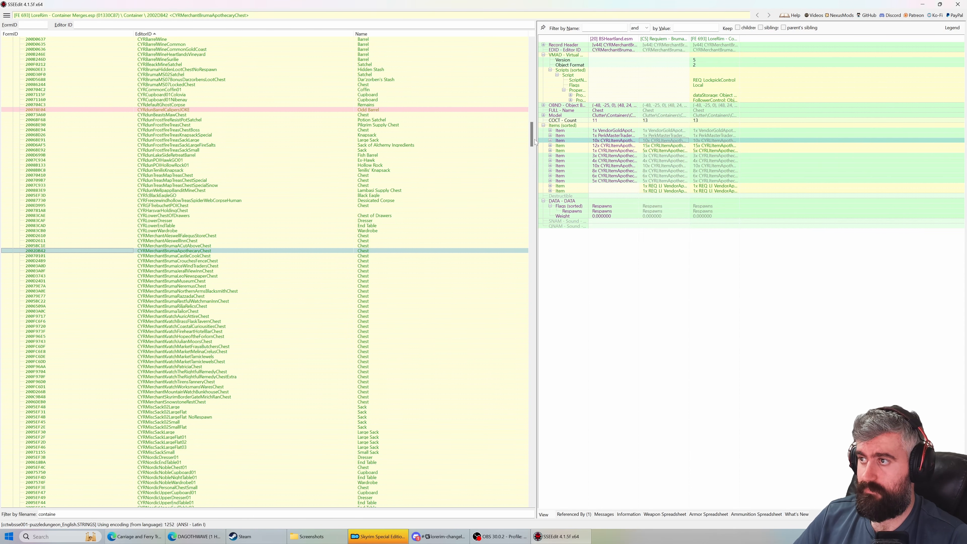
Collapse the Container Merges plugin, clear the filename filter, and sort the plugin list by FormID
left_click_drag(532, 140, 532, 54)
left_click(13, 49)
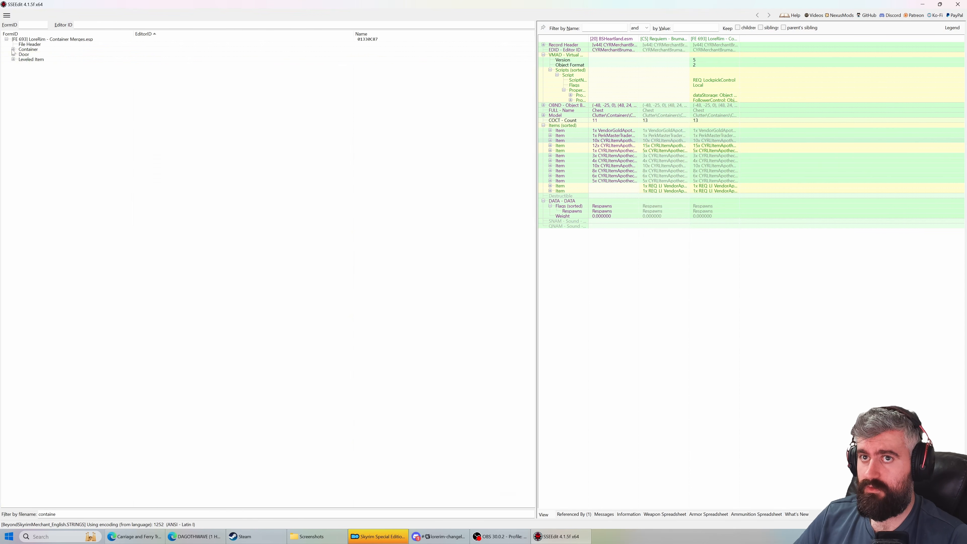
left_click(7, 39)
double_click(51, 515)
key("BackSpace")
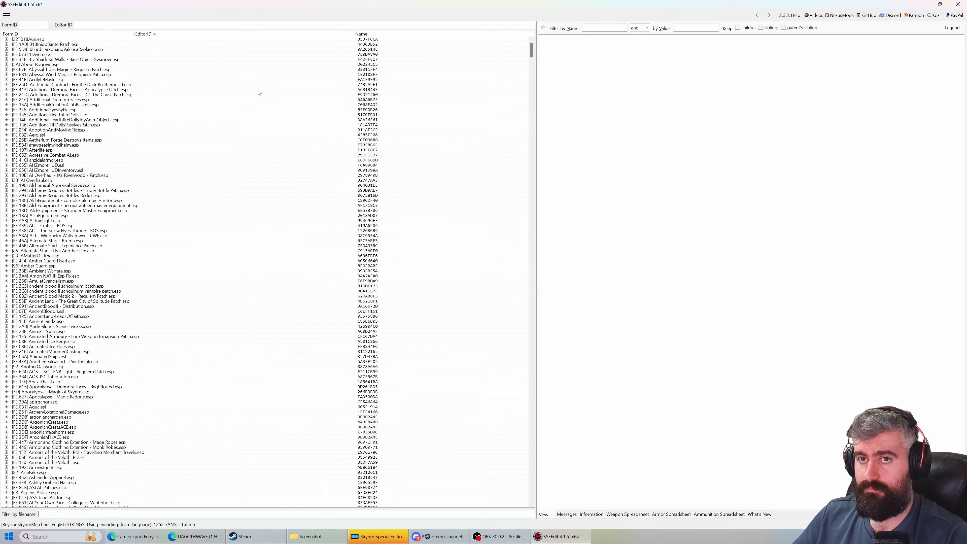
left_click(17, 35)
Select the plugins from UHDAP - MusicHQ.esp through Big Tweaks.esp, leaving out the base game, Creation Club and Synthesis plugins
scroll(64, 345, "down", 7)
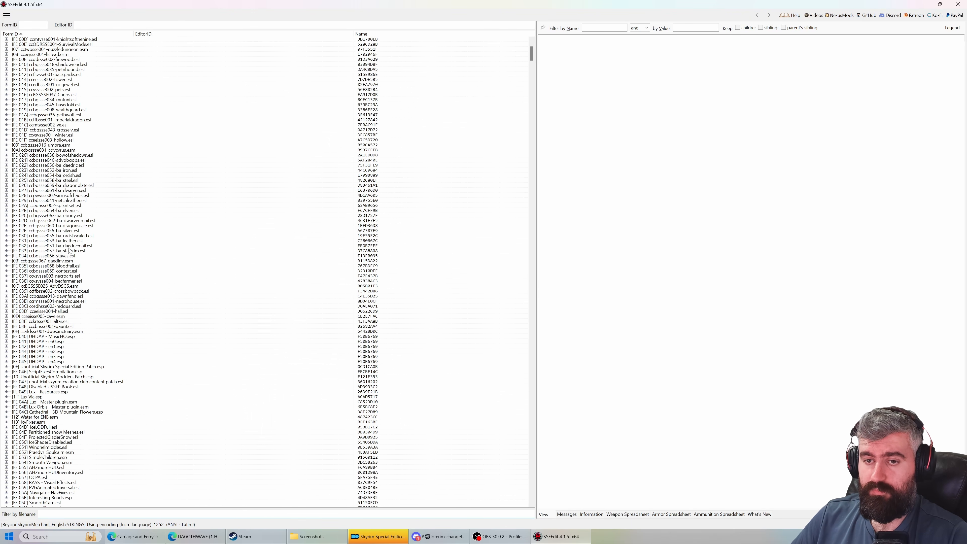
scroll(68, 250, "down", 2)
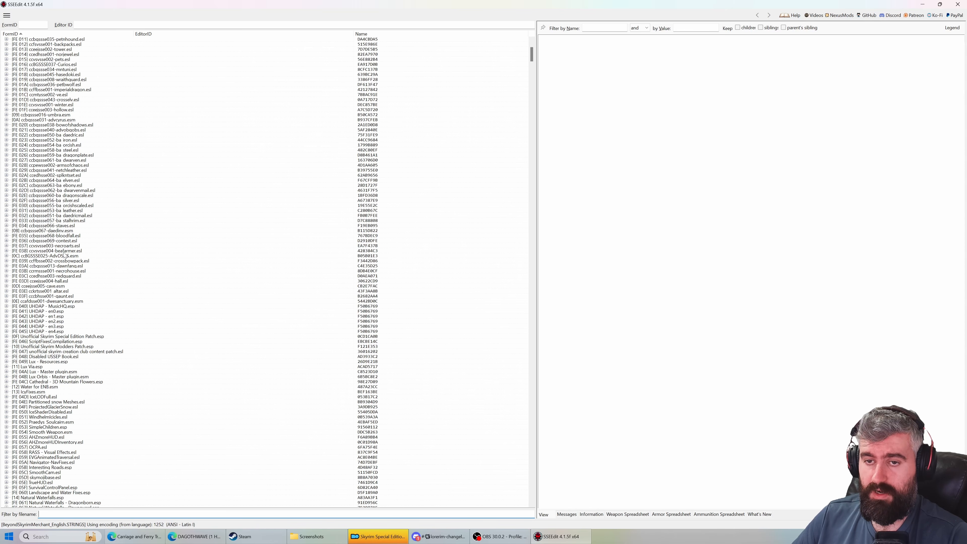
left_click(49, 303)
scroll(50, 305, "up", 9)
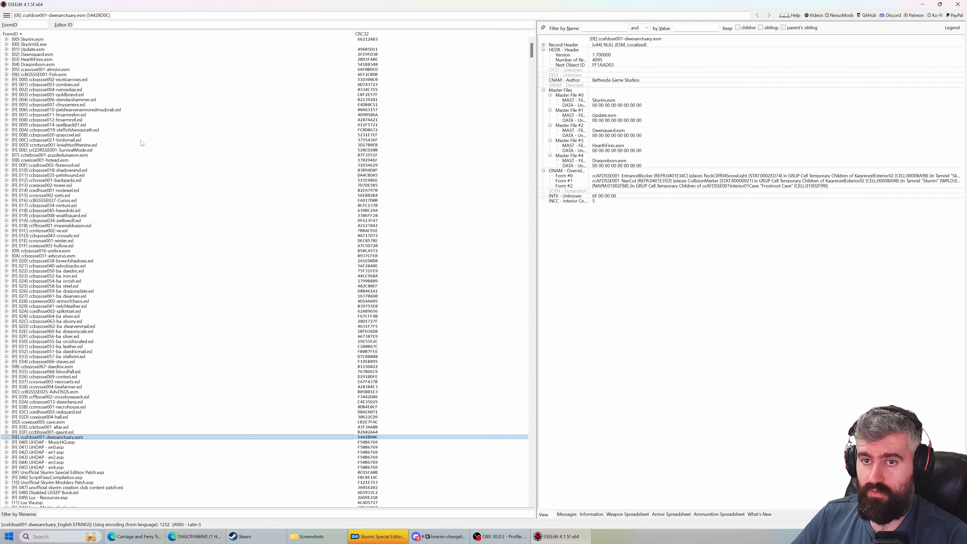
scroll(39, 44, "down", 6)
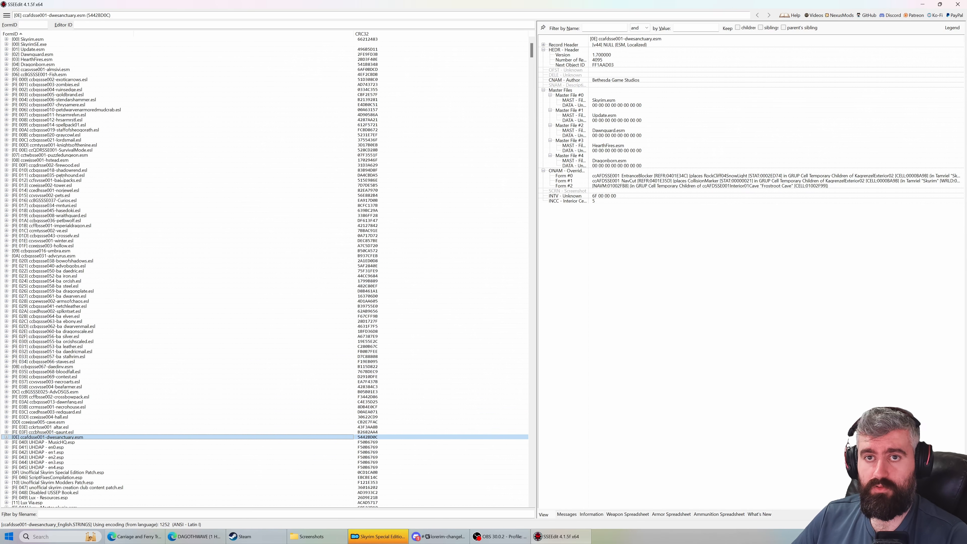
scroll(59, 145, "up", 6)
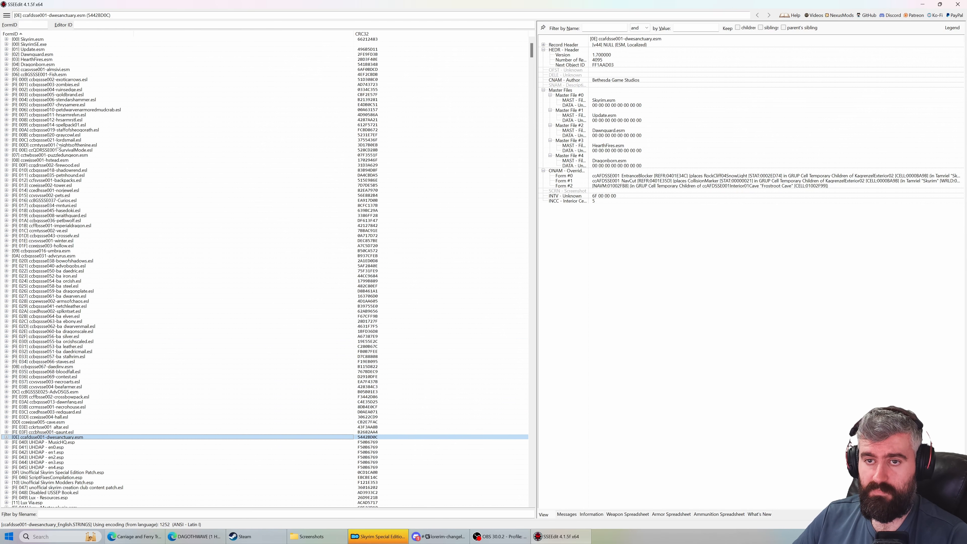
left_click(43, 442)
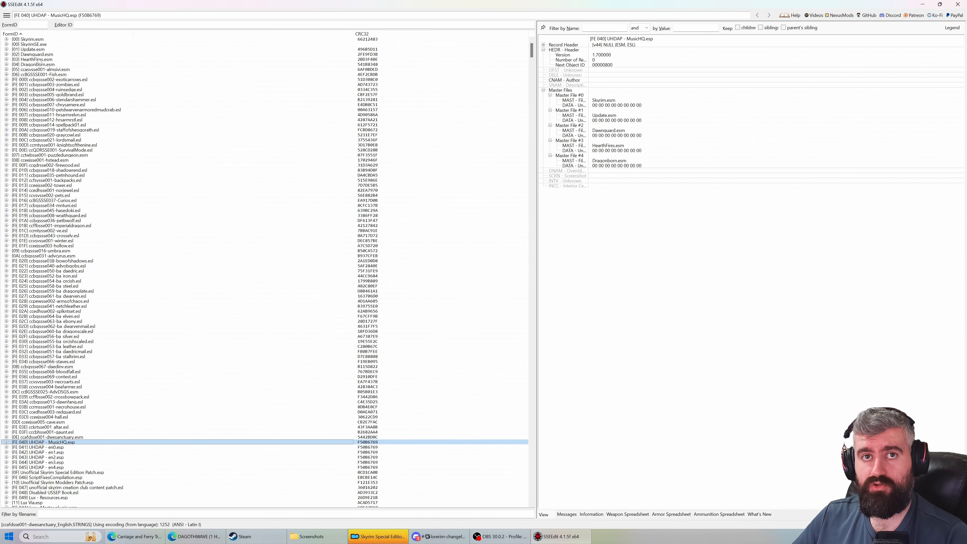
scroll(67, 237, "down", 4)
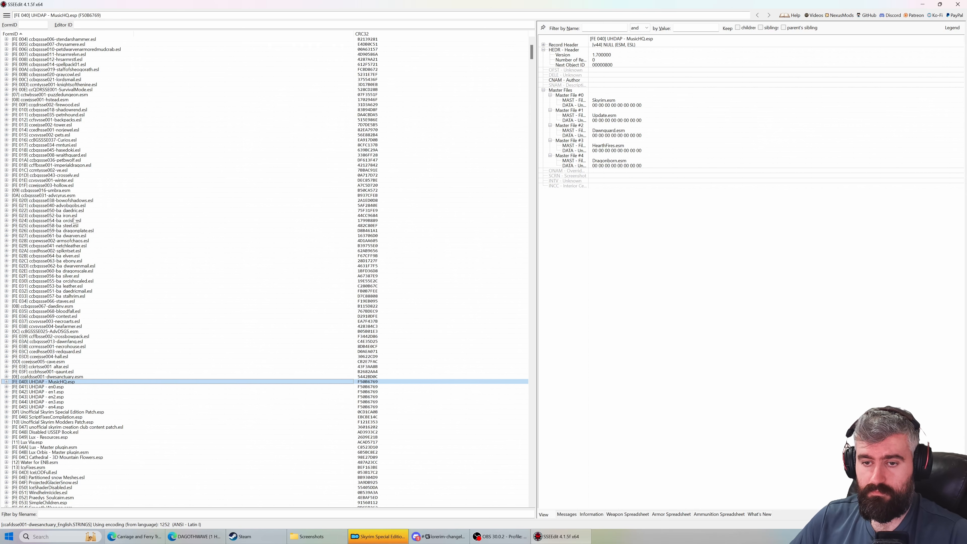
scroll(67, 237, "down", 12)
scroll(89, 220, "up", 16)
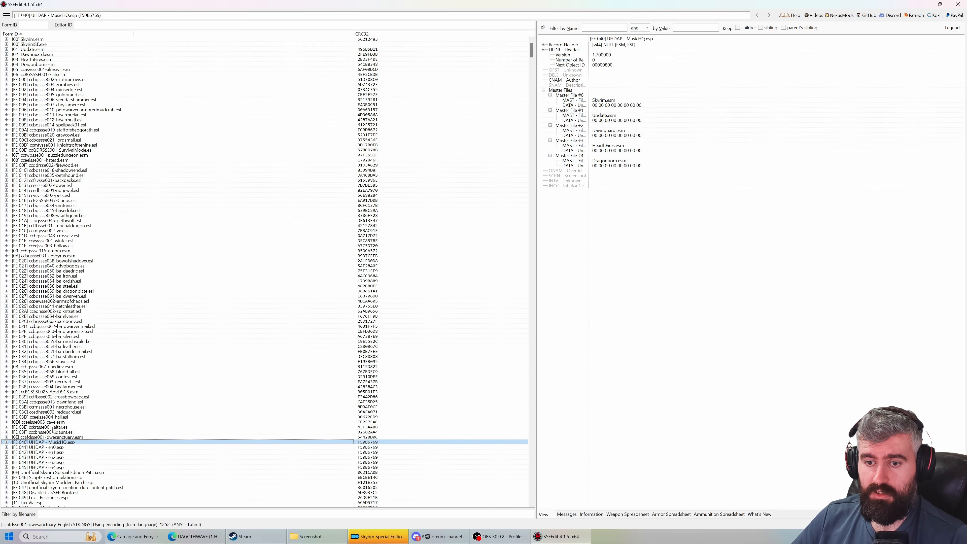
scroll(54, 431, "down", 17)
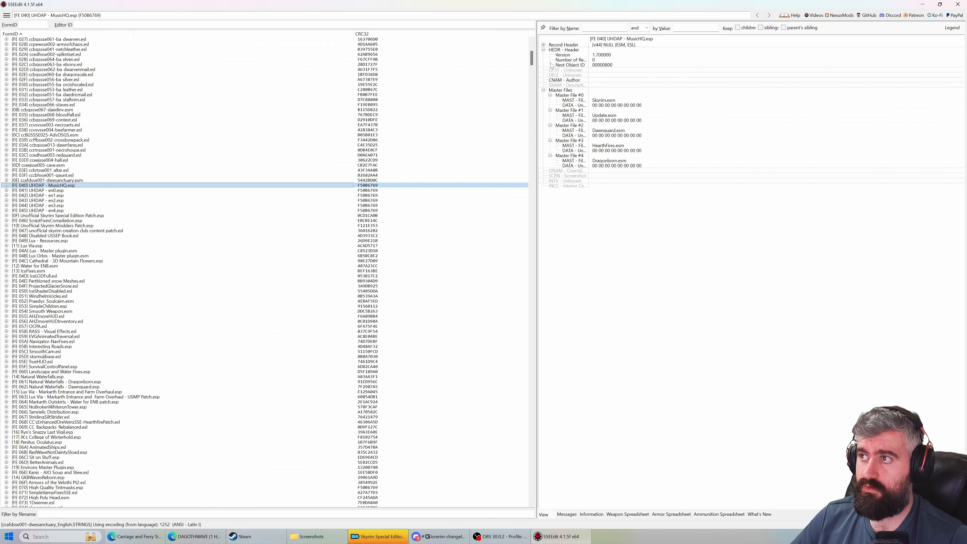
left_click_drag(532, 58, 525, 53)
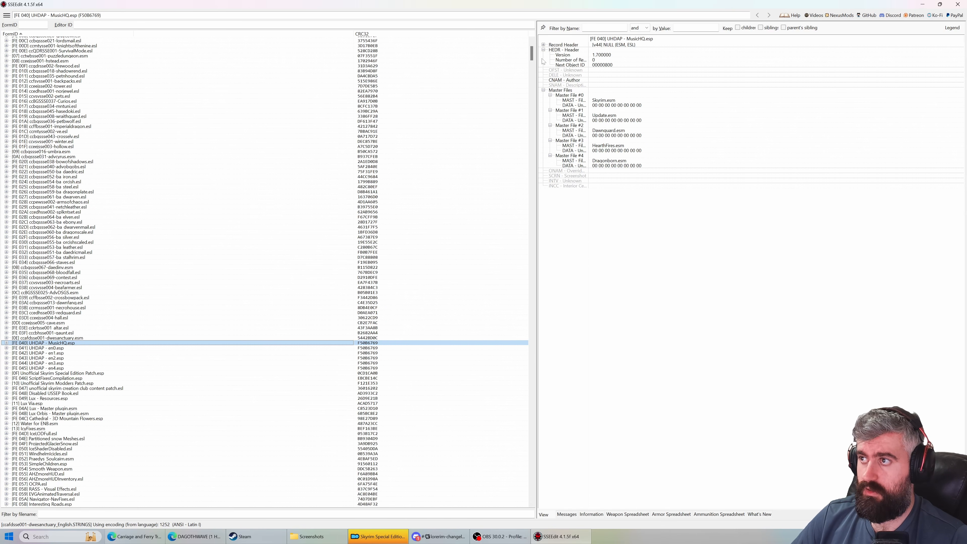
scroll(491, 84, "down", 1)
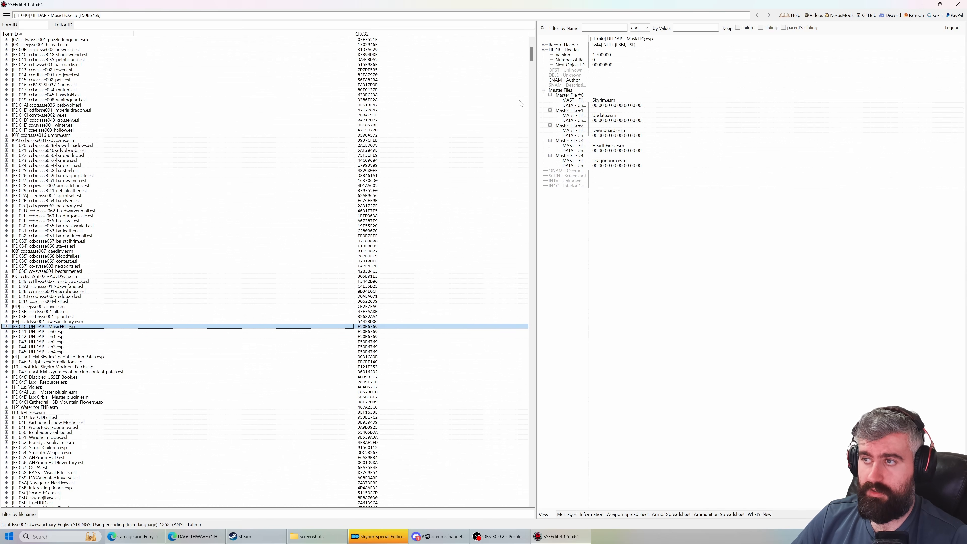
left_click_drag(532, 54, 538, 503)
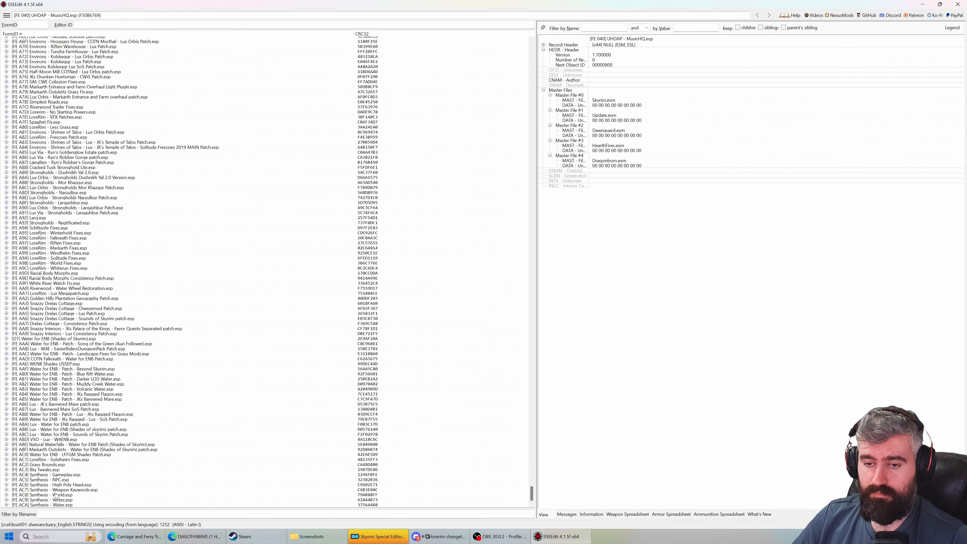
left_click(38, 470, "shift")
Run the Undelete and Disable References script on the selected plugins, finding it with the filter "delete"
right_click(92, 294)
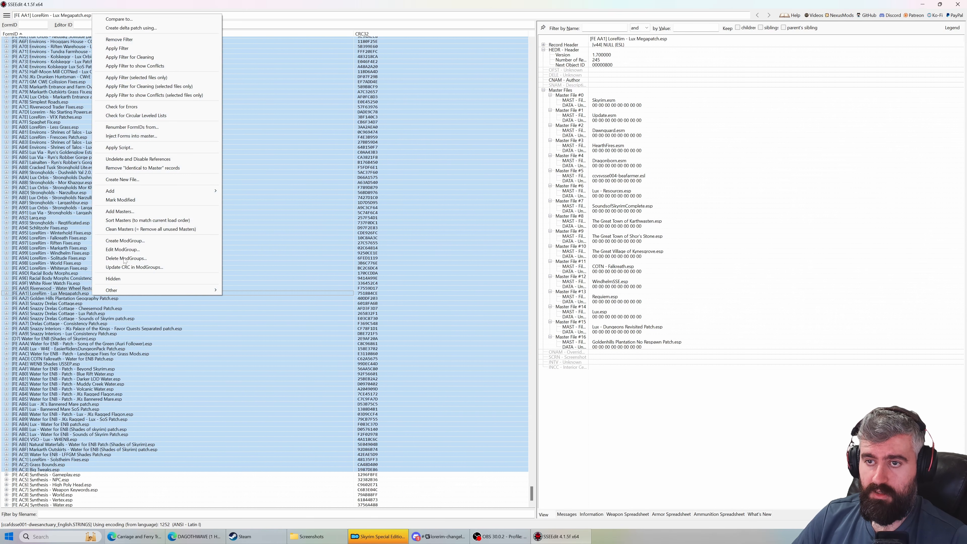
left_click(134, 152)
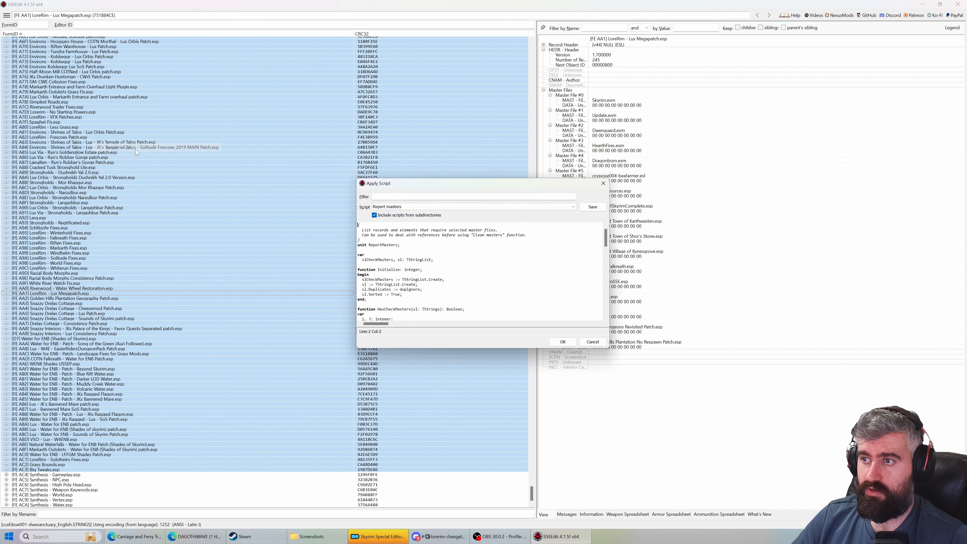
type("delete")
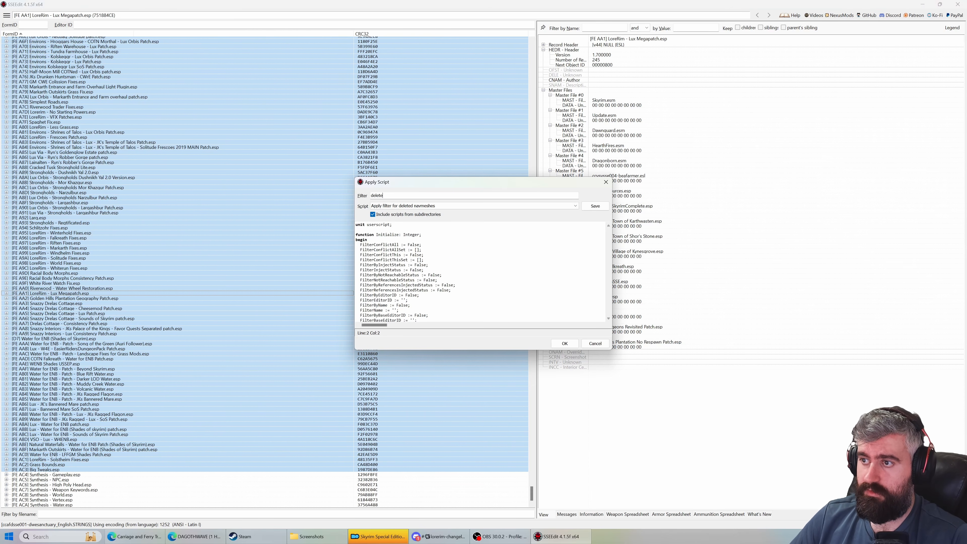
left_click(417, 205)
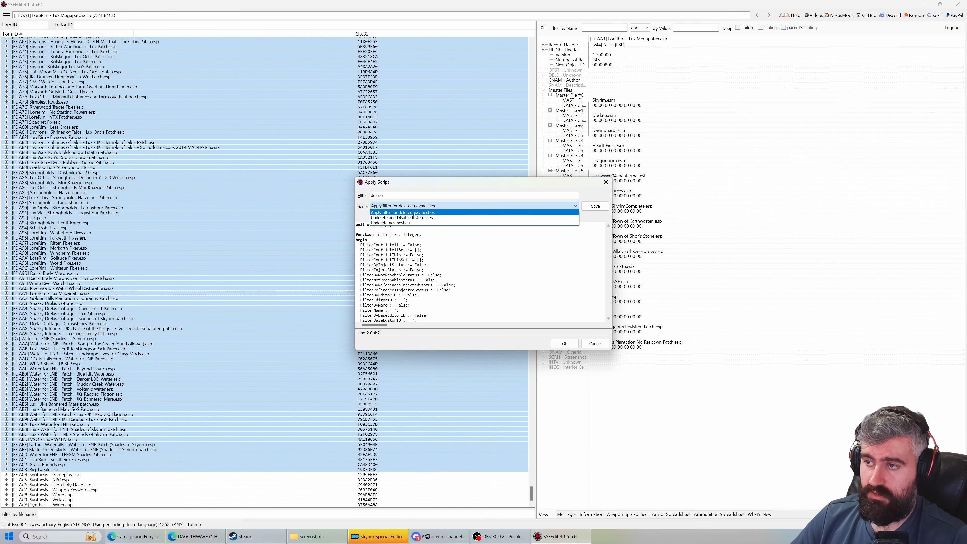
left_click(415, 218)
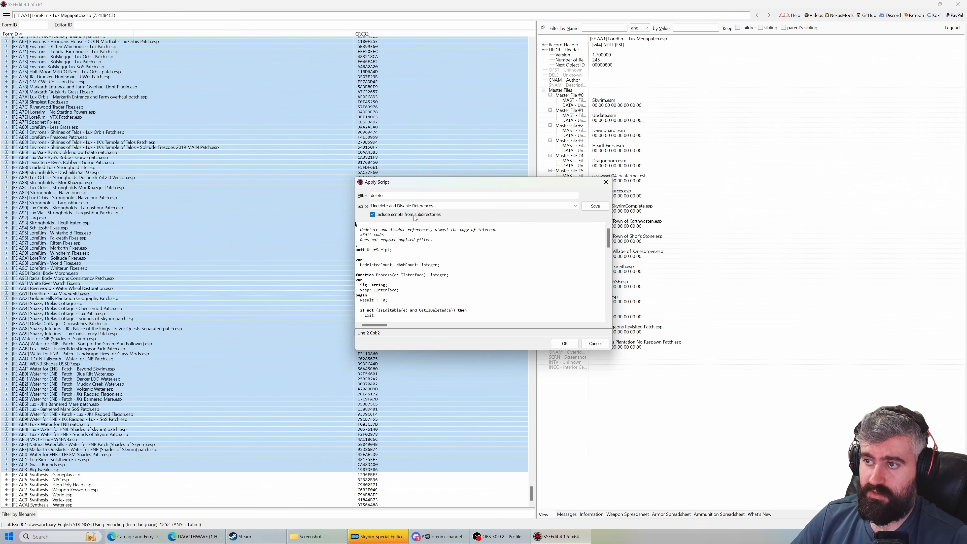
left_click(384, 196)
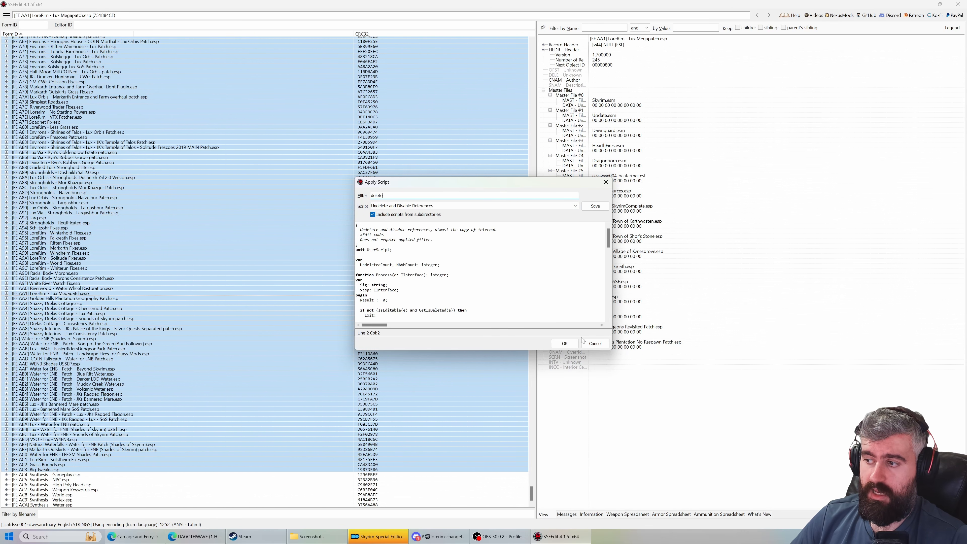
left_click(565, 343)
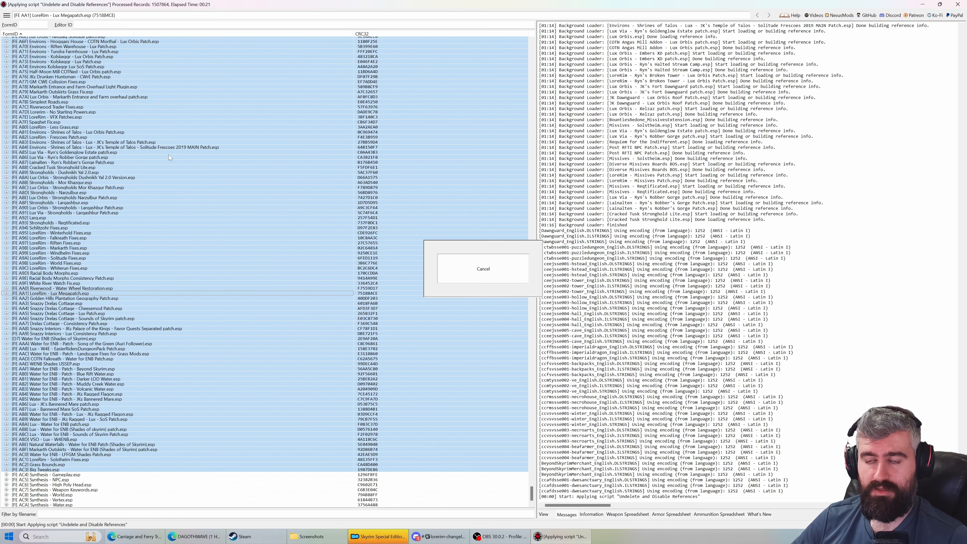
Review the Undelete and Disable References script messages and go back to the start of the selected plugin range
scroll(296, 256, "up", 5)
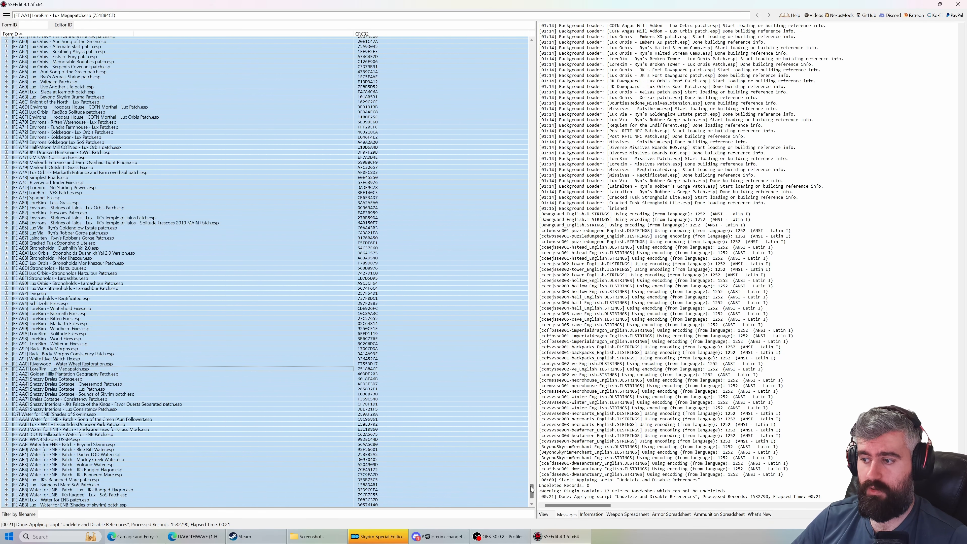
left_click_drag(532, 487, 488, 52)
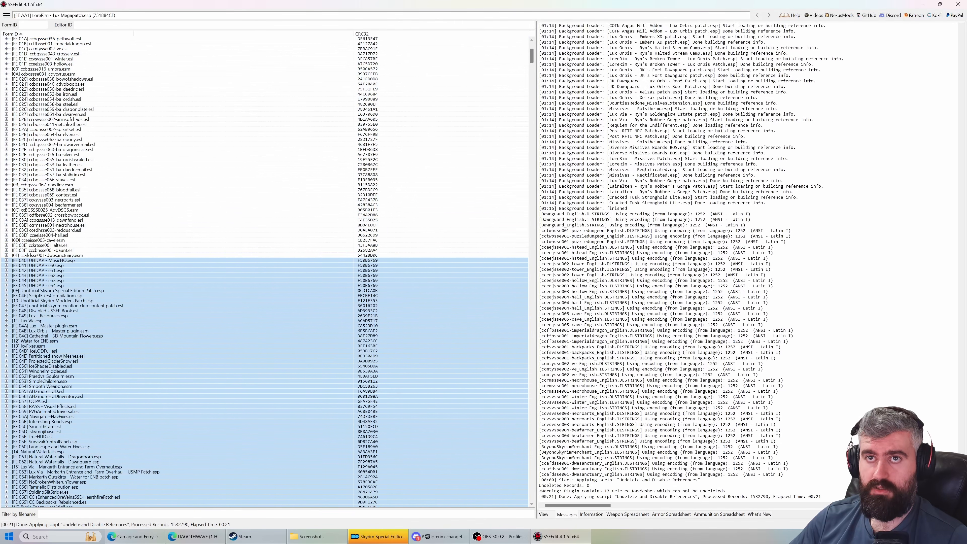
left_click(6, 17)
left_click(21, 37)
left_click(537, 278)
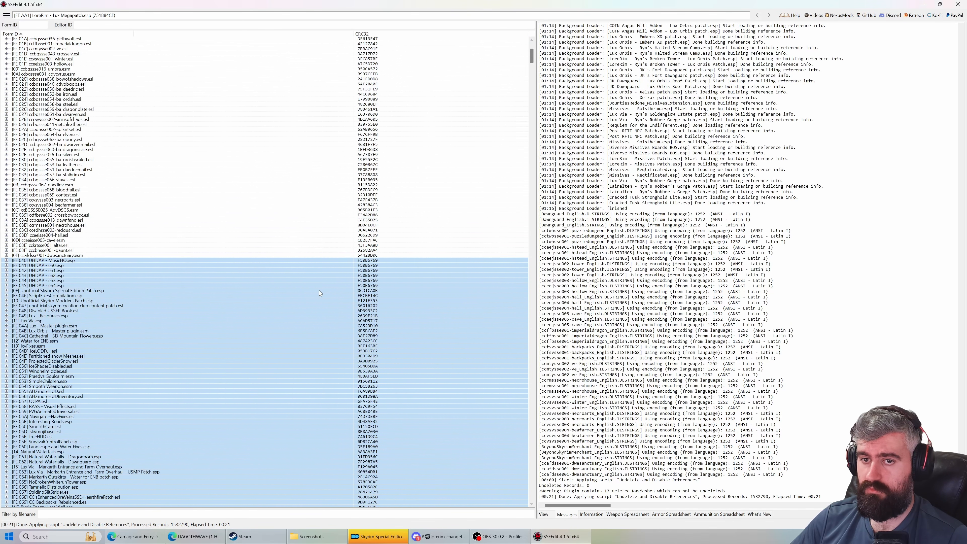
Look through the file headers of the cleaned plugins, from UHDAP - MusicHQ.esp down to RedWaveNotDaintySload.esp, StridingSiltStrider.esl and GKBWavesReborn.esp
left_click(319, 290)
scroll(113, 277, "up", 3)
left_click(77, 286)
left_click(50, 315)
left_click(36, 306)
scroll(36, 306, "up", 1)
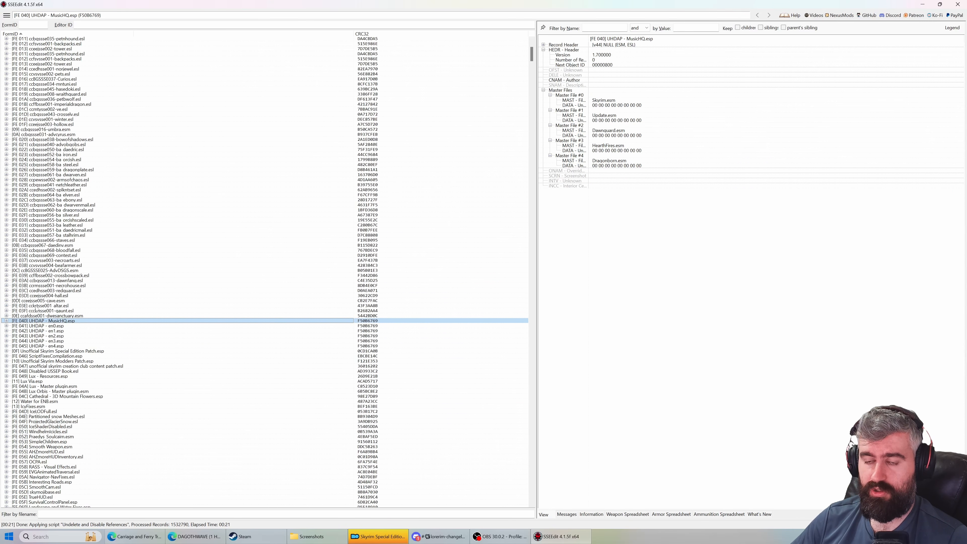
left_click(74, 365)
scroll(74, 367, "down", 5)
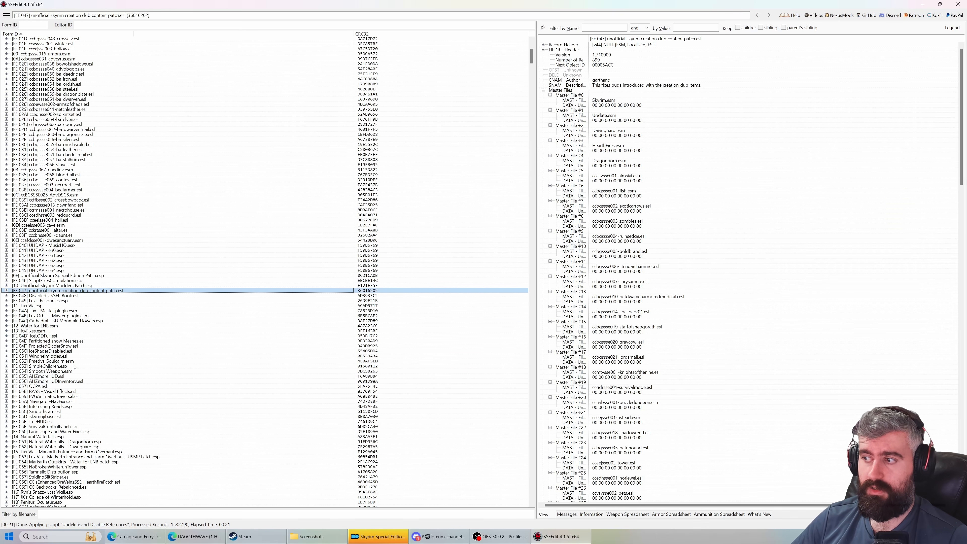
left_click(74, 362)
scroll(328, 327, "down", 10)
left_click(127, 361)
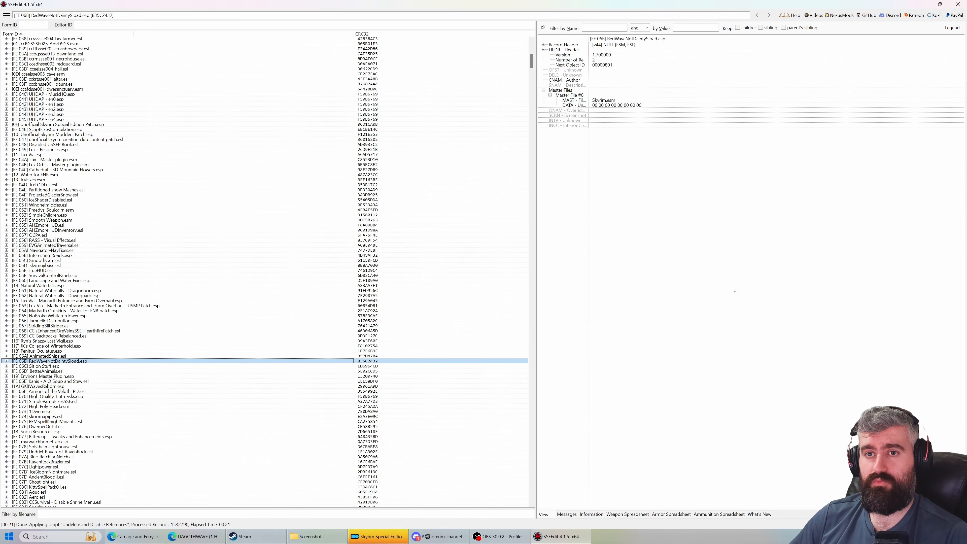
scroll(328, 163, "up", 17)
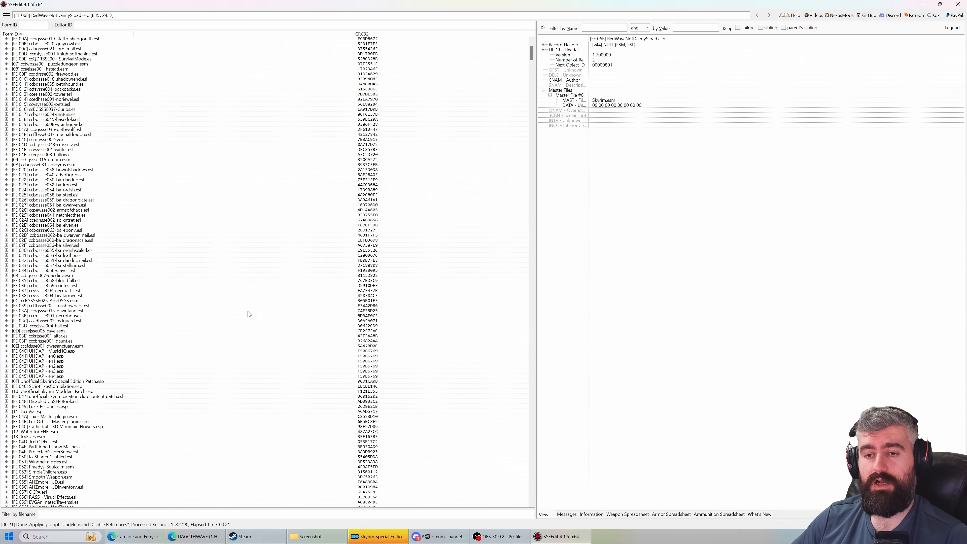
scroll(249, 343, "down", 18)
left_click(174, 311)
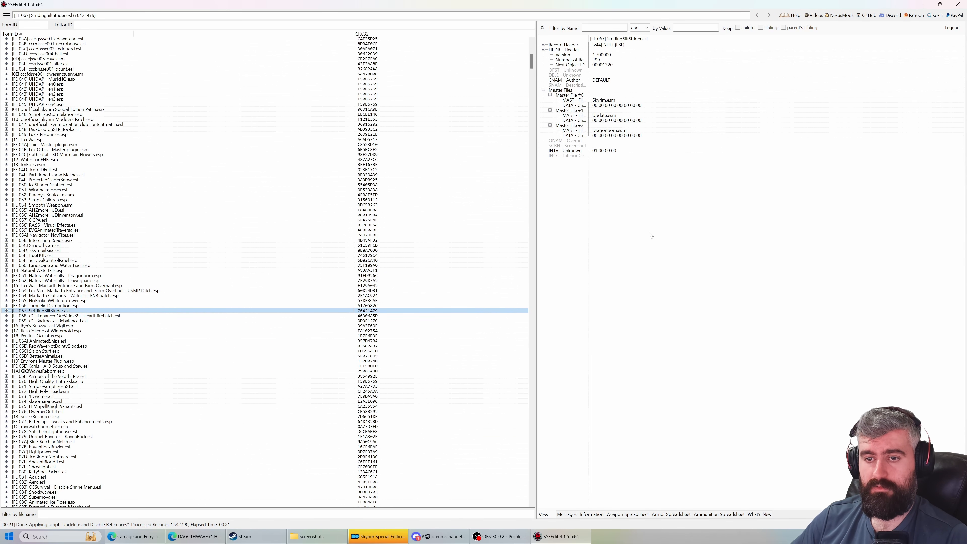
left_click(112, 371)
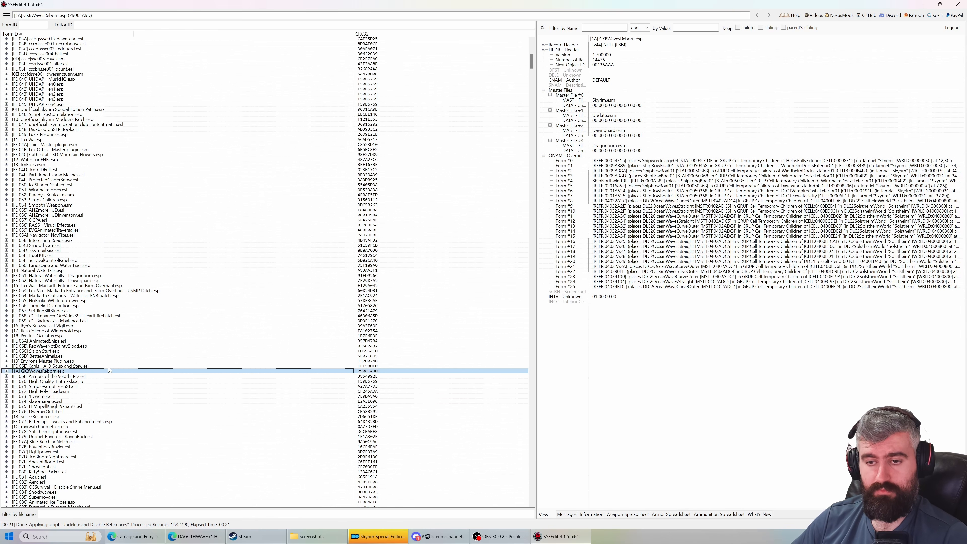
scroll(112, 368, "down", 5)
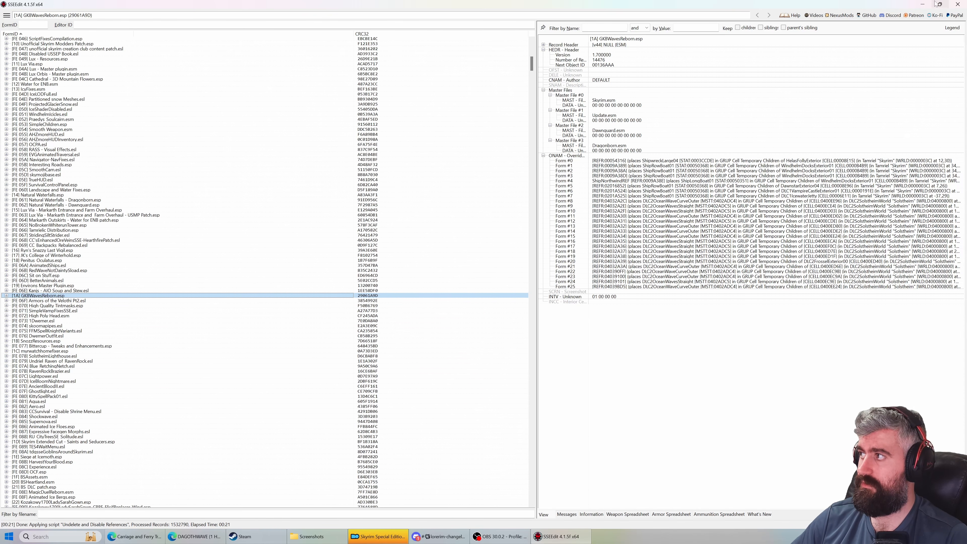
Close xEdit, return to Mod Organizer, and choose DynDOLOD as the executable to run
left_click(951, 7)
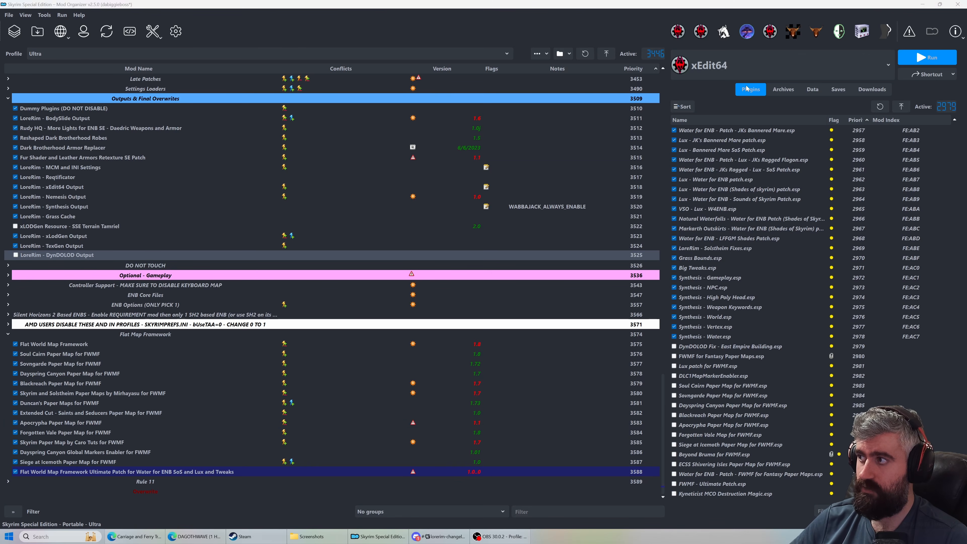
left_click(731, 60)
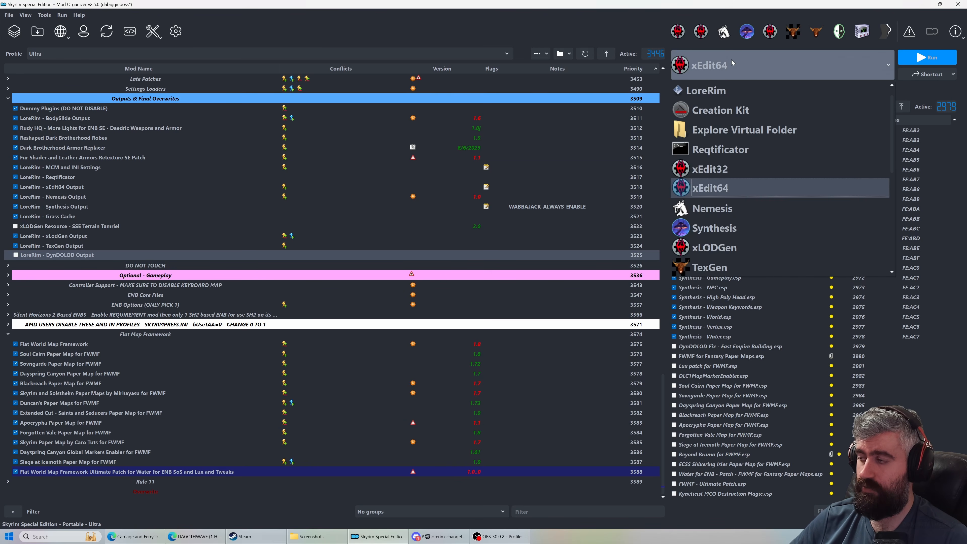
left_click(710, 68)
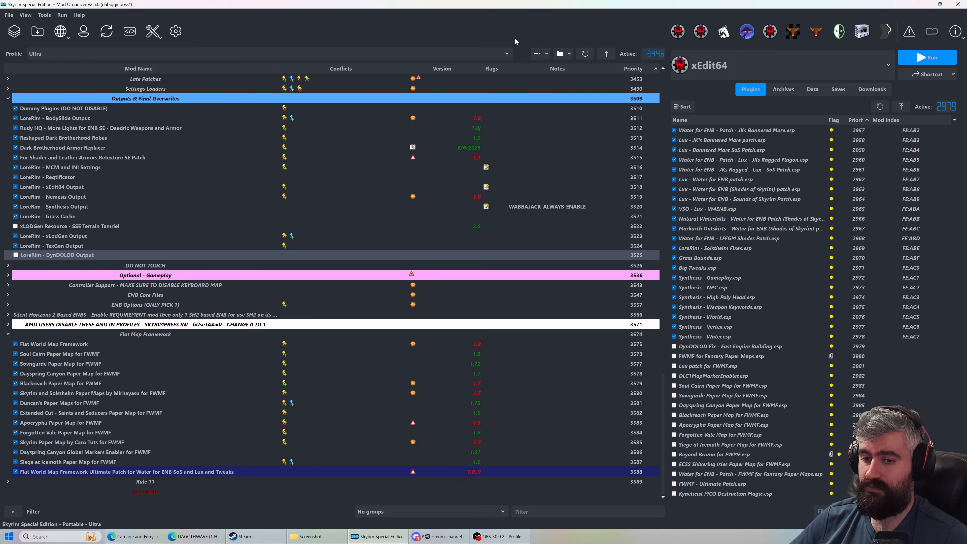
left_click(137, 253)
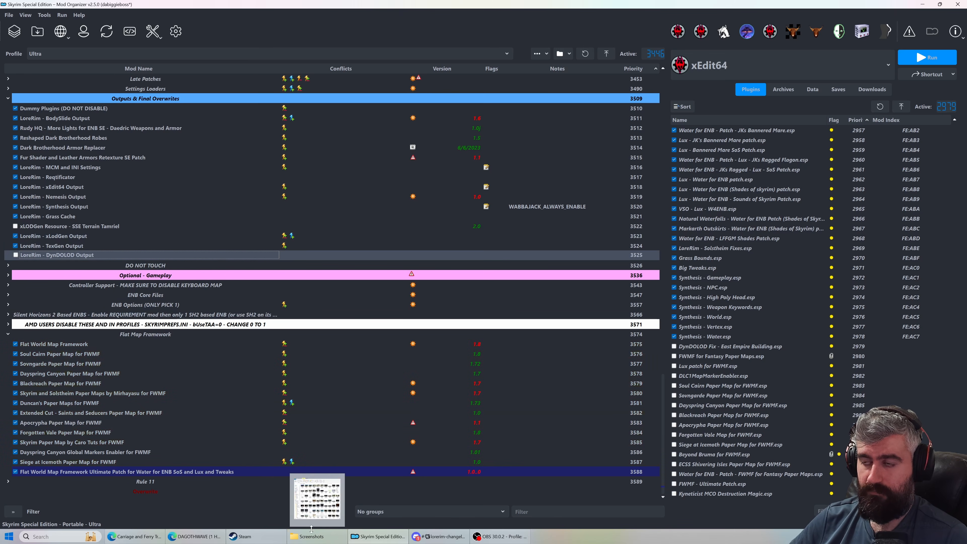
left_click(729, 73)
scroll(710, 198, "down", 2)
left_click(708, 209)
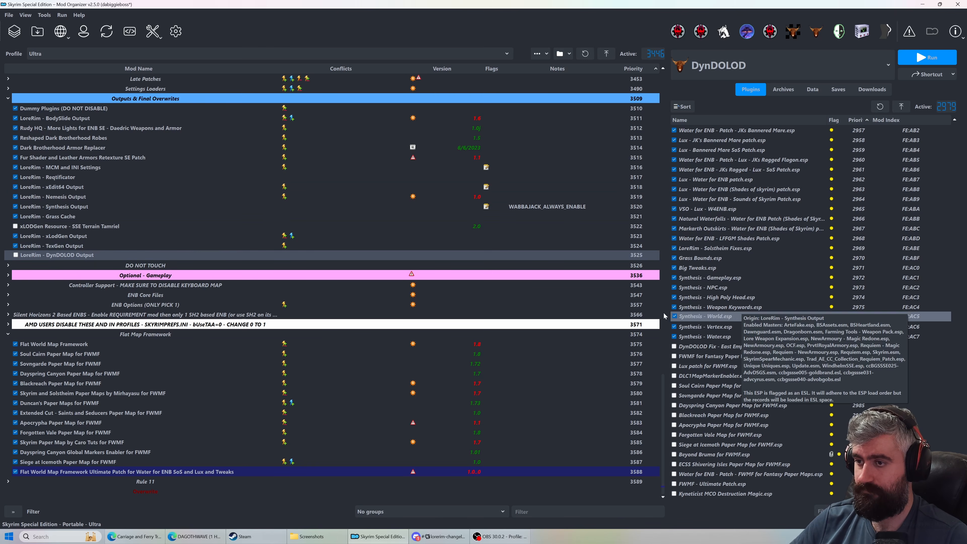
Filter the mod list by "dynd" and expand the Mod Tools & Resources group
left_click_drag(662, 381, 689, 122)
left_click(548, 506)
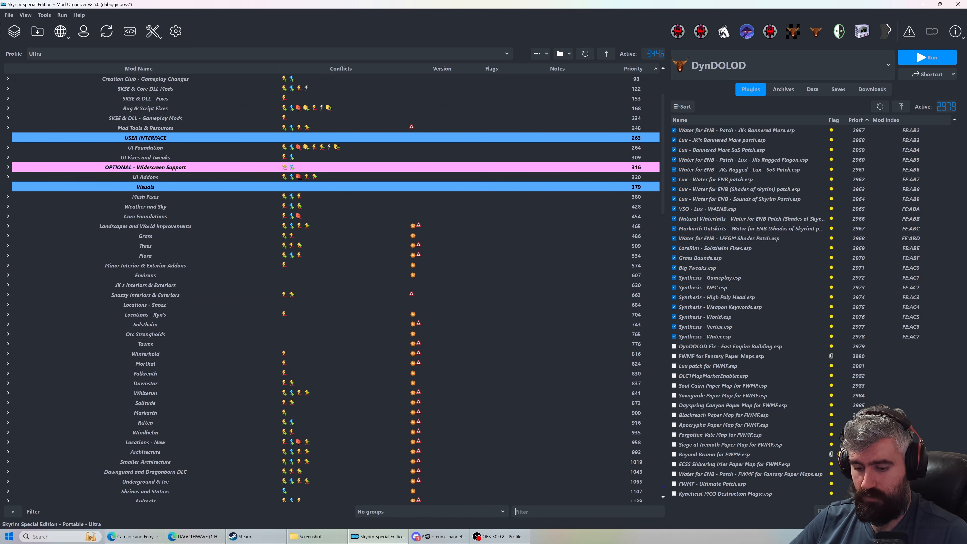
type("dynd")
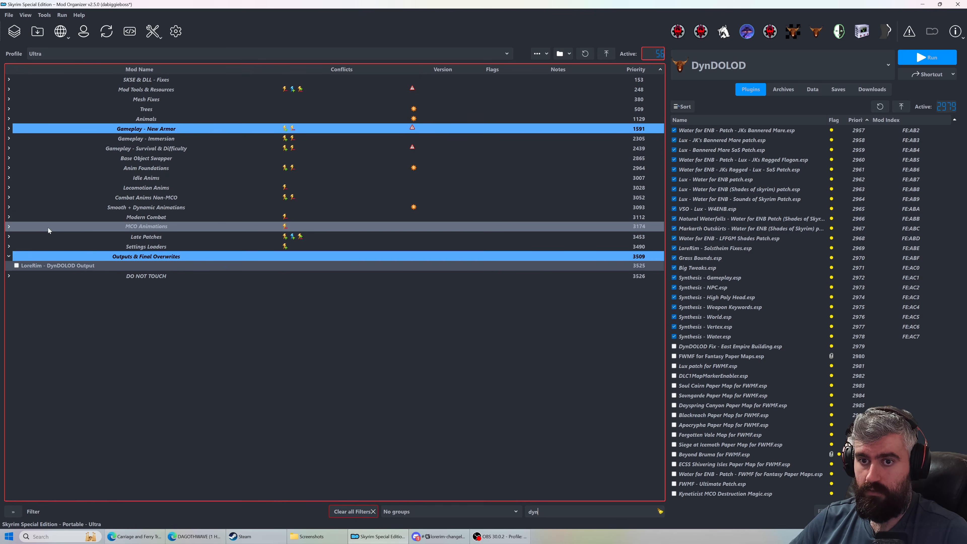
left_click(9, 90)
left_click(9, 79)
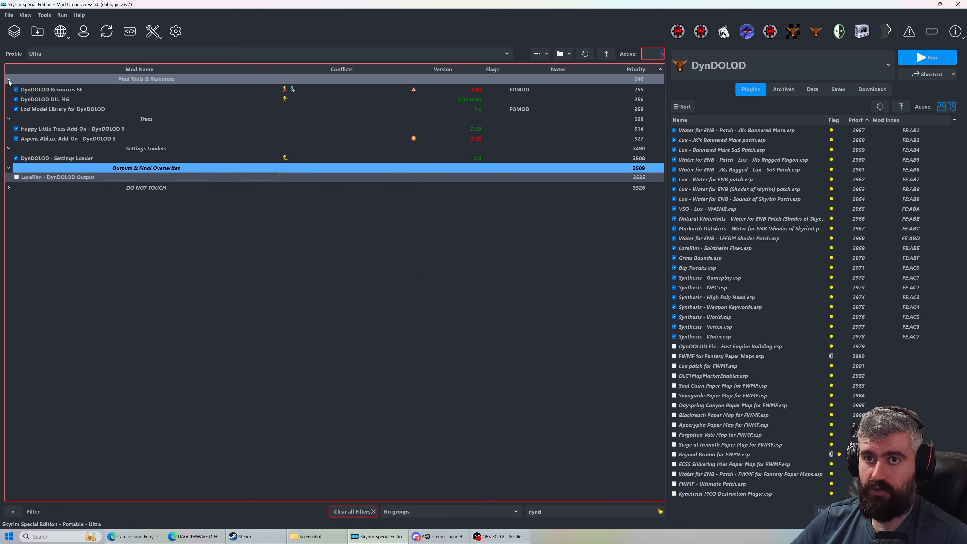
Collapse the Trees and Settings Loaders groups and disable the DynDOLOD DLL NG mod
left_click(9, 119)
left_click(8, 128)
left_click(19, 99)
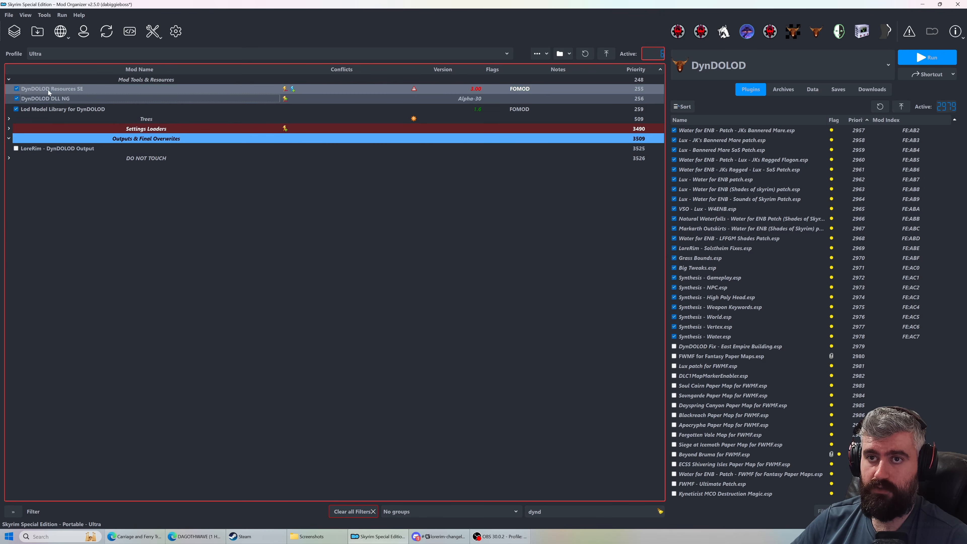
left_click(16, 99)
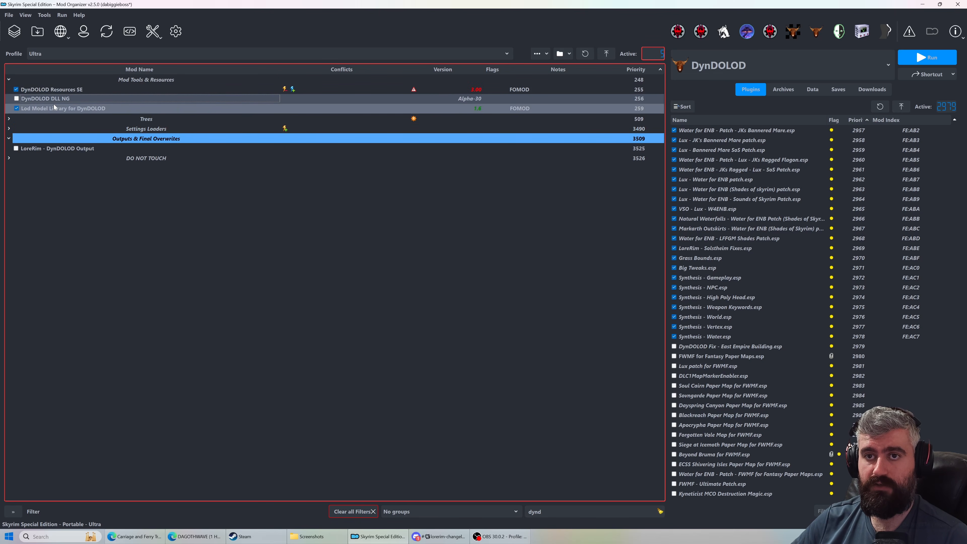
left_click(54, 108)
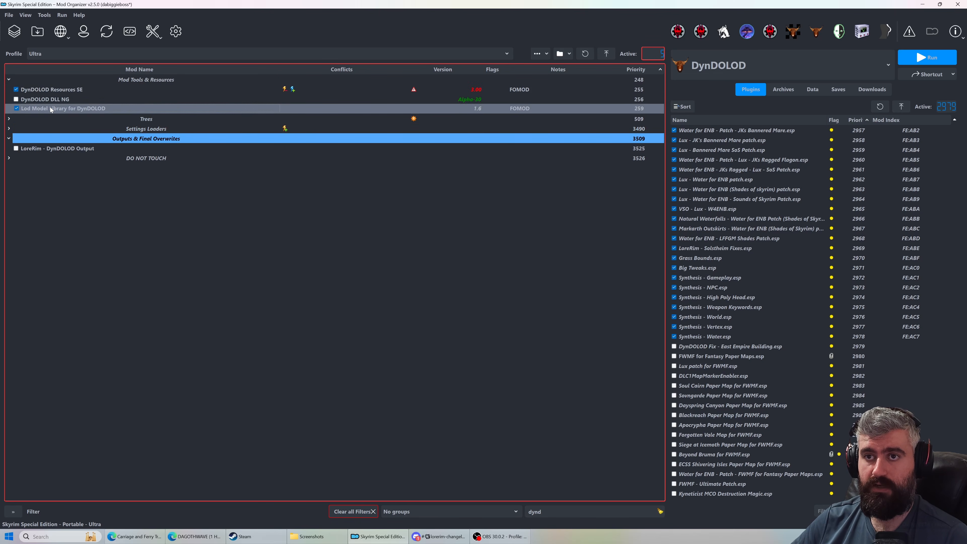
left_click(17, 139)
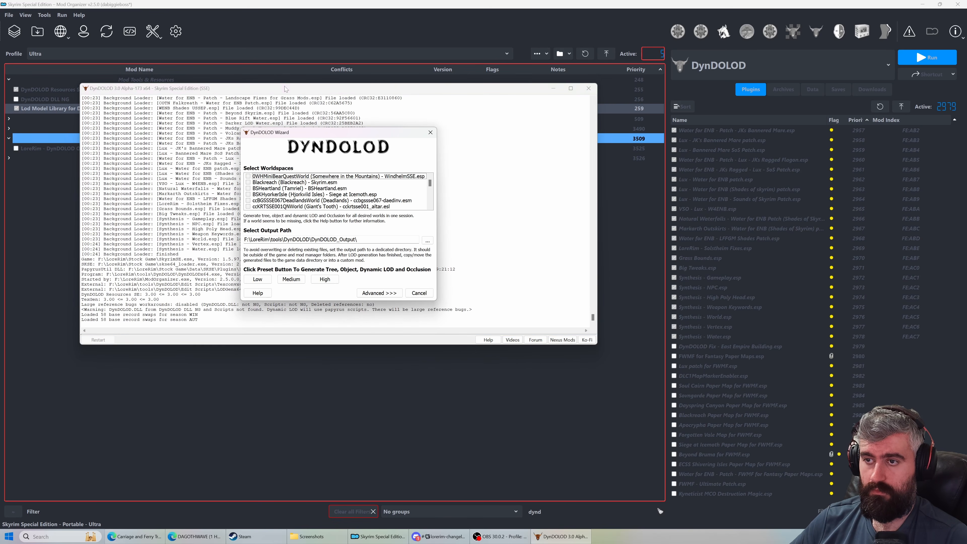
In DynDOLOD, switch the wizard to its advanced options and go through the worldspace list and the mesh and reference rules
left_click(383, 293)
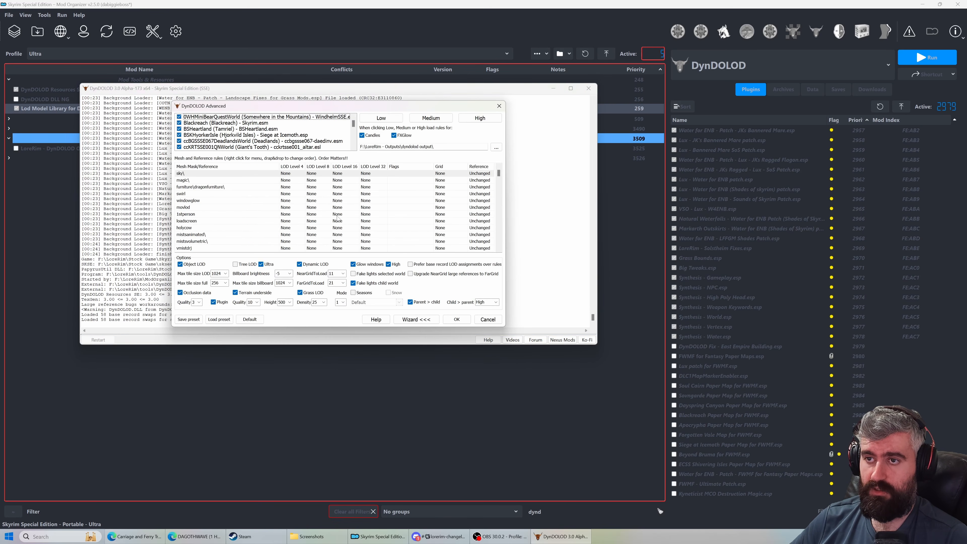
left_click(354, 131)
left_click_drag(352, 130, 354, 141)
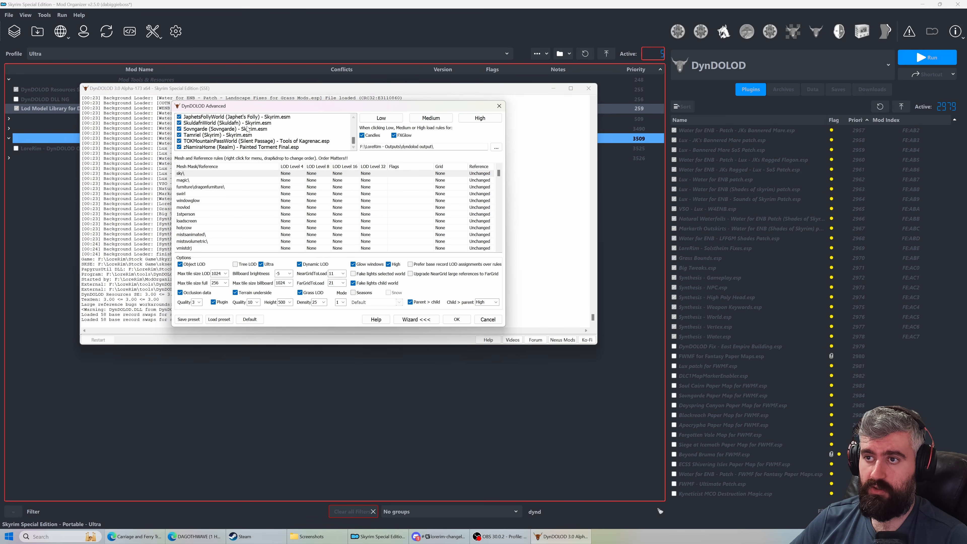
right_click(251, 130)
left_click_drag(262, 109, 261, 123)
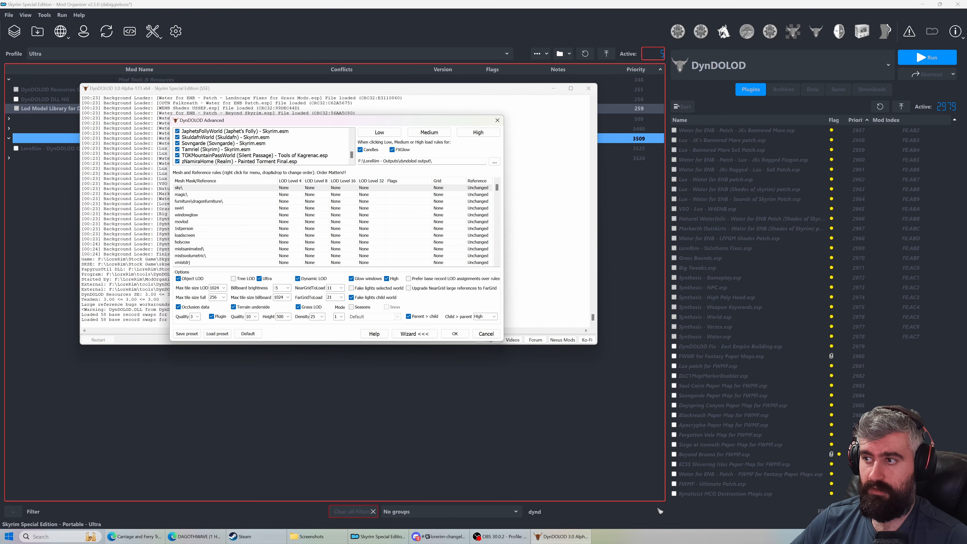
left_click_drag(497, 187, 497, 262)
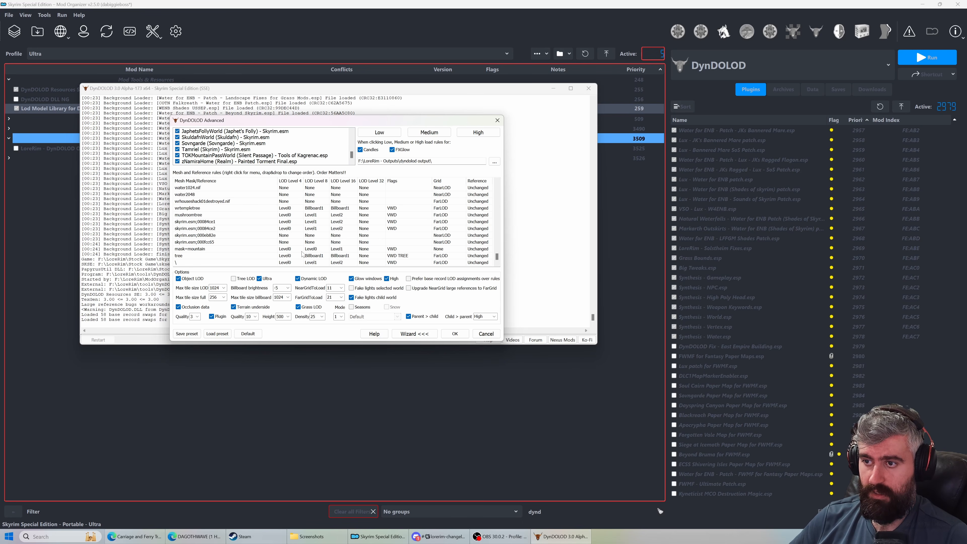
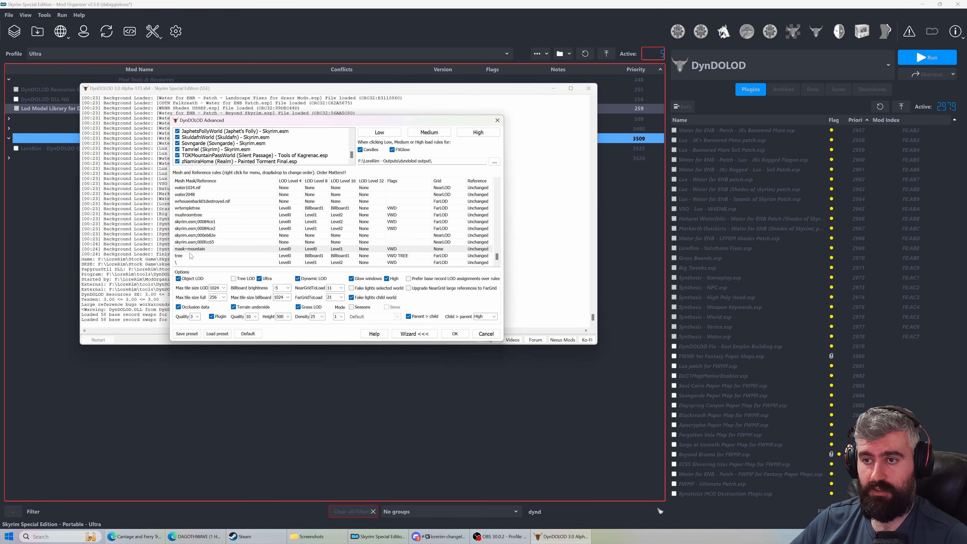
Open the mask=mountain mesh rule for editing and examine its mesh mask and flags
right_click(191, 256)
left_click(184, 256)
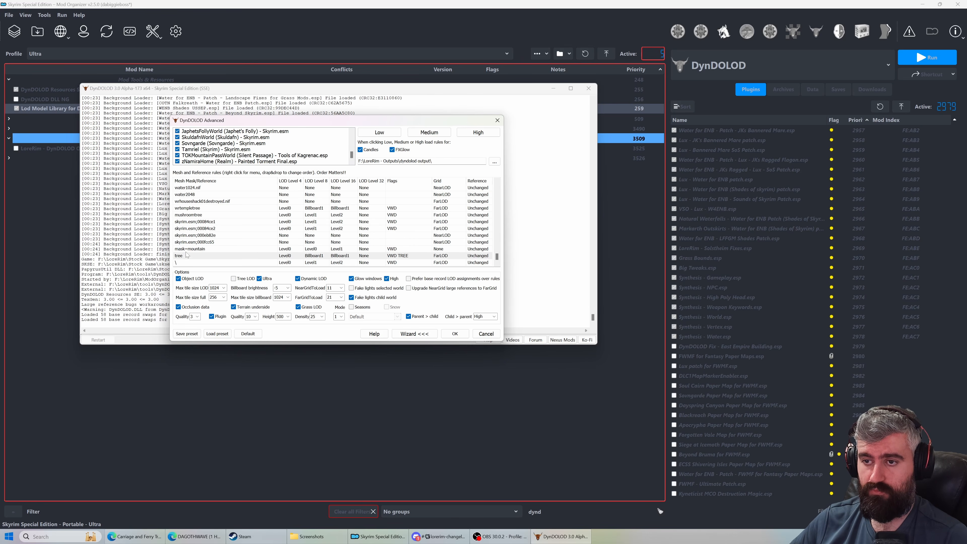
right_click(193, 258)
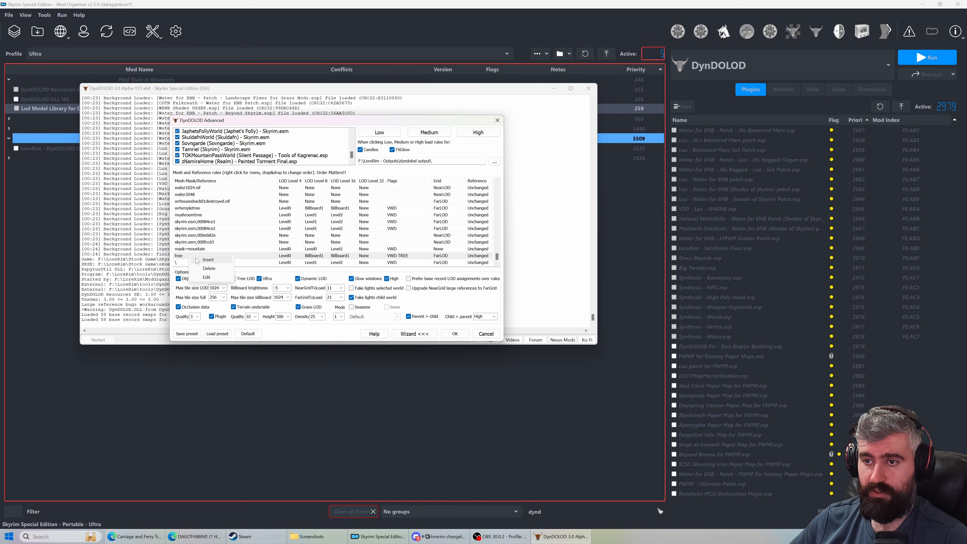
double_click(197, 250)
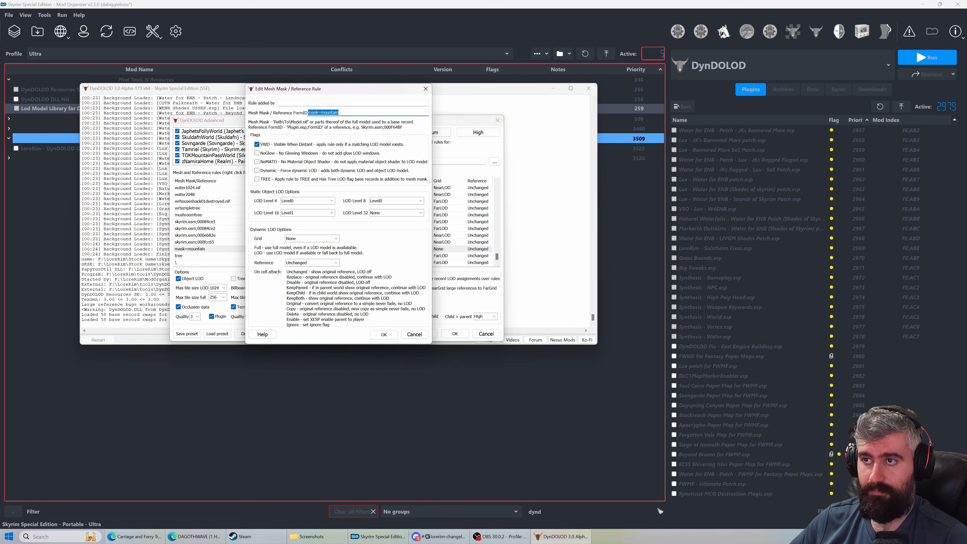
left_click(310, 112)
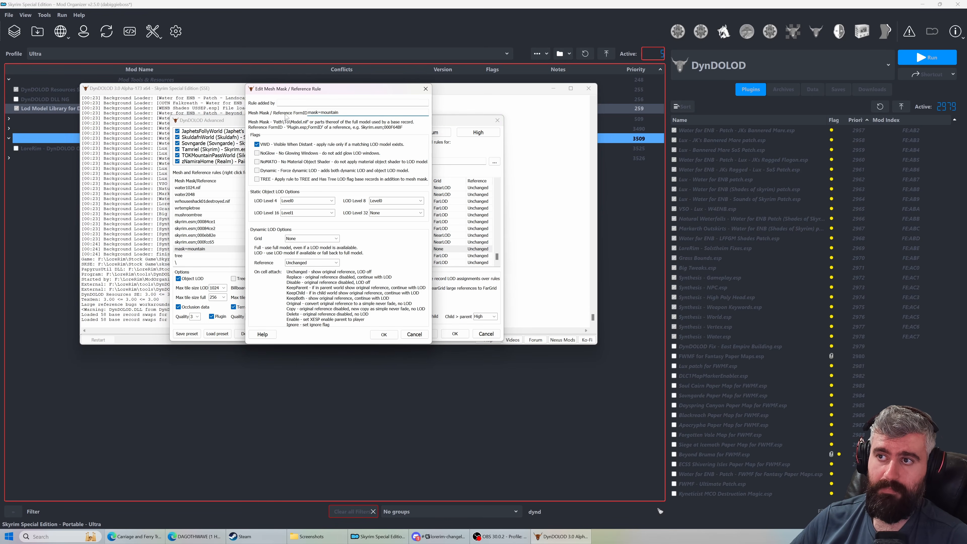
double_click(335, 112)
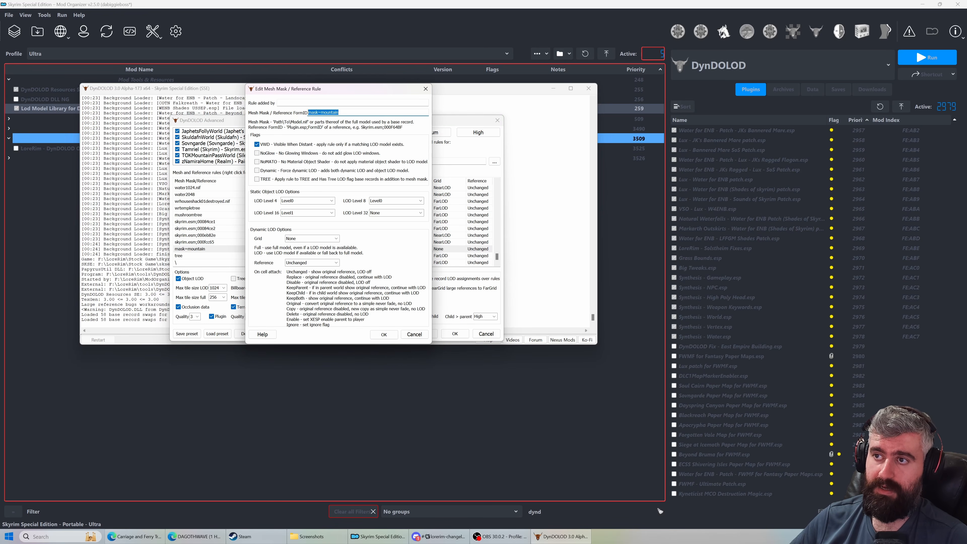
left_click(335, 112)
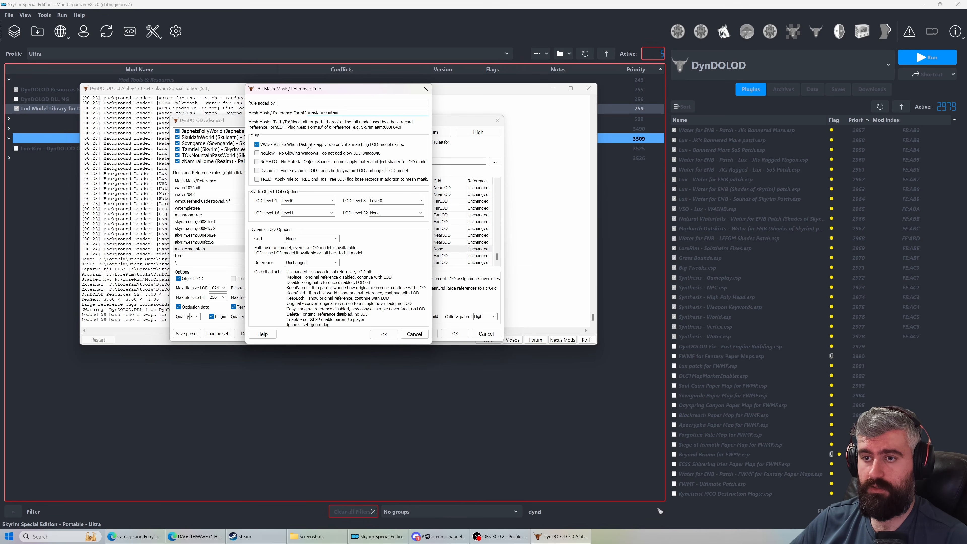
left_click_drag(310, 90, 361, 91)
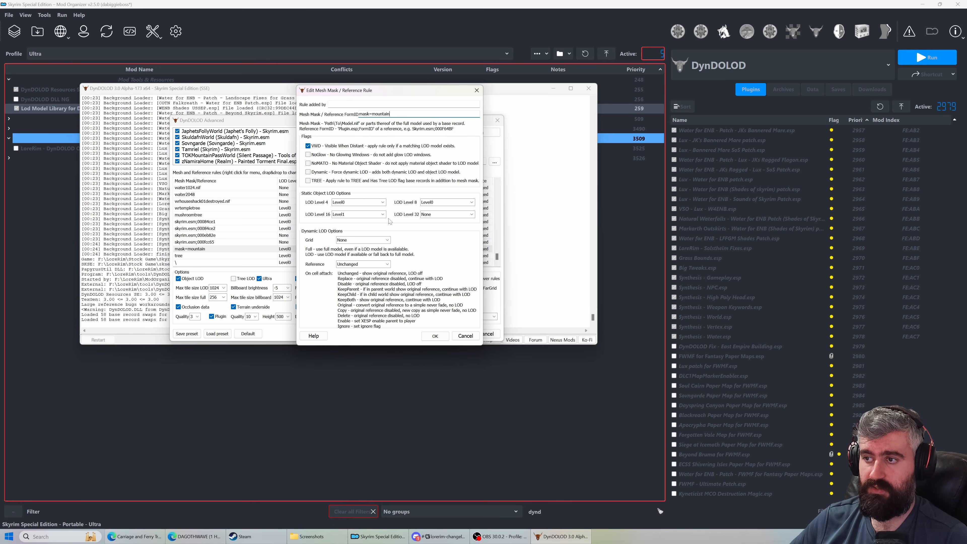
Review the LOD Level 32 choices of the mask=mountain rule and close it without changes
left_click(432, 217)
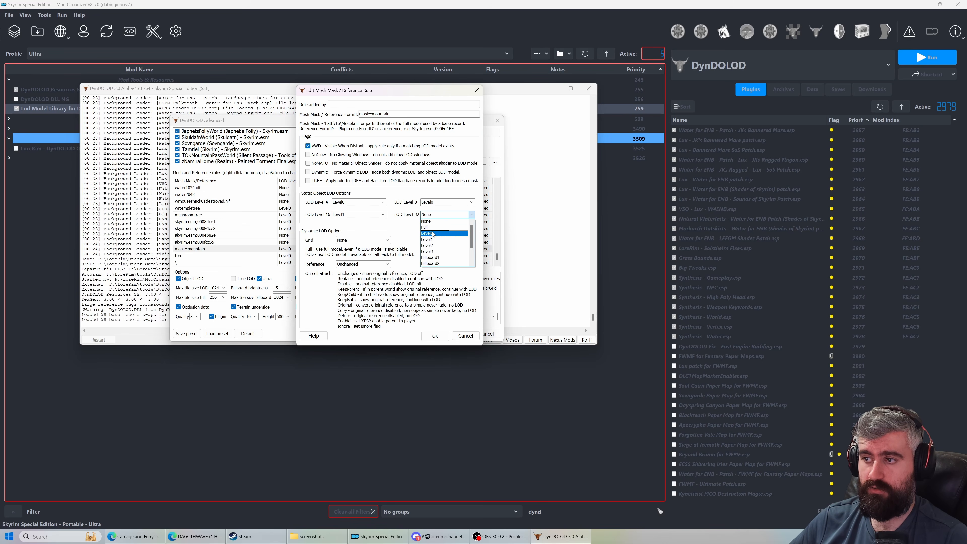
left_click(403, 224)
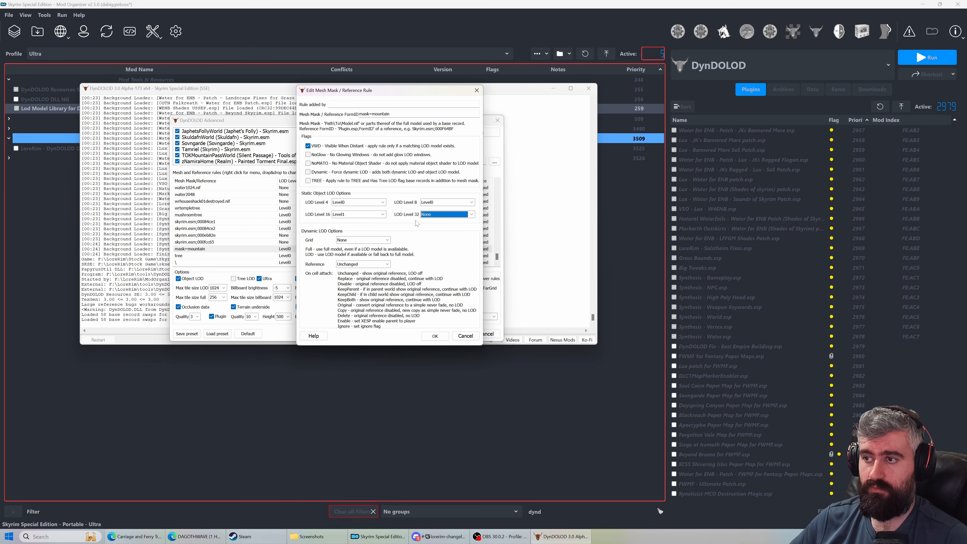
left_click(434, 216)
left_click(413, 227)
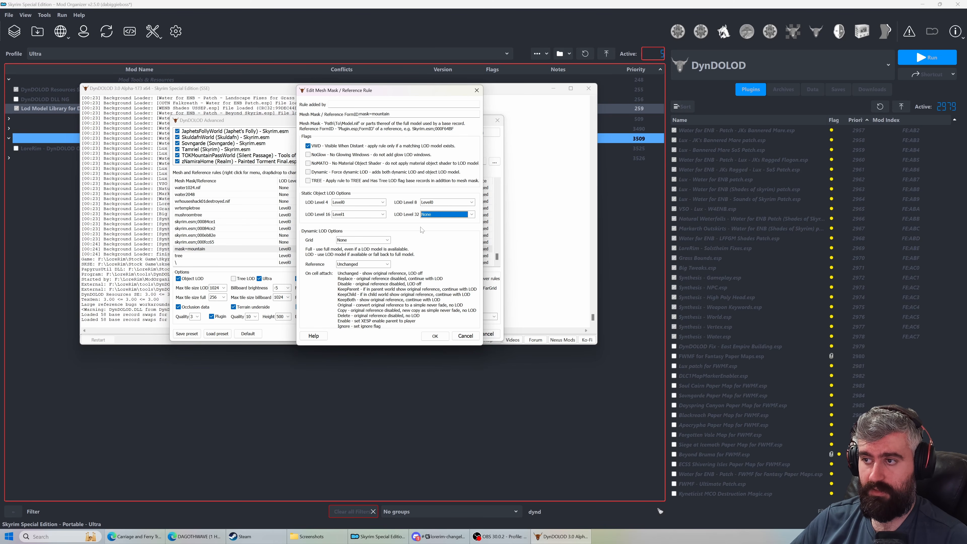
left_click(465, 336)
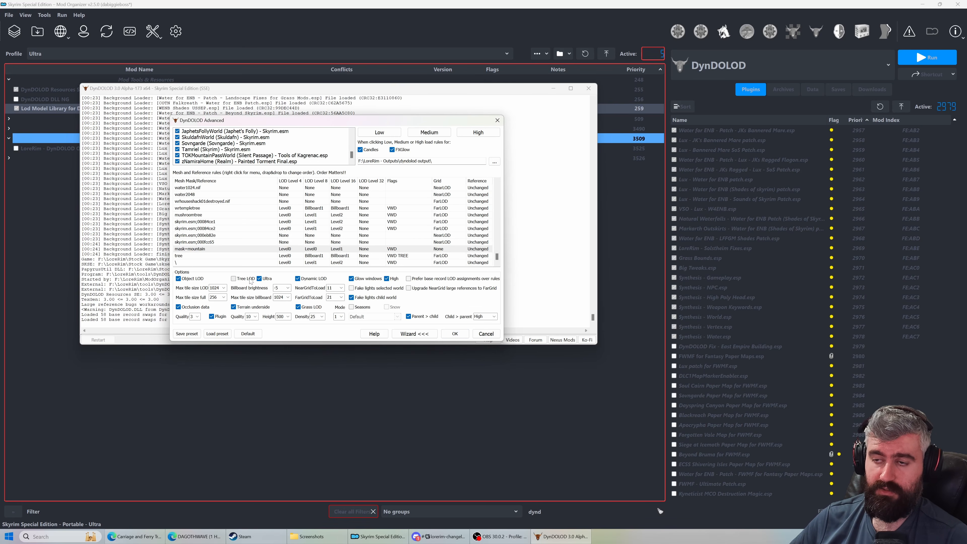
Check the Tree LOD option's description and switch its Ultra setting off and back on
mouse_move(251, 281)
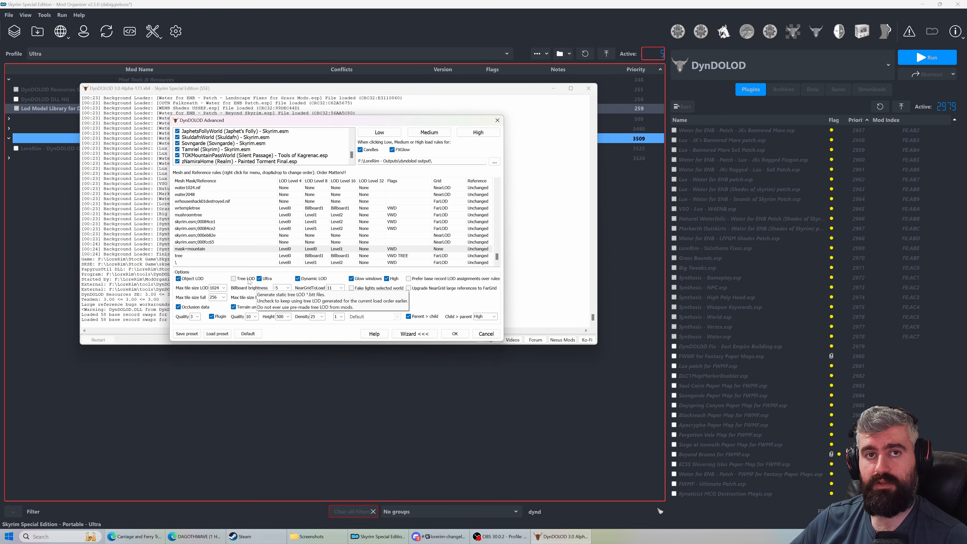
left_click(260, 280)
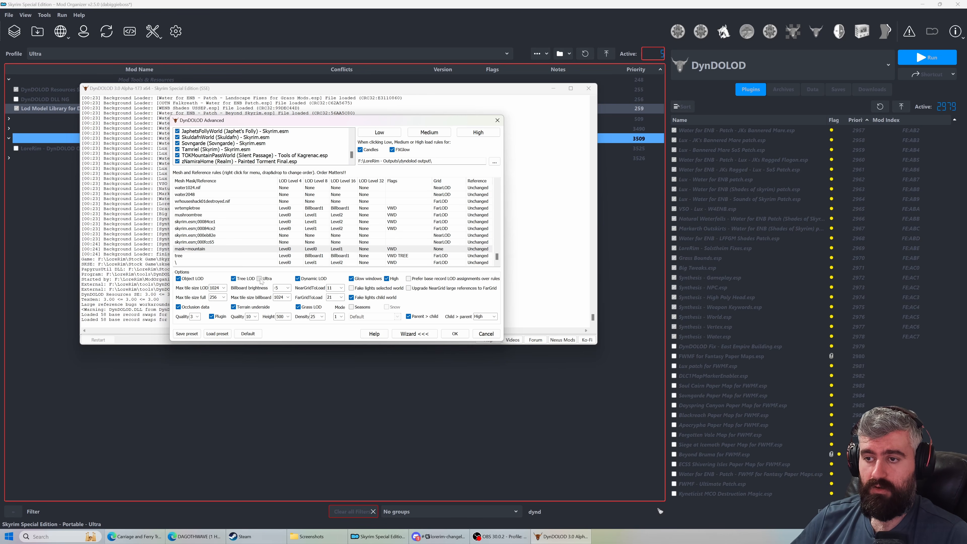
left_click(260, 280)
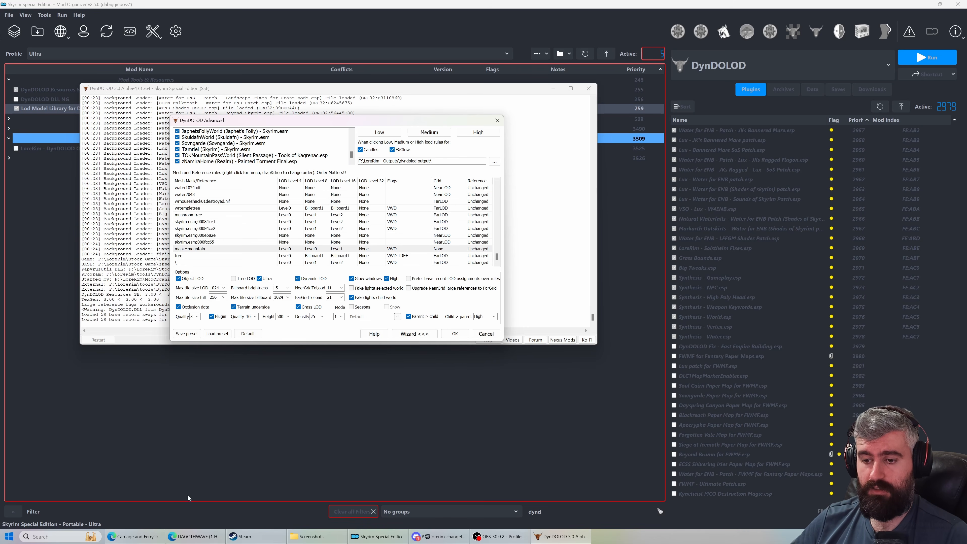
Switch to the Nexus Mods page in the browser, search for "ulvenwald 3d" and open Ulvenwald - 3d Lod Resources - Alpha - WIP
left_click(152, 538)
key("super+Up")
left_click(563, 38)
type("tulven")
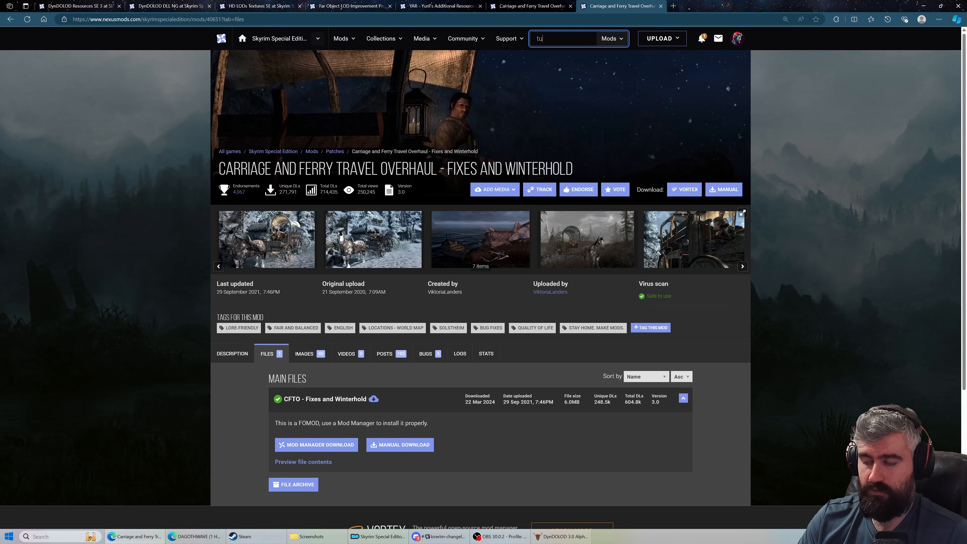
key("BackSpace")
key("BackSpace")
key("BackSpace")
key("BackSpace")
key("BackSpace")
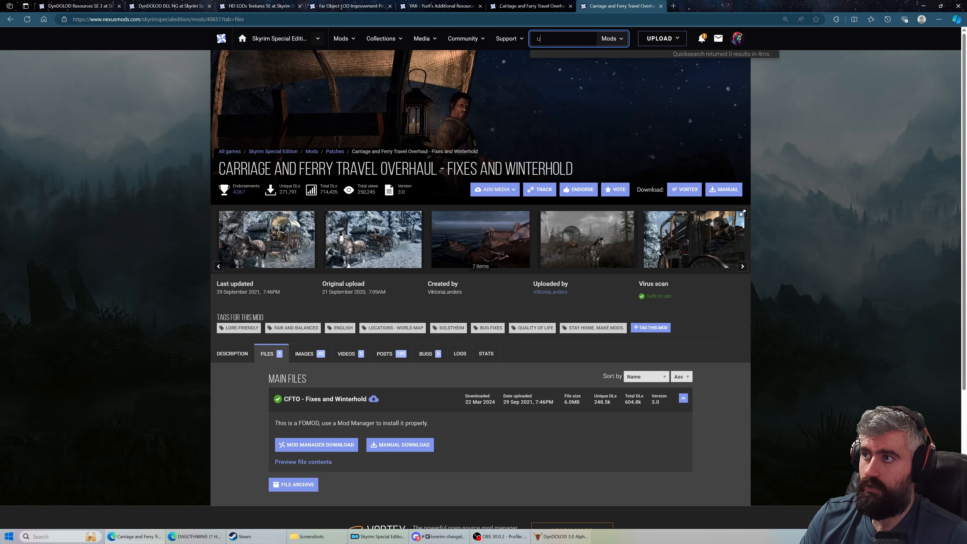
type("ulvenwalk")
type(" 3d")
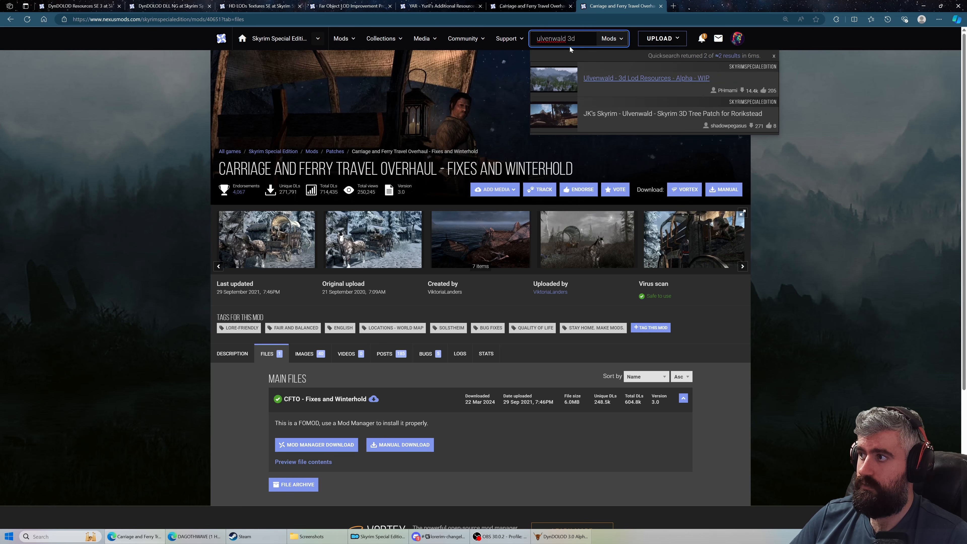
left_click(624, 77)
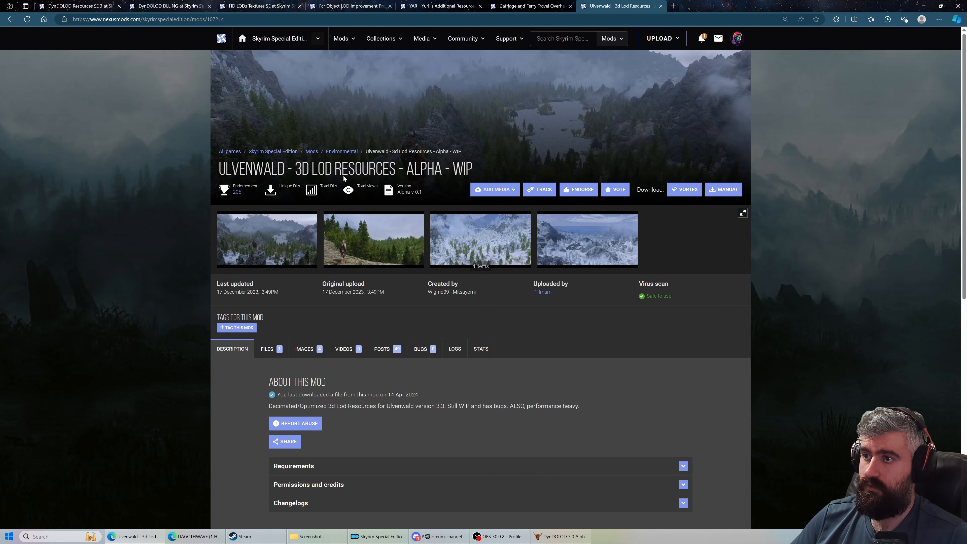
Highlight the title of the Ulvenwald 3D LOD mod page, clear the selection and return to the DynDOLOD window
left_click_drag(253, 169, 448, 167)
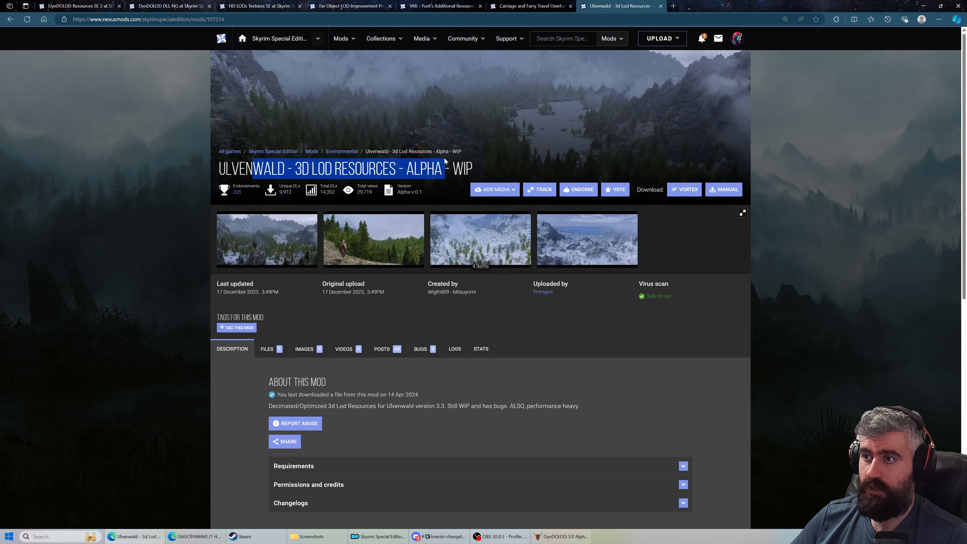
left_click_drag(226, 170, 467, 170)
left_click(136, 284)
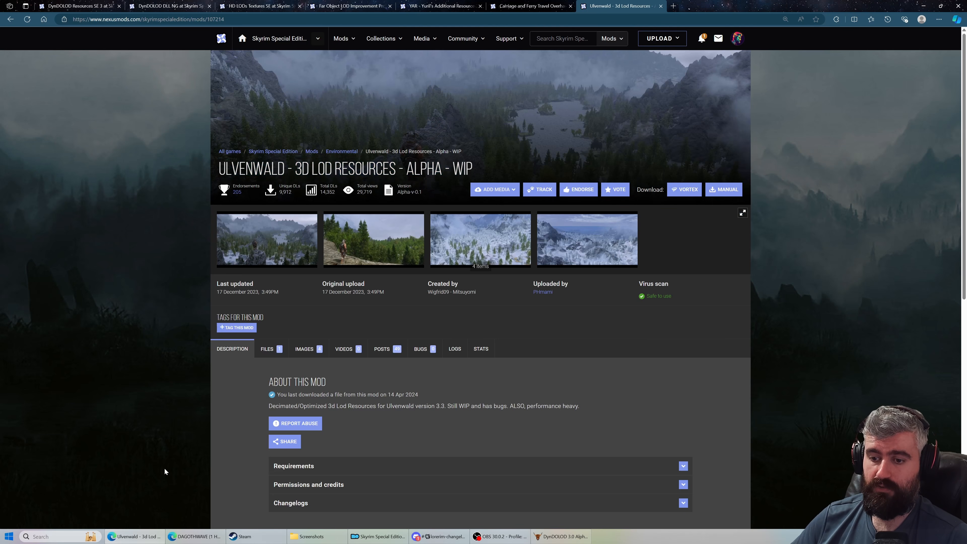
left_click(143, 536)
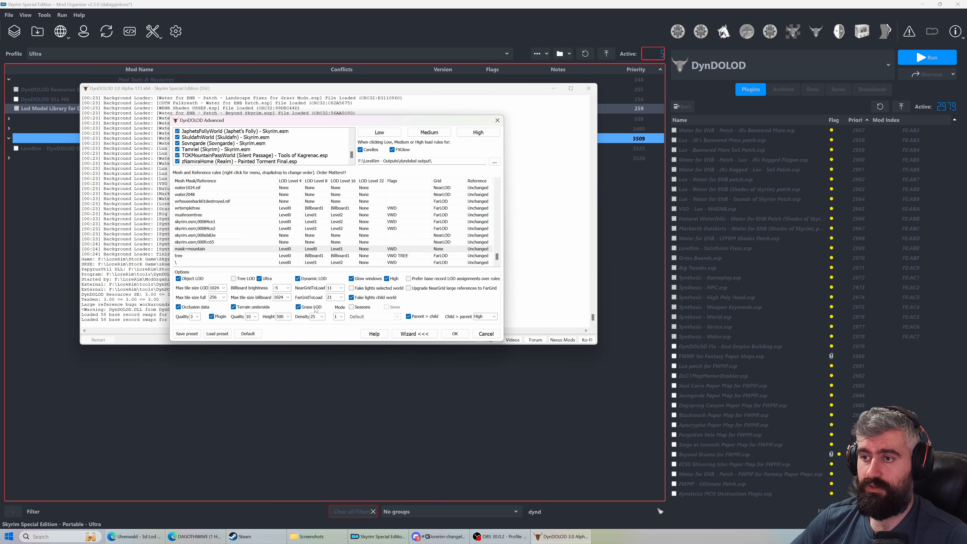
Enable the upgrade of NearGrid large references to FarGrid
left_click(348, 262)
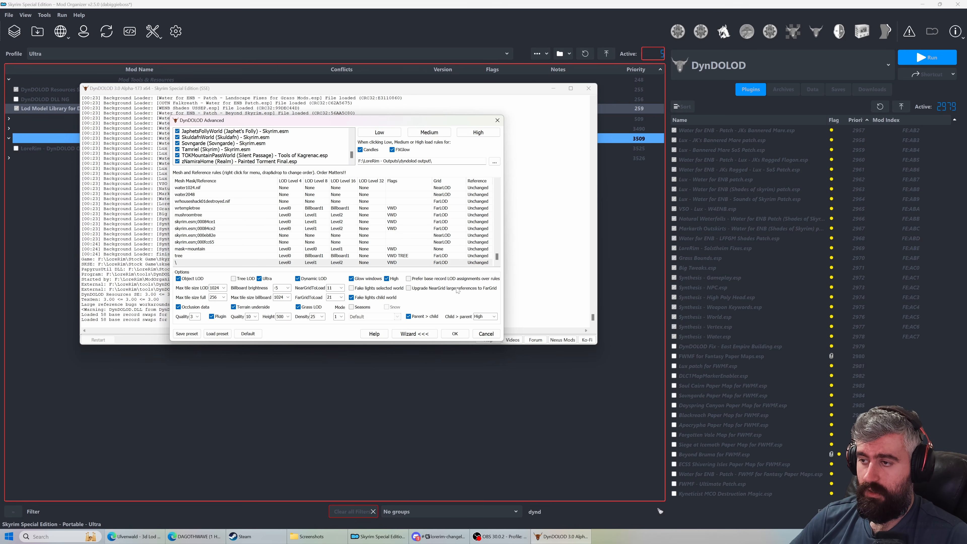
mouse_move(458, 290)
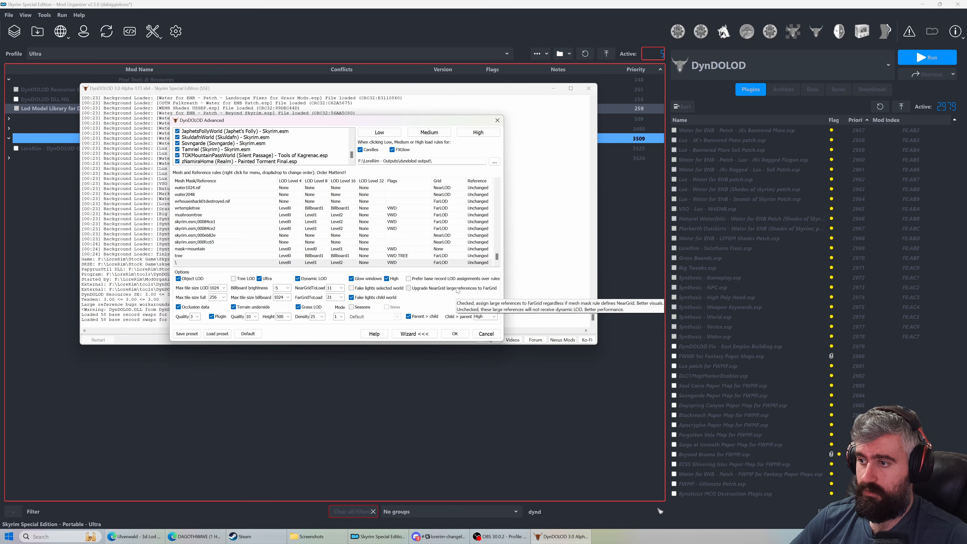
left_click(434, 291)
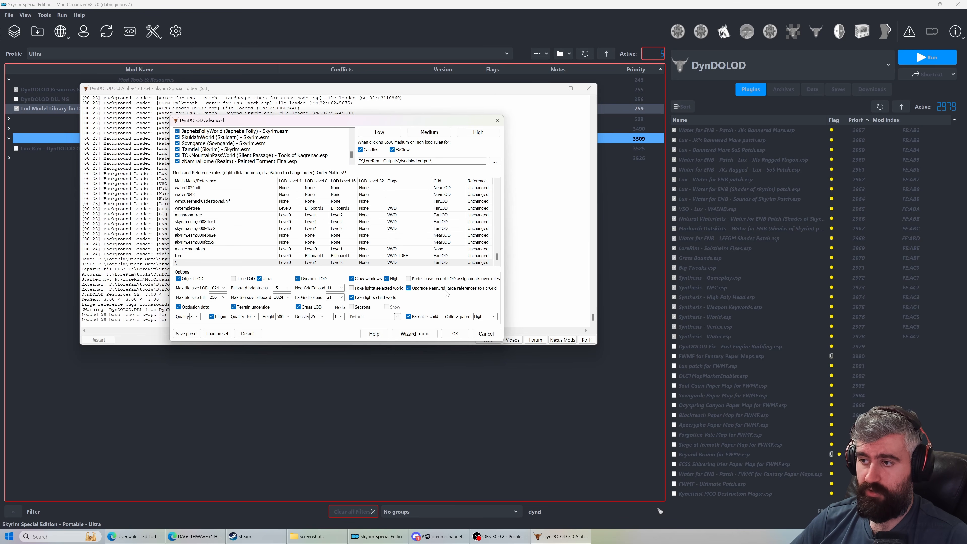
mouse_move(447, 293)
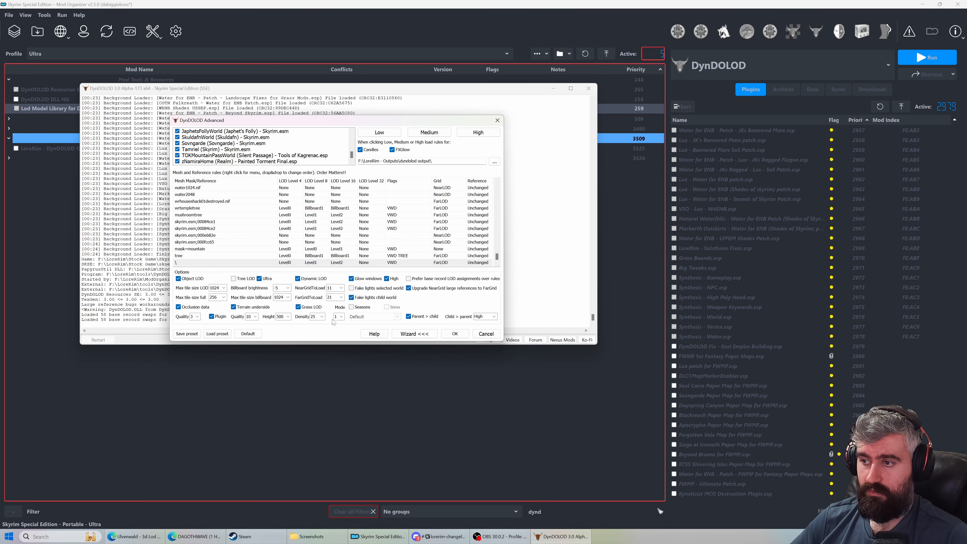
Review the Child > parent, occlusion quality and maximum LOD tile size choices, keeping the LOD tile size at 1024
left_click(496, 317)
left_click(496, 316)
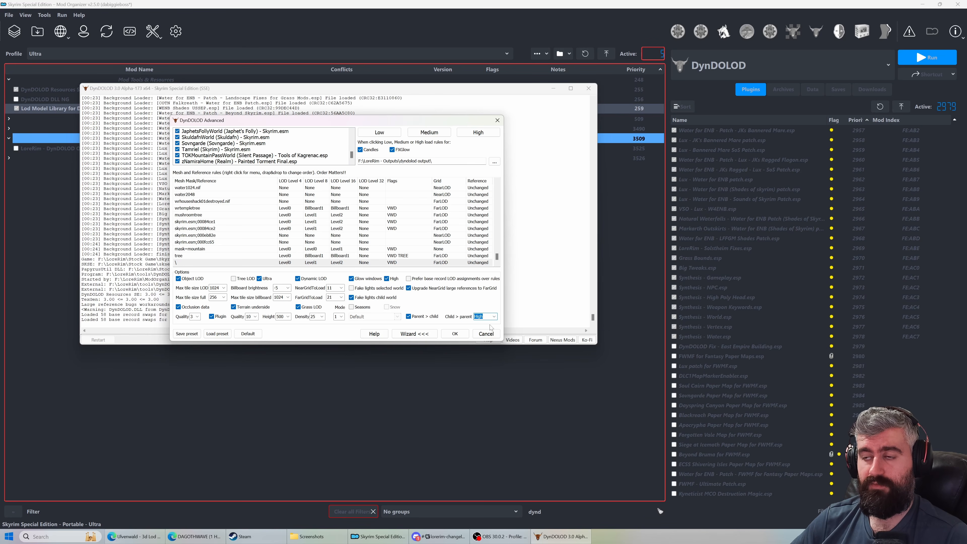
left_click(483, 317)
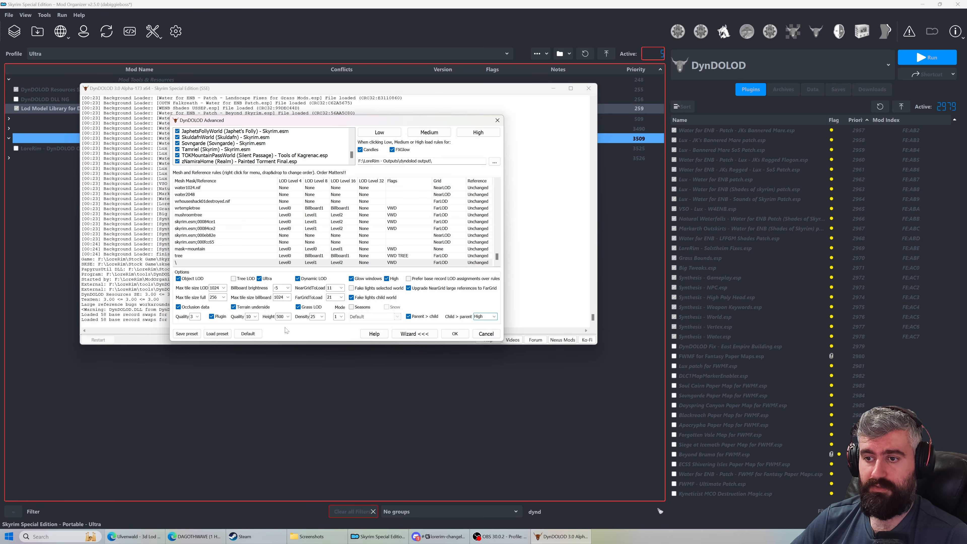
left_click(198, 317)
left_click(197, 317)
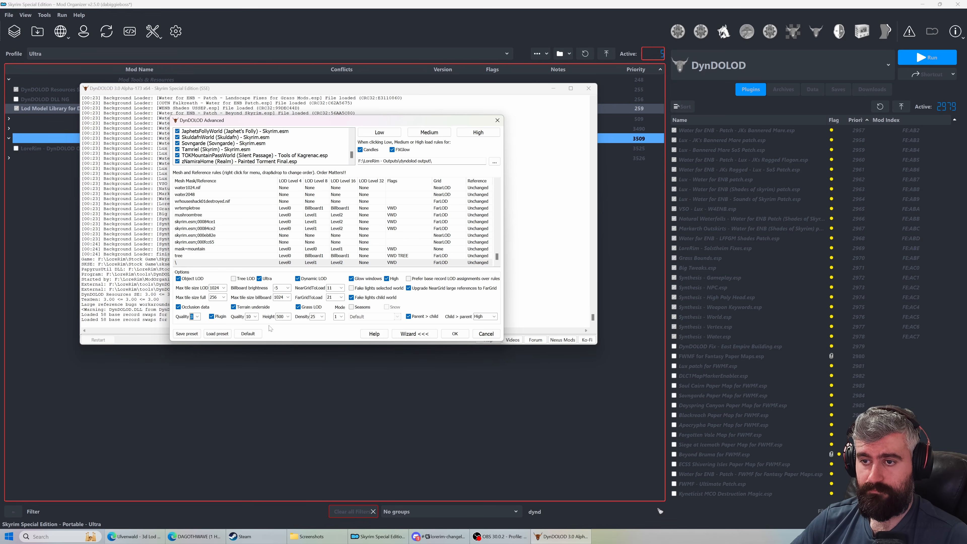
left_click(223, 289)
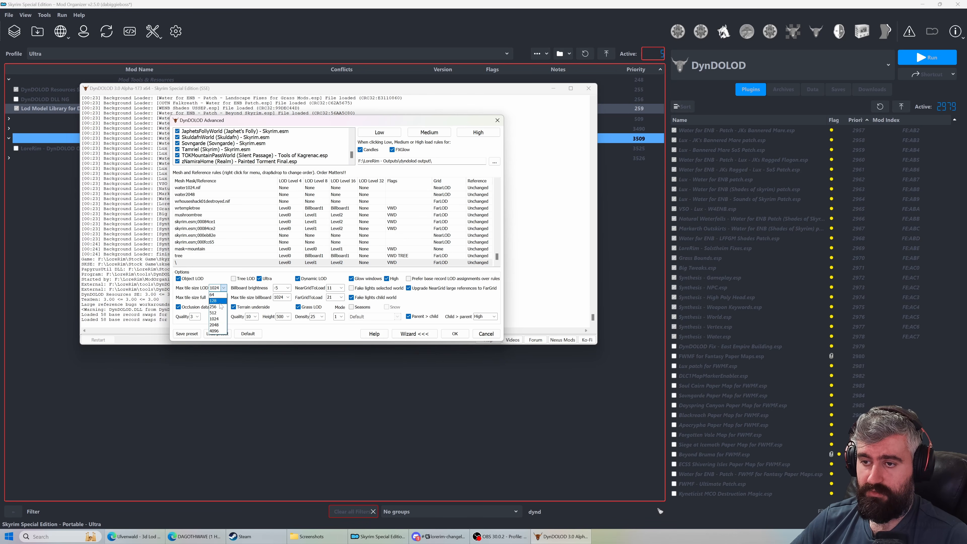
left_click(215, 319)
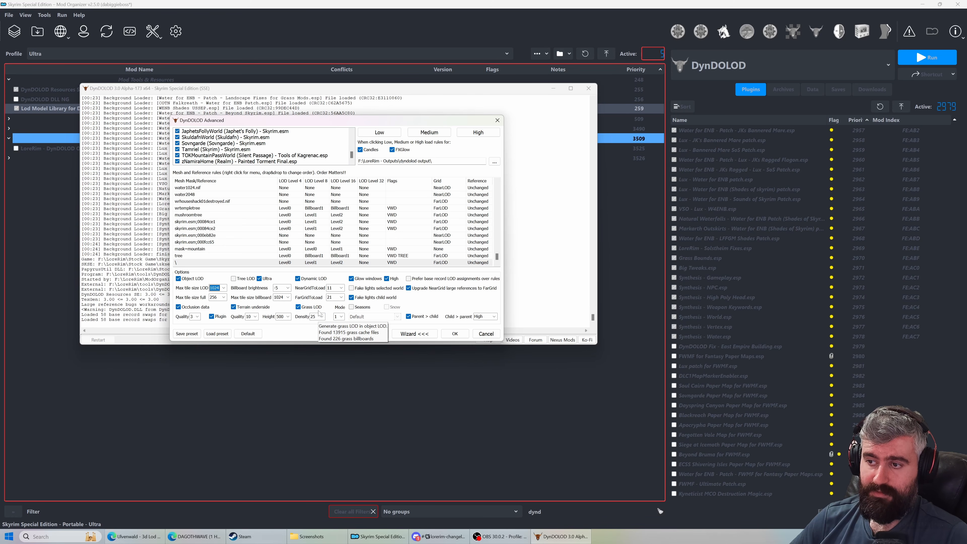
Open the grass LOD density choices and reselect 25
left_click(322, 316)
left_click(322, 316)
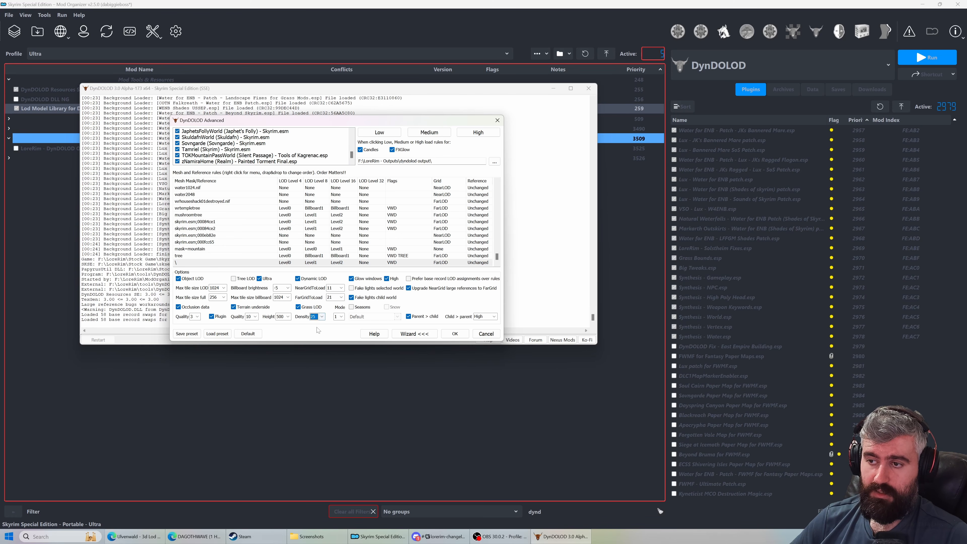
left_click(314, 317)
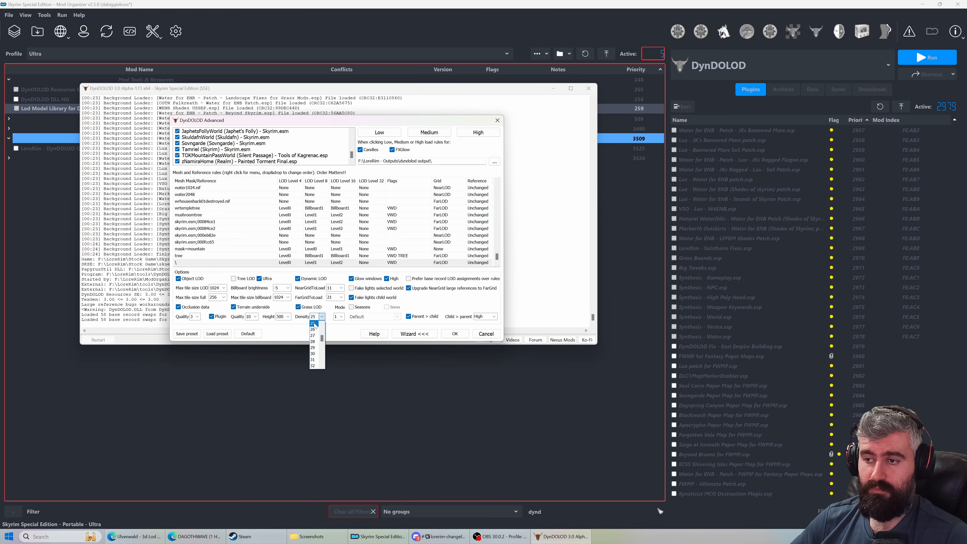
scroll(315, 332, "up", 1)
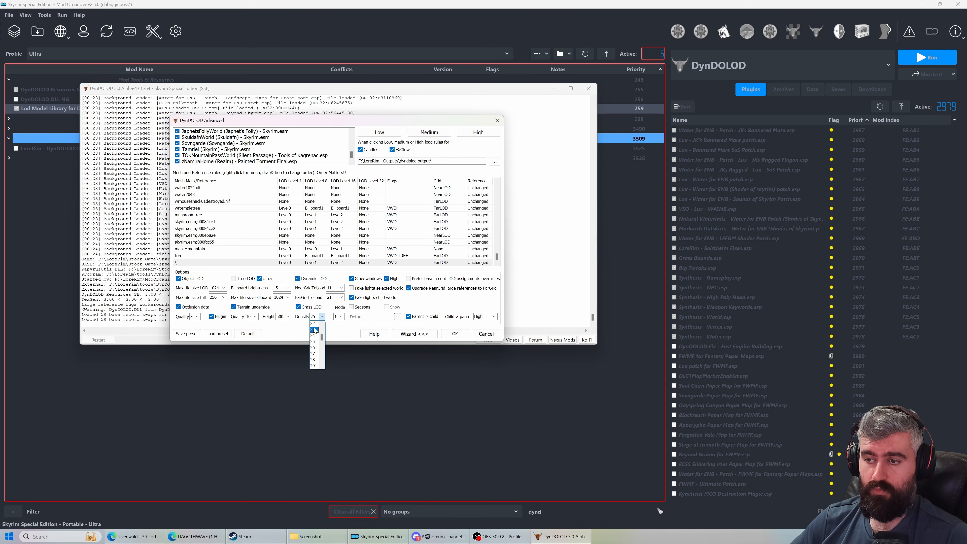
left_click(315, 342)
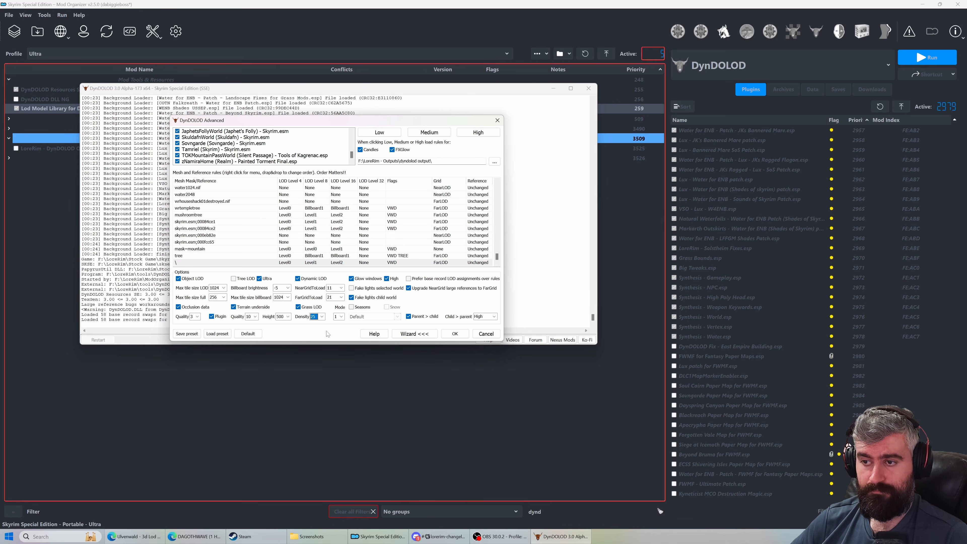
Go through the grass LOD density values above and below 25, then choose 25 again
left_click(323, 317)
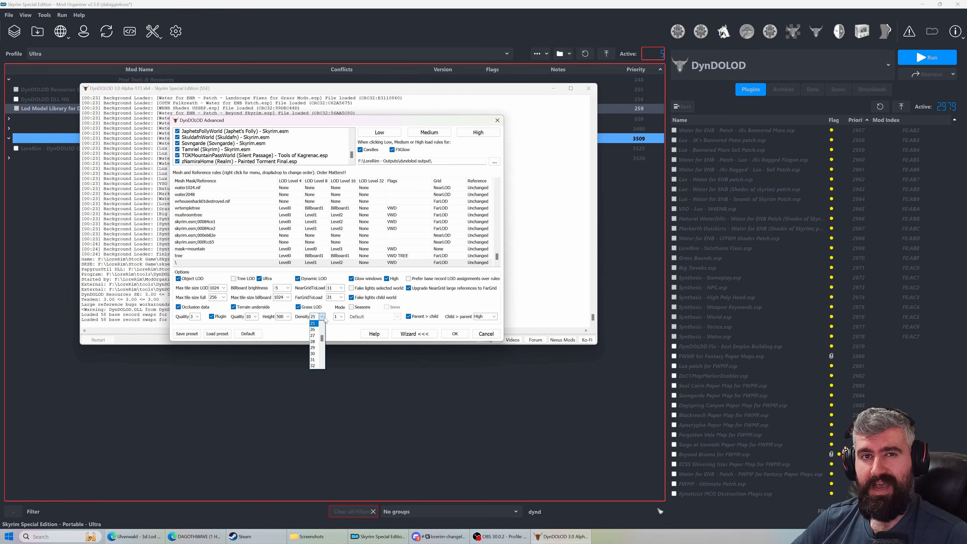
scroll(322, 328, "up", 1)
scroll(322, 328, "up", 2)
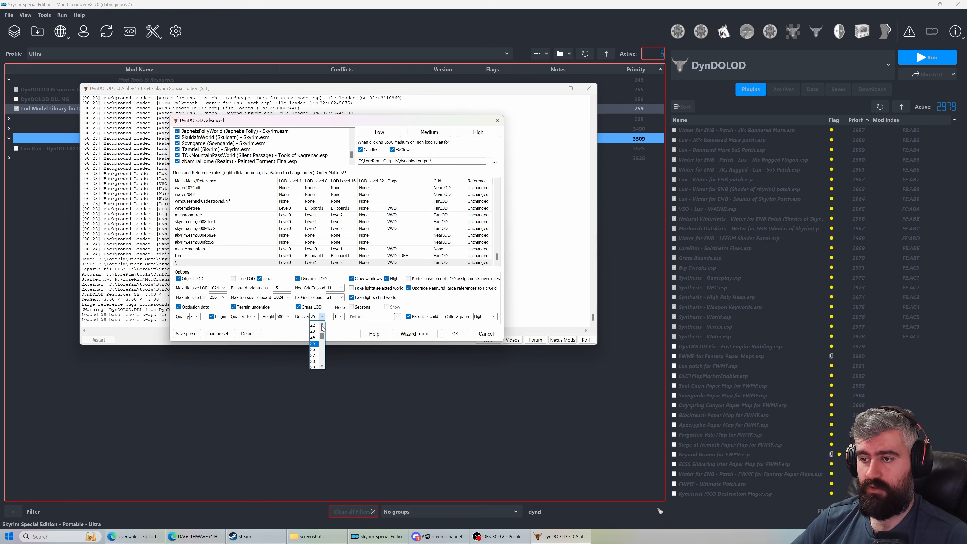
scroll(319, 330, "down", 4)
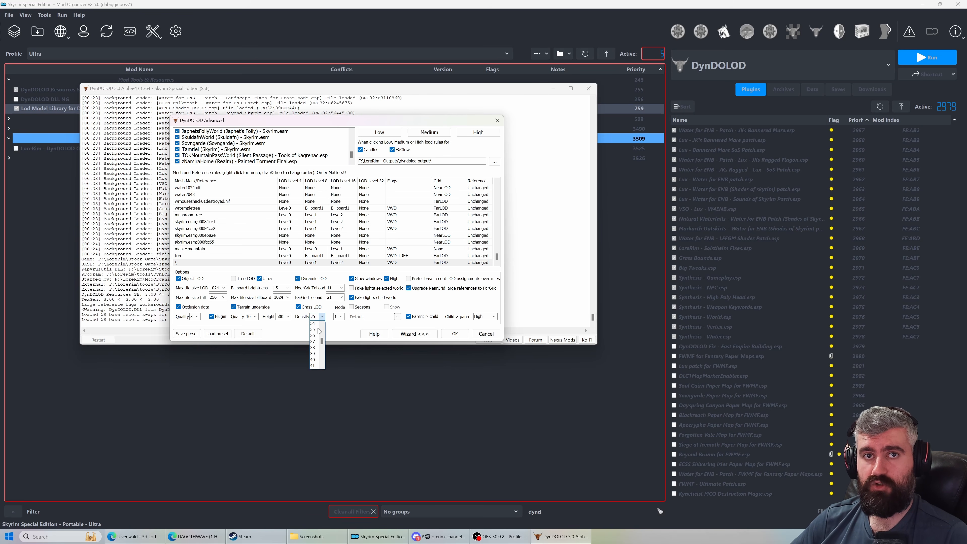
scroll(316, 338, "up", 1)
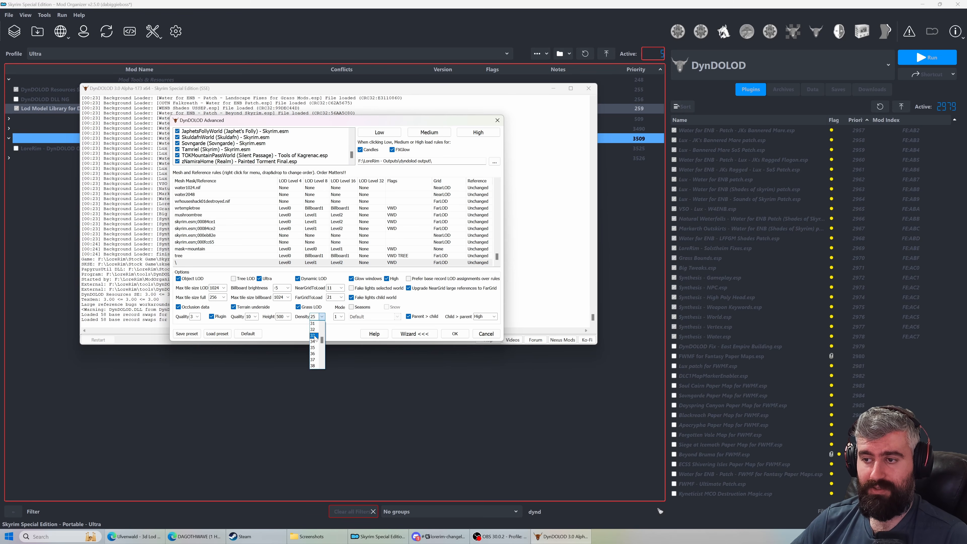
scroll(315, 344, "up", 1)
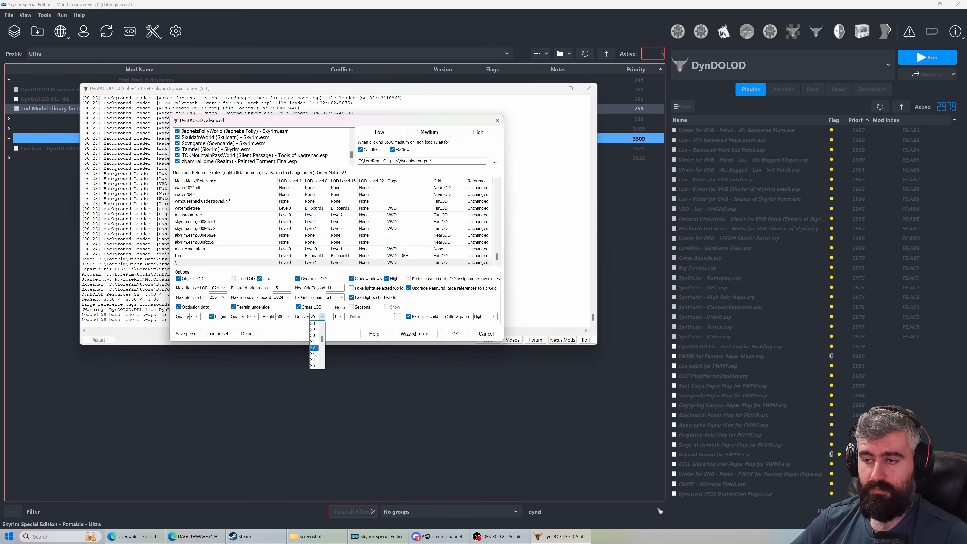
scroll(315, 353, "down", 1)
scroll(314, 351, "up", 3)
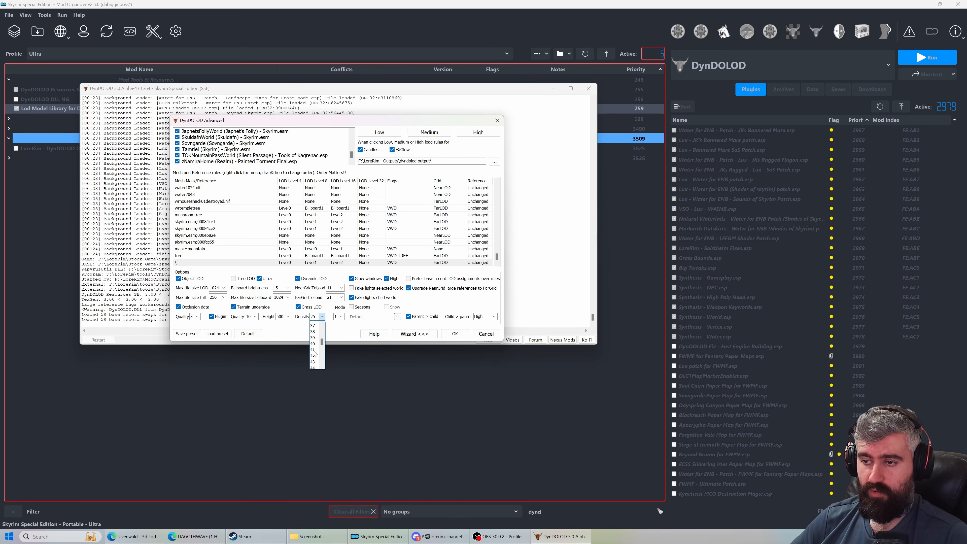
left_click(312, 342)
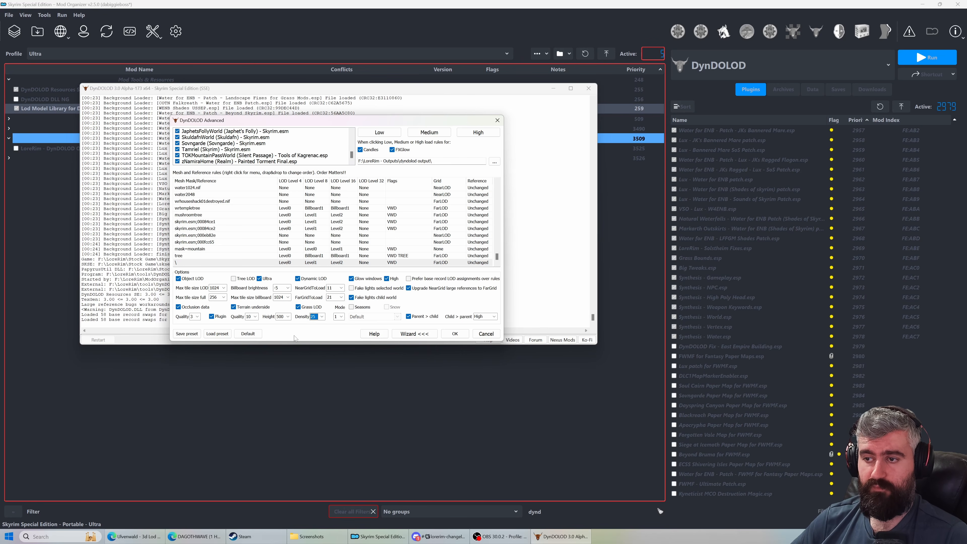
Examine the grass LOD density values between 10 and 20 and close the list without choosing one
left_click(321, 317)
scroll(315, 338, "up", 2)
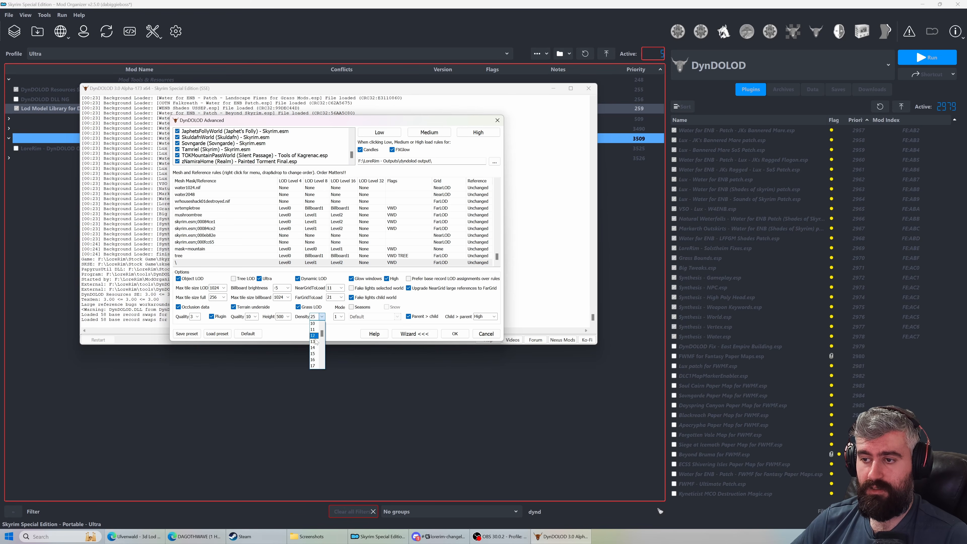
scroll(315, 347, "up", 1)
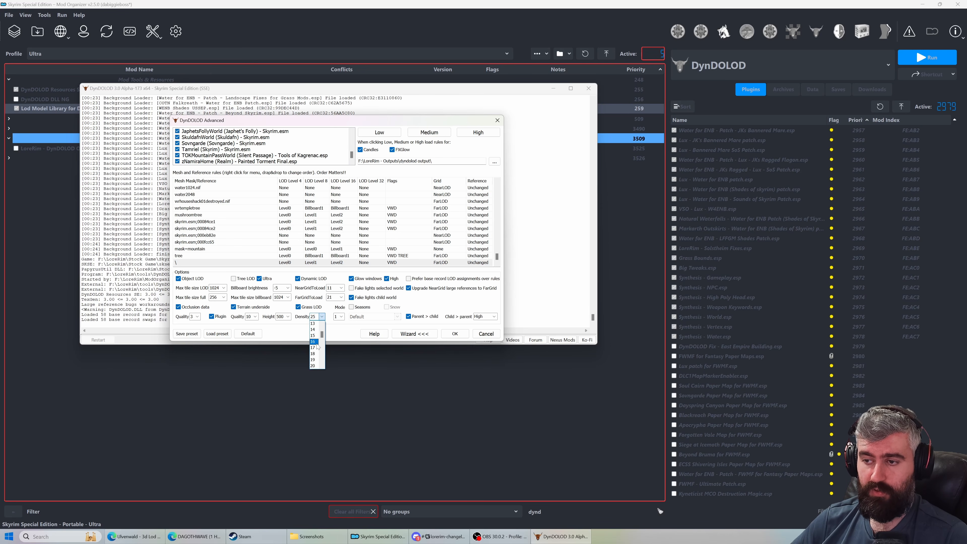
left_click(297, 335)
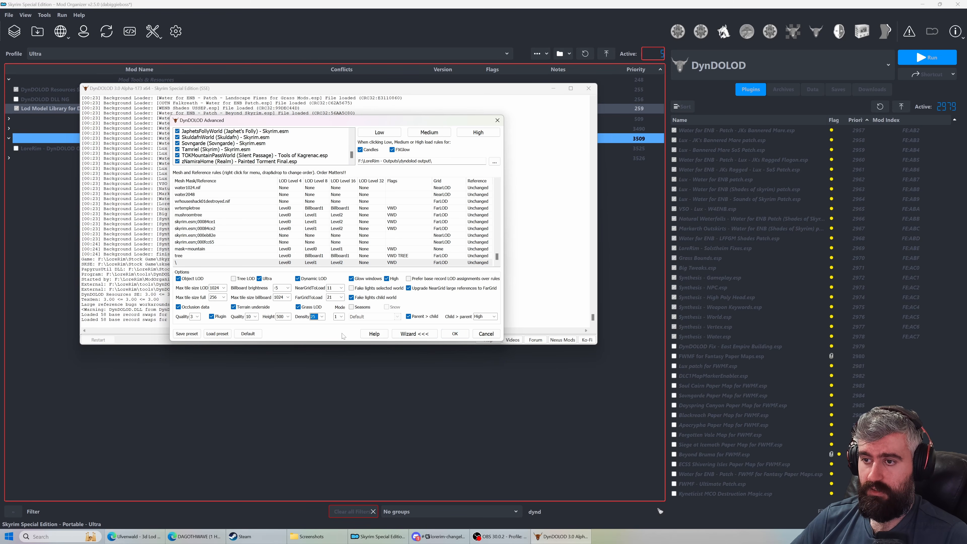
Save the advanced options as a preset and cancel the DynDOLOD Advanced dialog
left_click(186, 334)
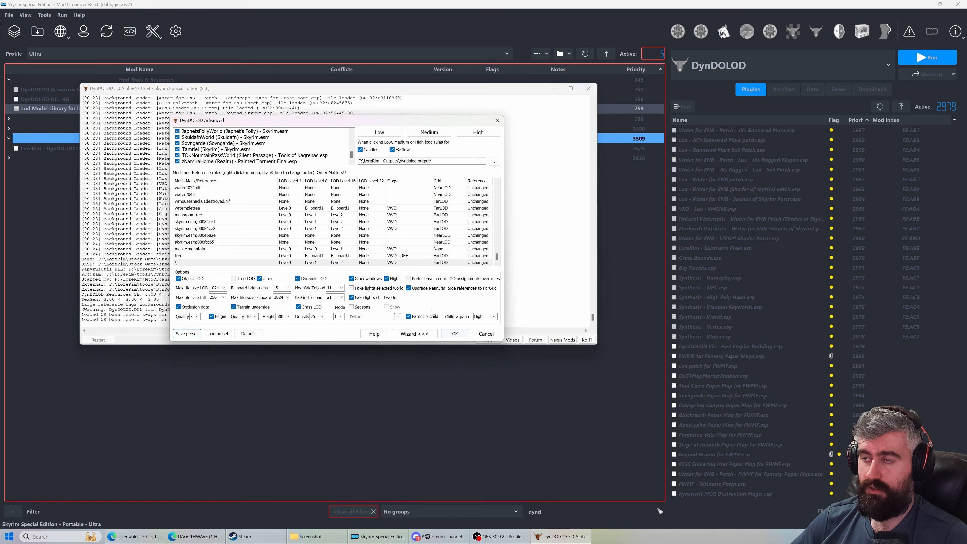
left_click(486, 334)
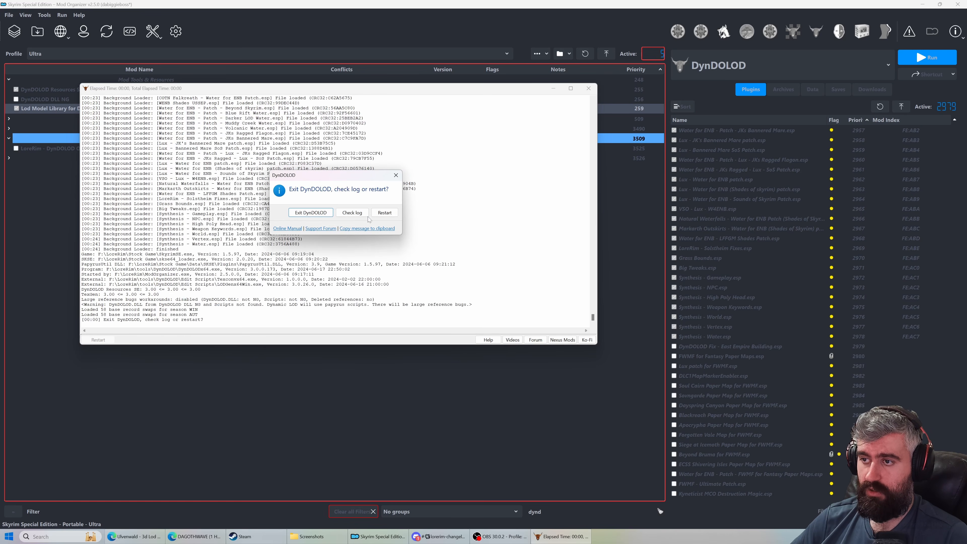
Exit DynDOLOD and, with LoreRim - DynDOLOD Output enabled, move DynDOLOD.esp and Occlusion.esp above DynDOLOD Fix - East Empire Building.esp
left_click(311, 213)
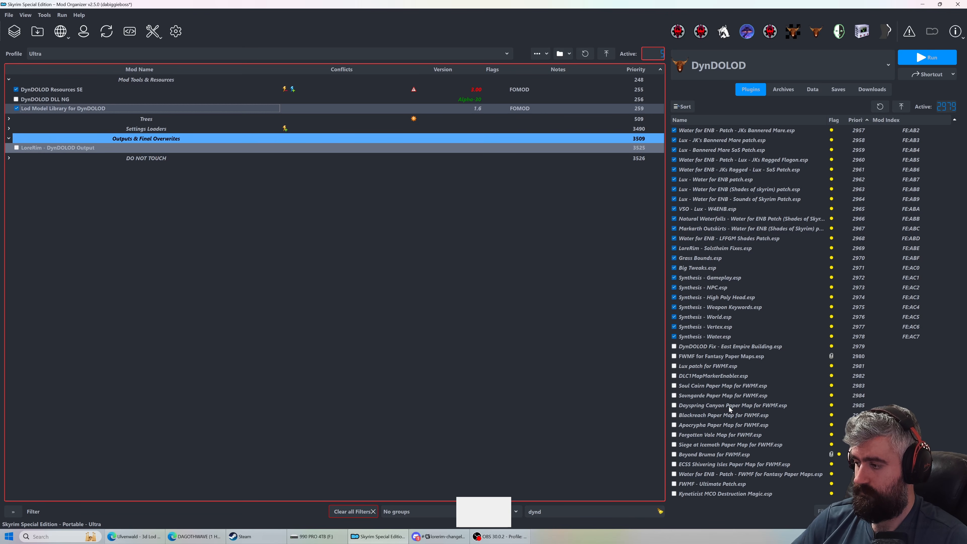
left_click_drag(710, 486, 725, 318)
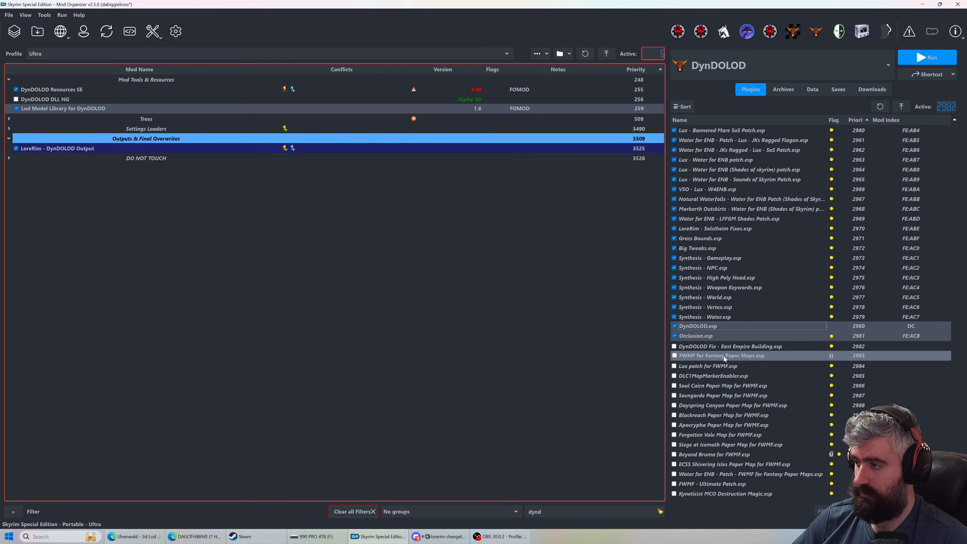
Try to enable the plugins from DynDOLOD Fix - East Empire Building.esp through Kyneticist MCO Destruction Magic.esp, then clear the selection
left_click(724, 350)
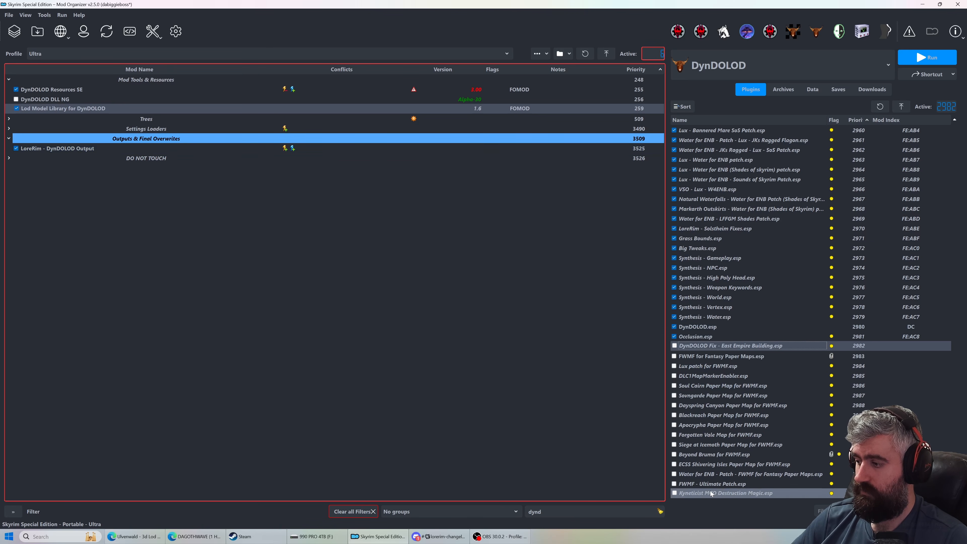
left_click(711, 492, "shift")
right_click(711, 491)
left_click(720, 357)
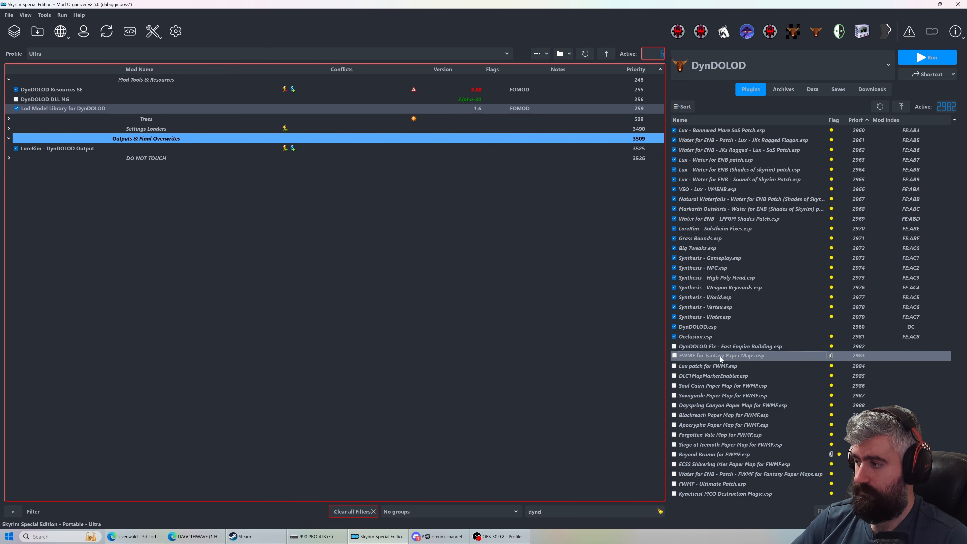
left_click(702, 338)
left_click(322, 239)
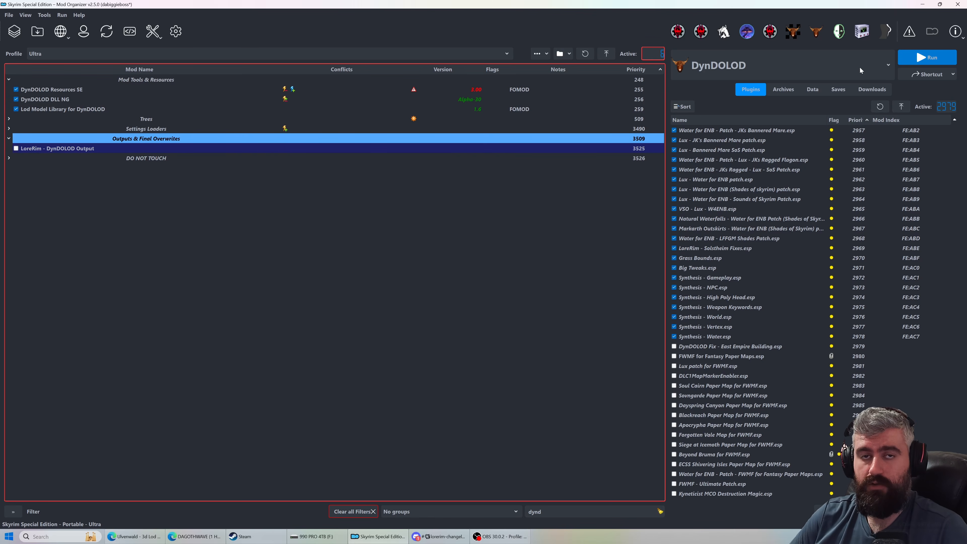
Launch DynDOLOD again, open its advanced options and check the worldspaces, LOD options and the final mesh and reference rules
left_click(922, 58)
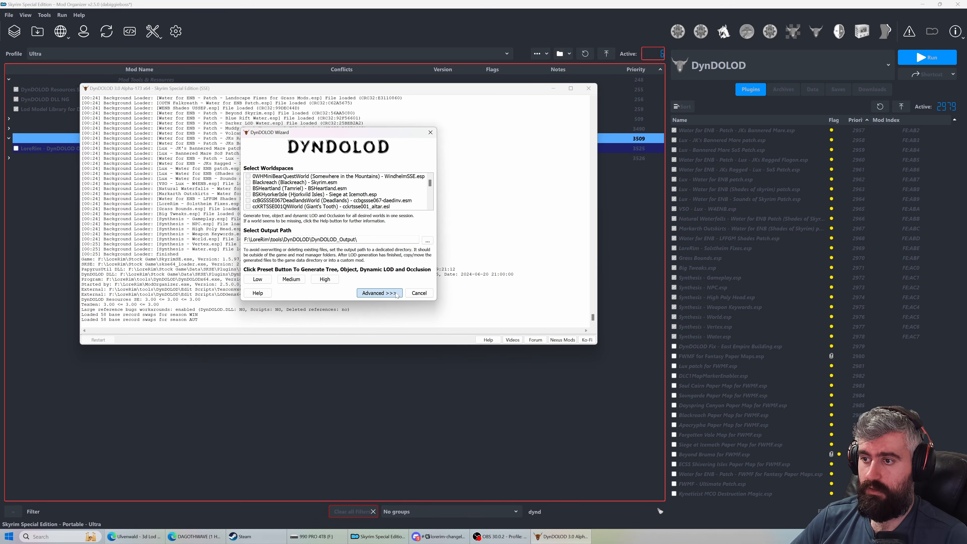
left_click(358, 293)
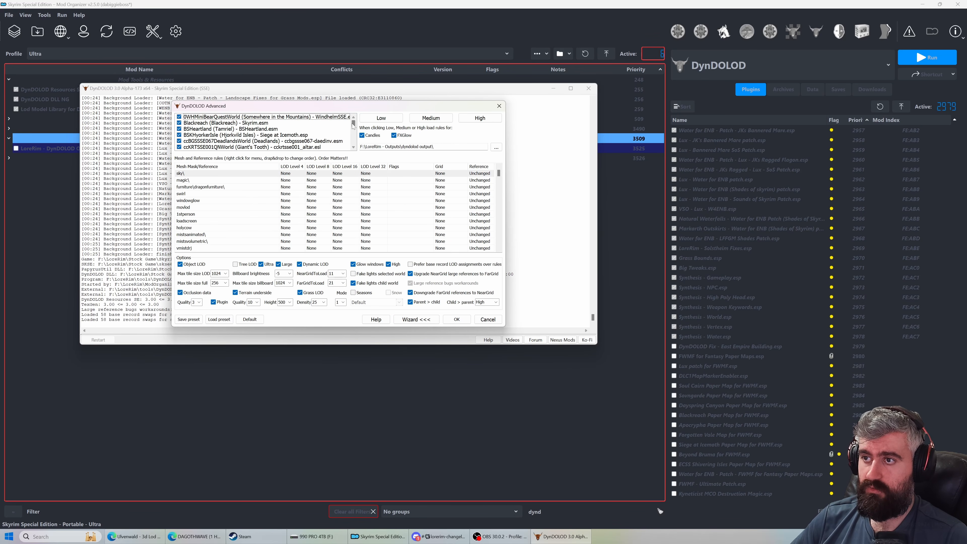
left_click_drag(354, 124, 353, 147)
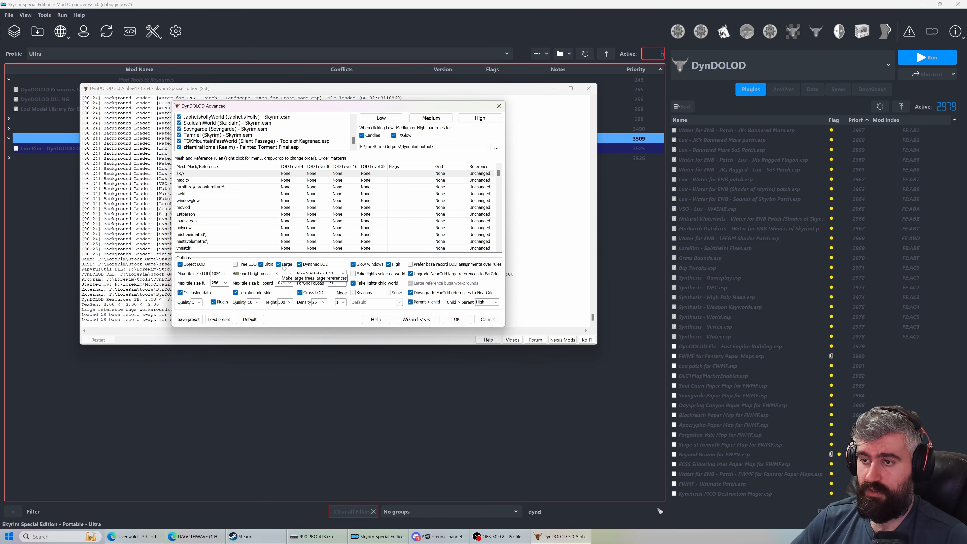
mouse_move(420, 277)
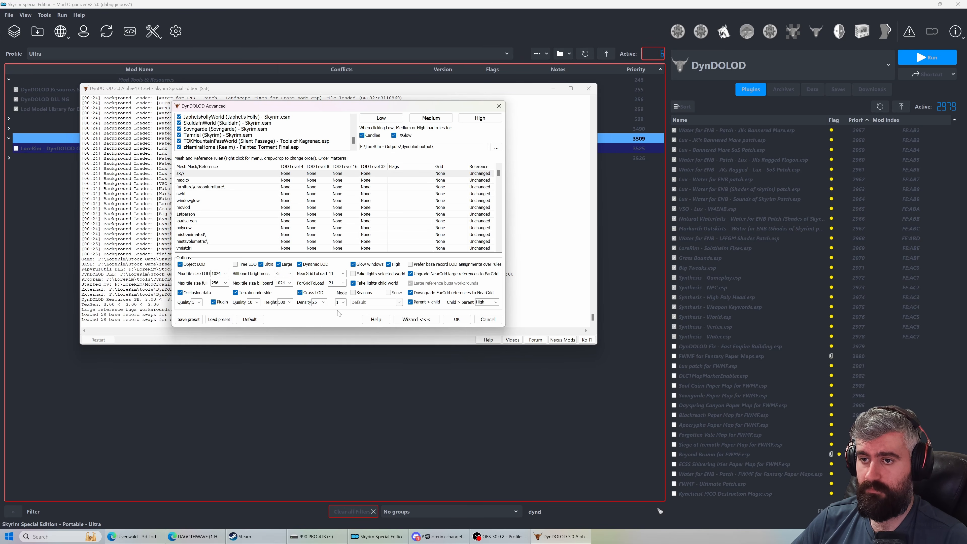
left_click_drag(499, 173, 499, 242)
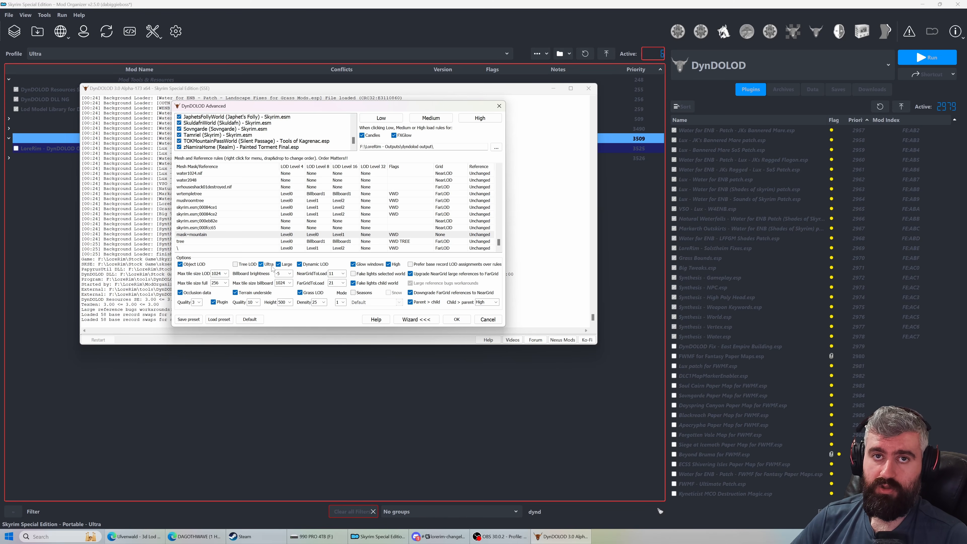
Switch on Tree LOD and restore the Ultra and Large tree options, then exit DynDOLOD without generating
left_click(242, 264)
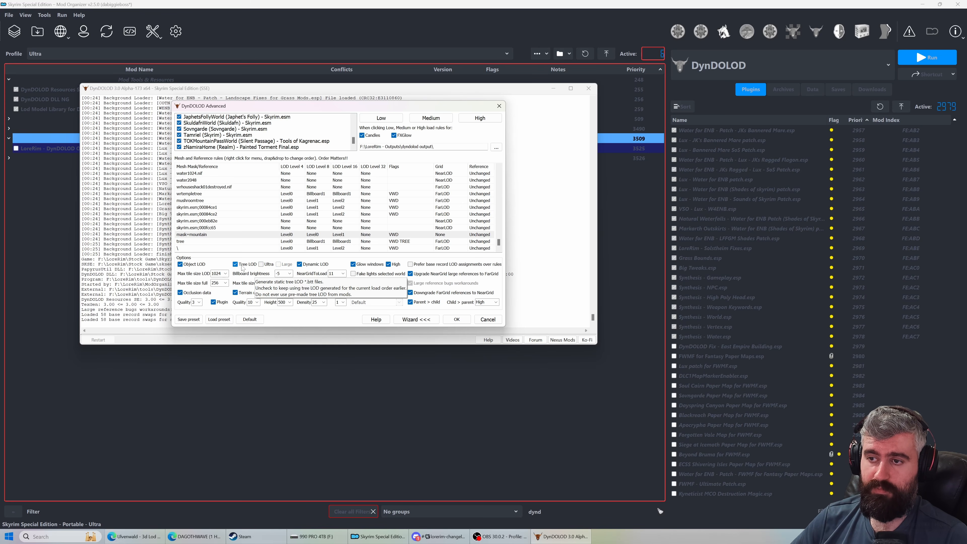
left_click(261, 265)
left_click(279, 264)
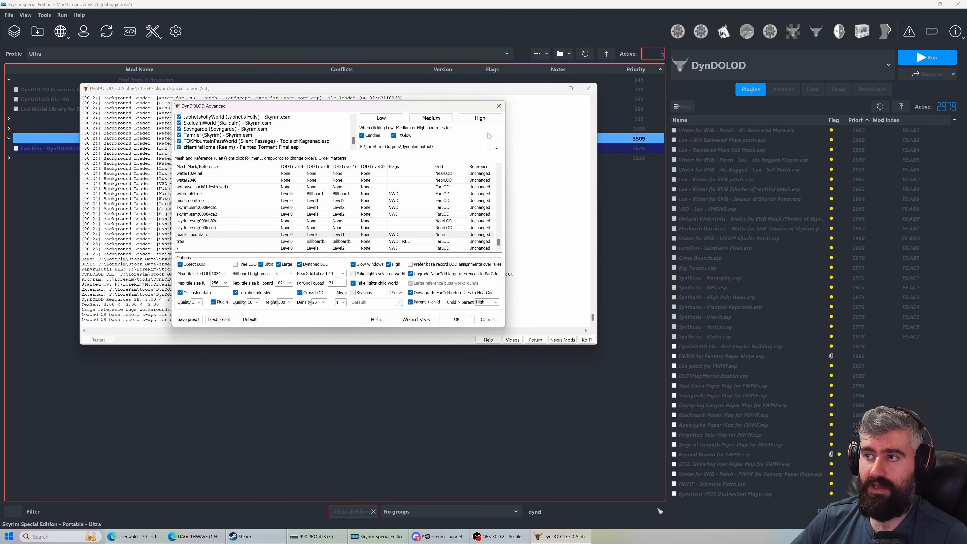
left_click(499, 106)
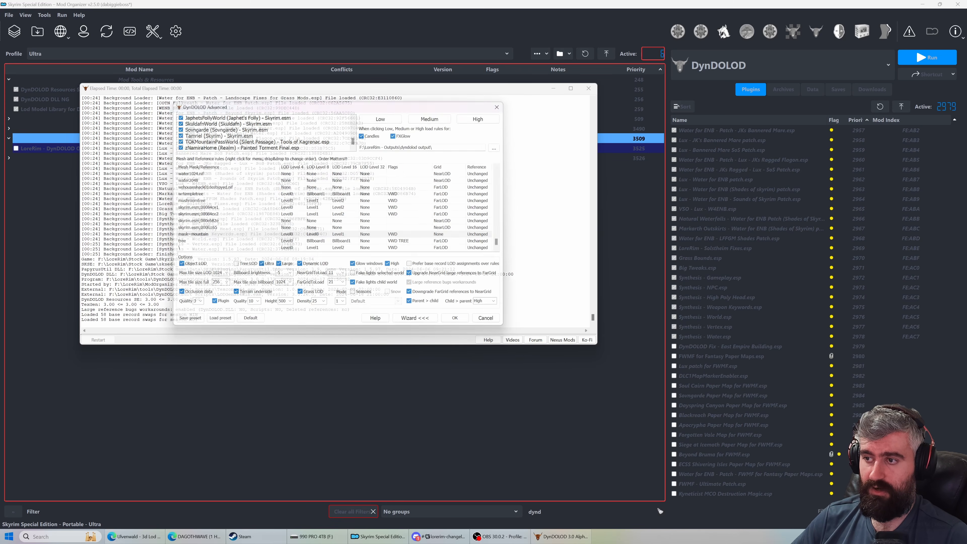
left_click(312, 212)
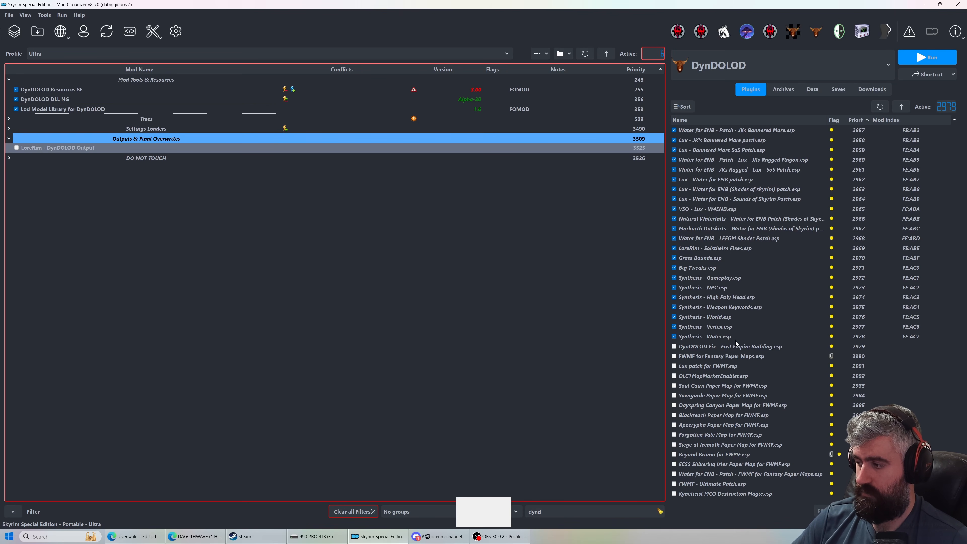
Enable LoreRim - DynDOLOD Output and move DynDOLOD.esp and Occlusion.esp directly above DynDOLOD Fix - East Empire Building.esp
scroll(734, 339, "down", 3)
left_click(688, 493)
left_click(687, 485, "shift")
left_click_drag(690, 484, 729, 328)
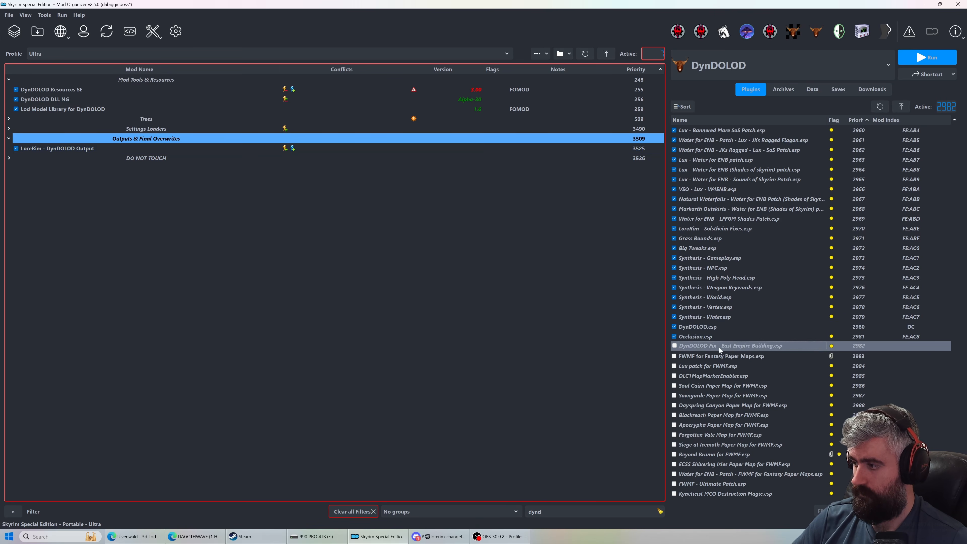
Enable all plugins from DynDOLOD Fix - East Empire Building.esp through Kyneticist MCO Destruction Magic.esp
left_click(719, 348)
left_click(719, 496, "shift")
right_click(719, 496)
left_click(736, 431)
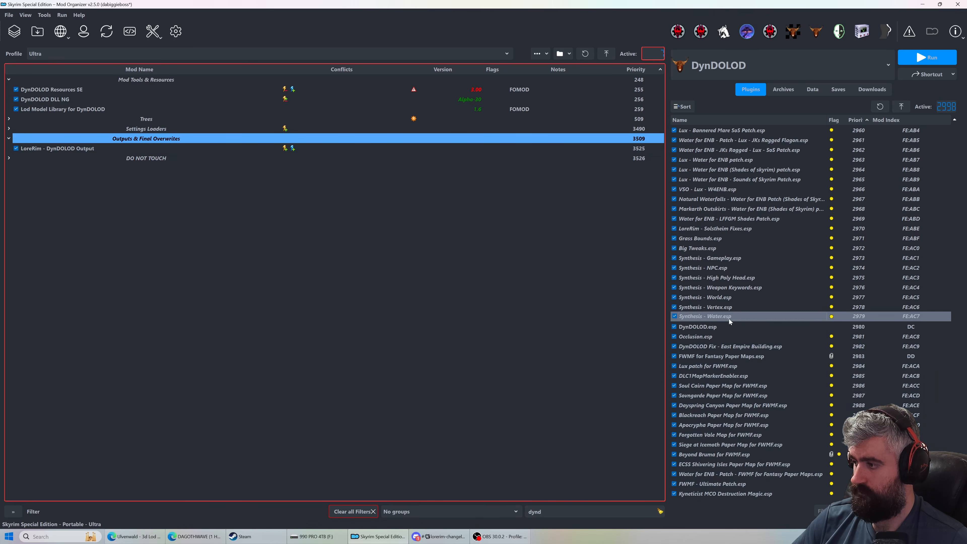
Choose xEdit64 as the program to run and load the full plugin list in it
left_click(743, 65)
scroll(705, 162, "up", 2)
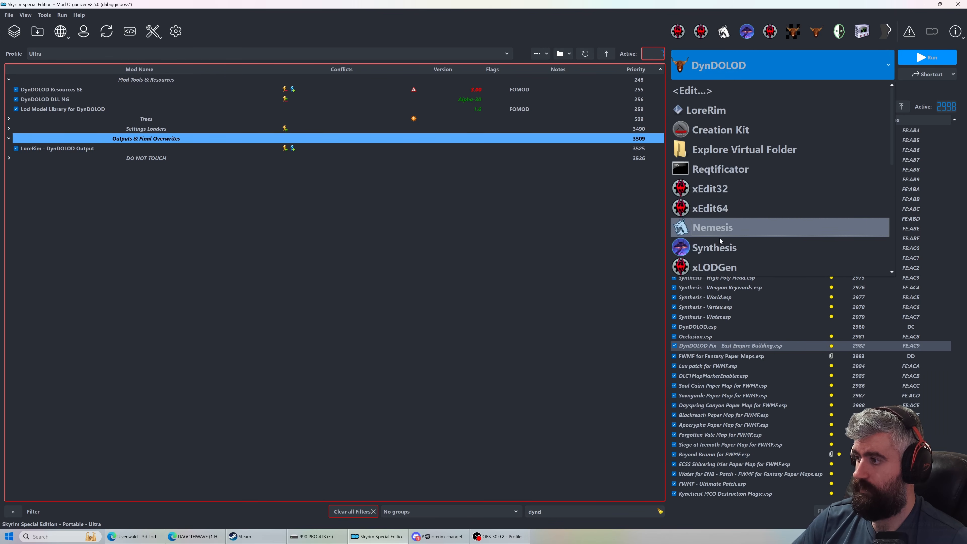
left_click(730, 211)
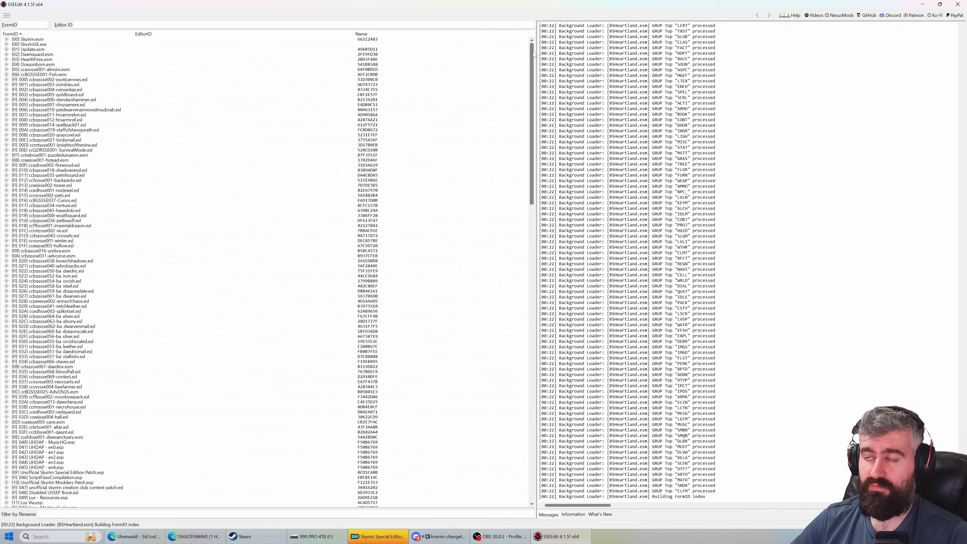
Look through the loaded plugin list down to the LOD output plugins and inspect the file header of DynDOLOD.esp
scroll(531, 205, "down", 14)
left_click_drag(530, 205, 527, 405)
scroll(321, 197, "down", 20)
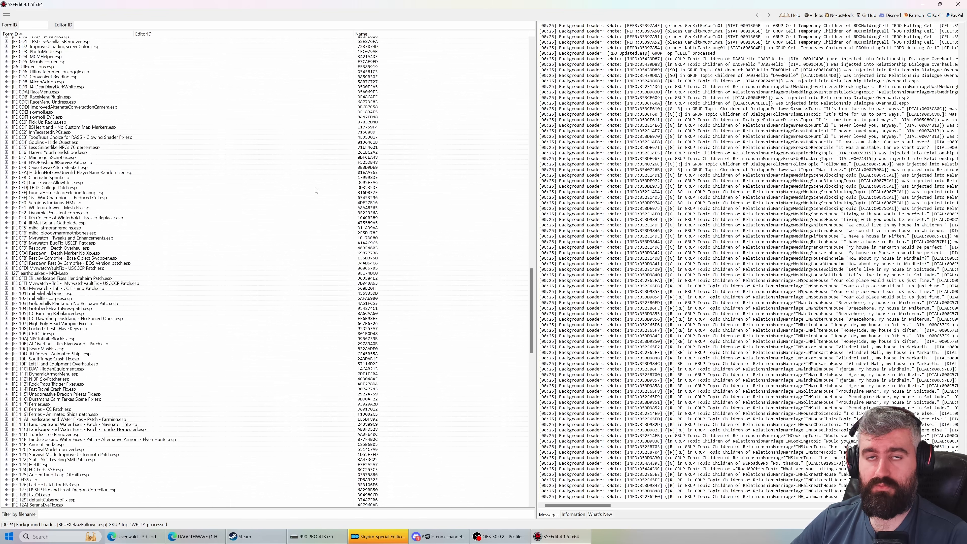
scroll(314, 195, "down", 20)
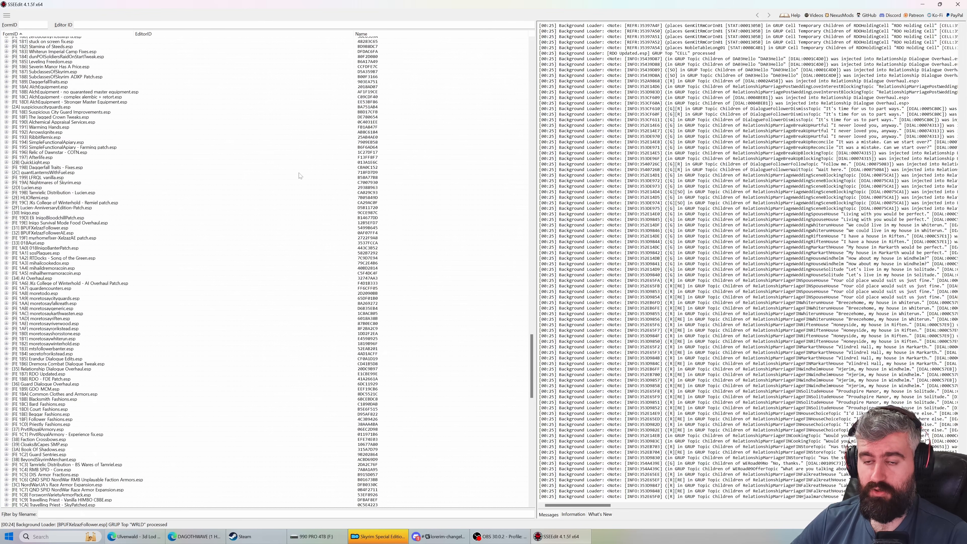
scroll(300, 175, "down", 20)
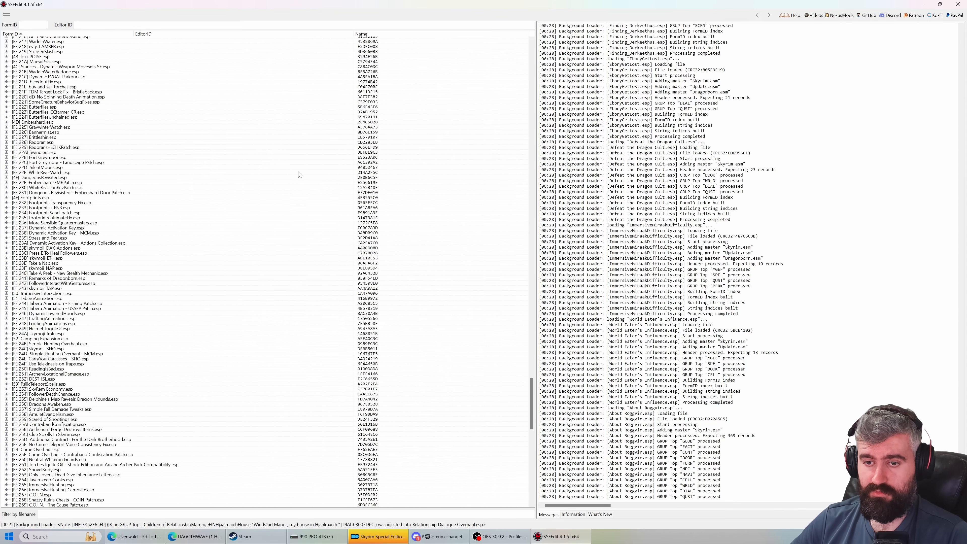
scroll(300, 174, "down", 20)
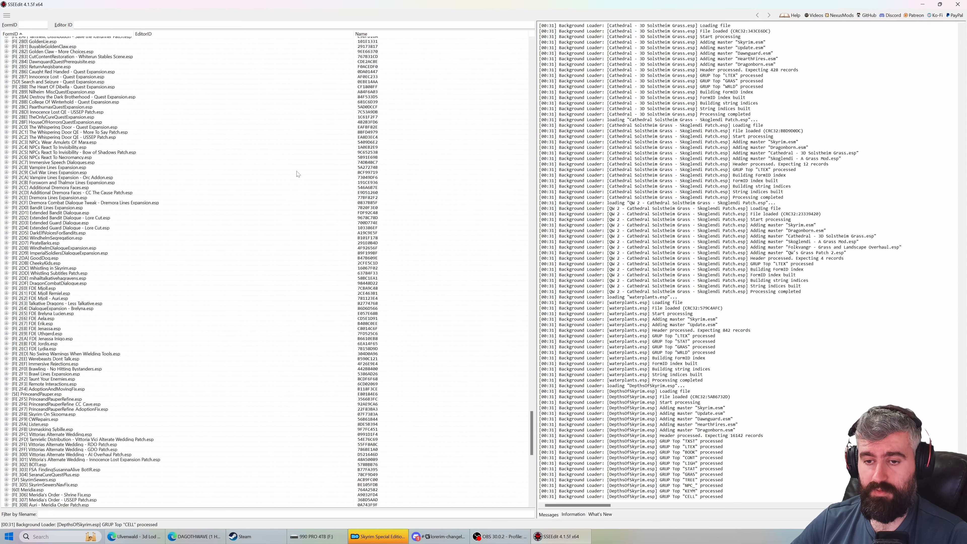
scroll(244, 213, "down", 20)
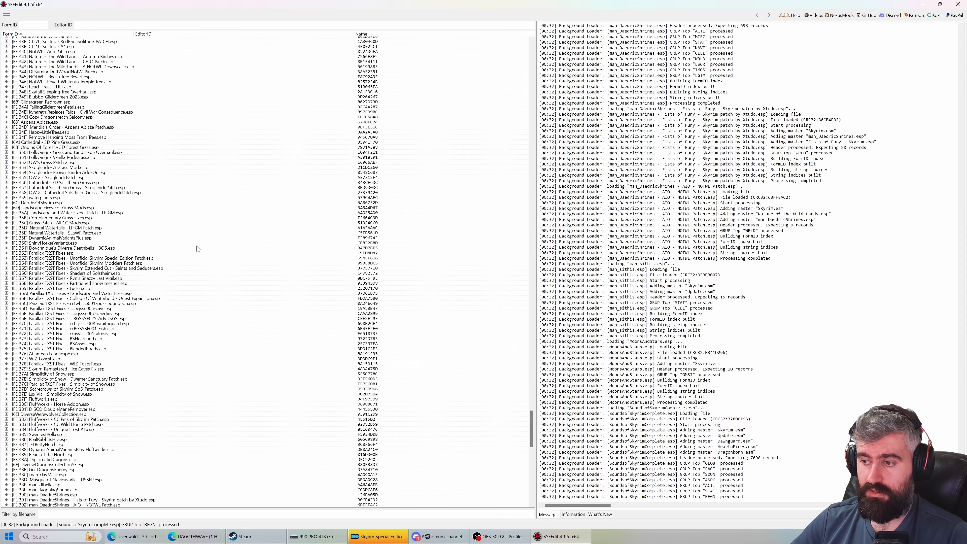
scroll(198, 249, "down", 20)
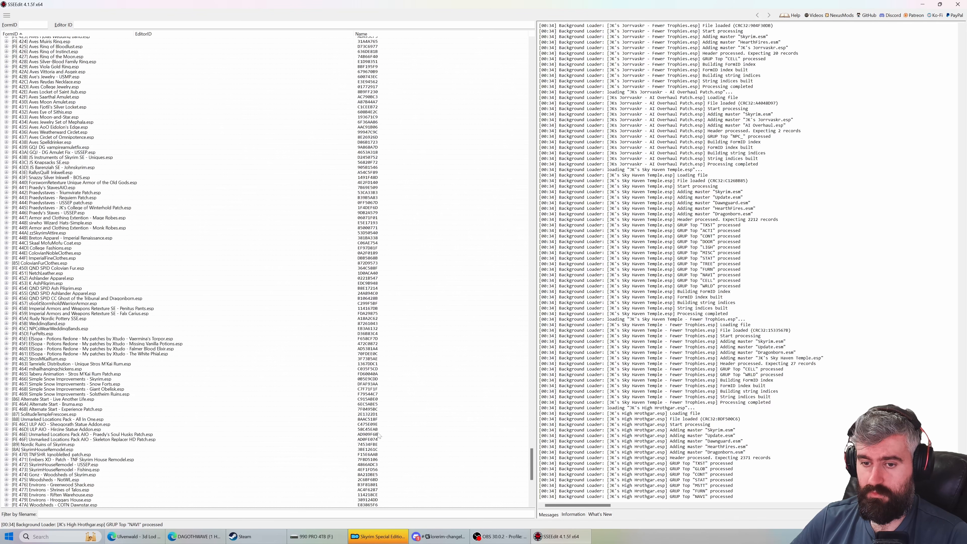
scroll(236, 381, "down", 20)
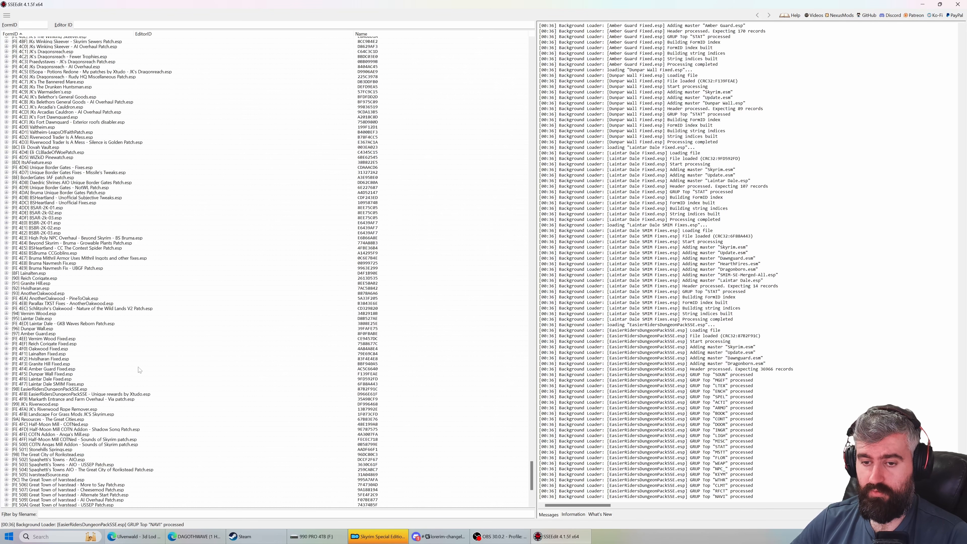
scroll(139, 369, "down", 20)
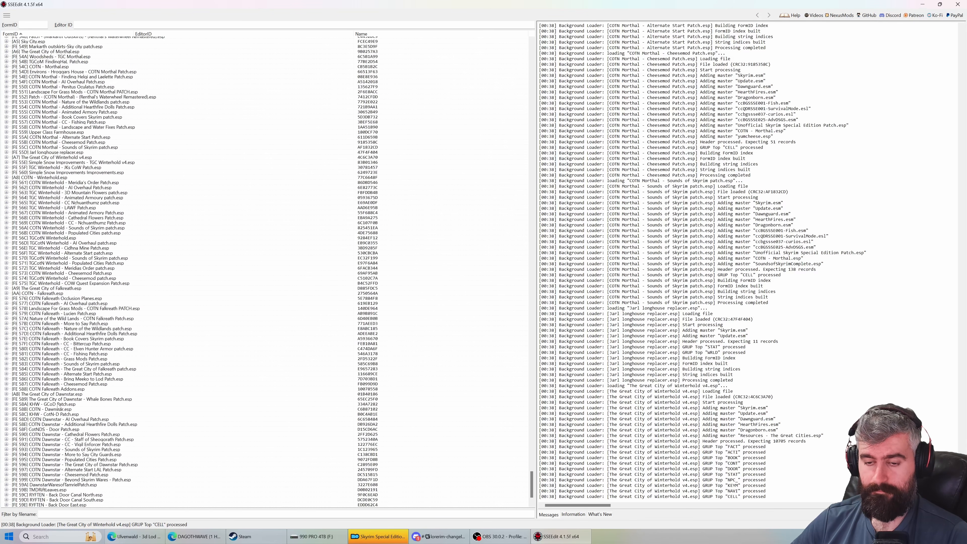
scroll(59, 409, "down", 20)
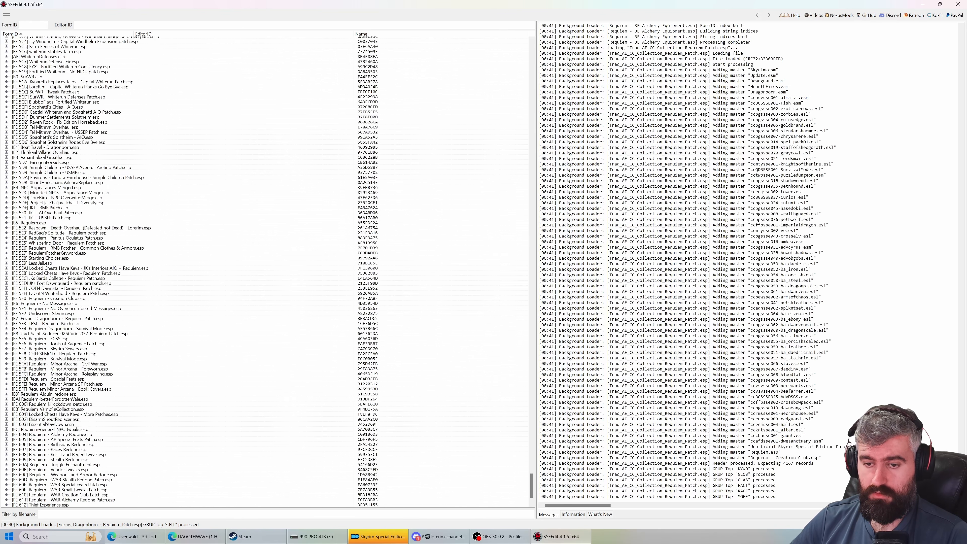
scroll(54, 405, "down", 20)
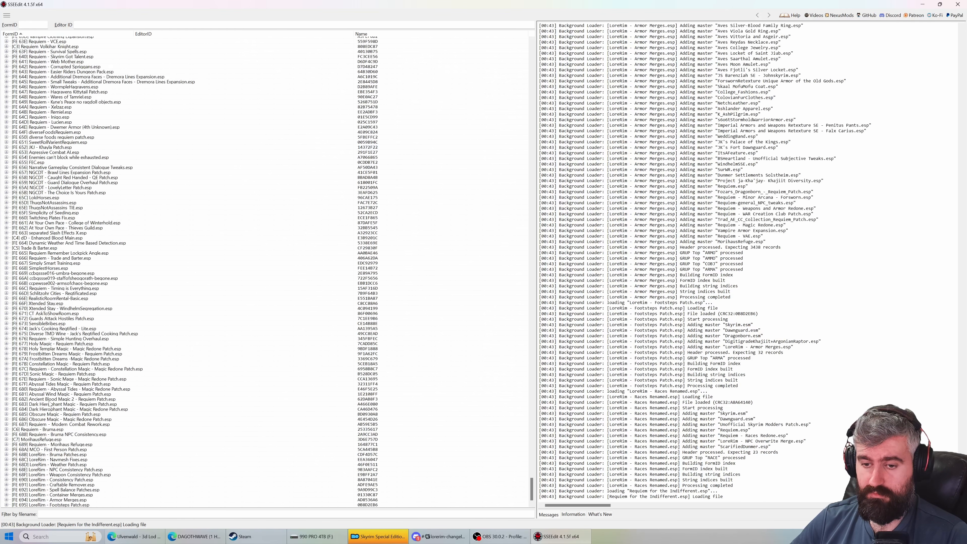
scroll(48, 403, "down", 10)
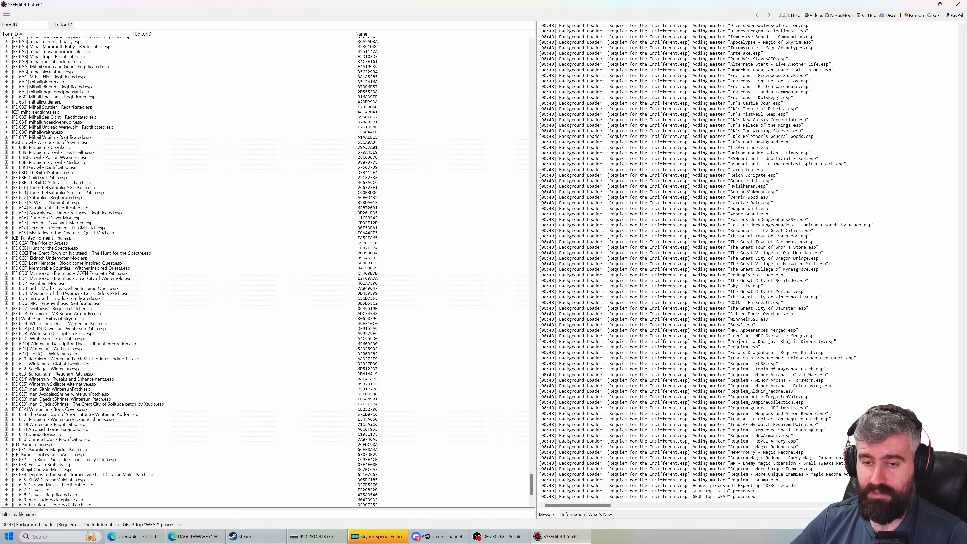
scroll(43, 404, "down", 20)
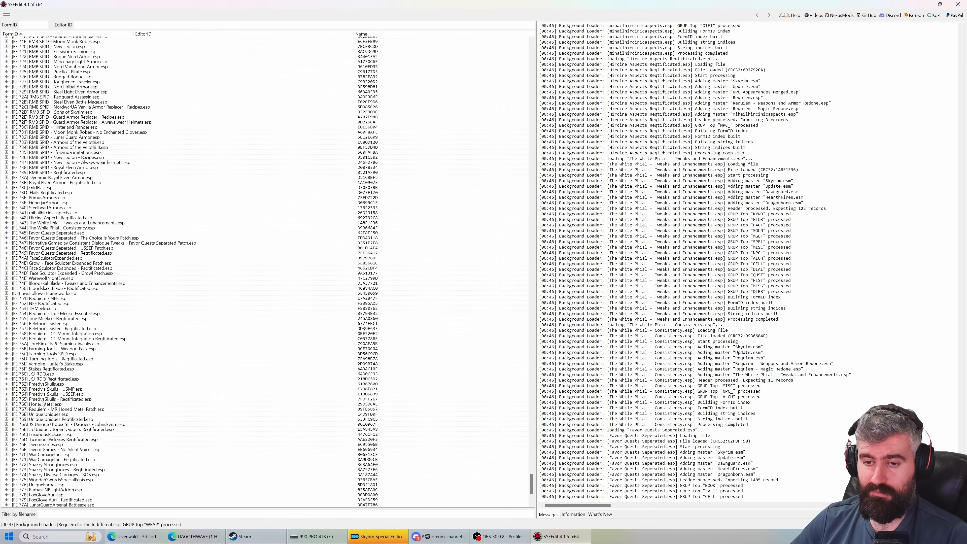
scroll(43, 404, "down", 15)
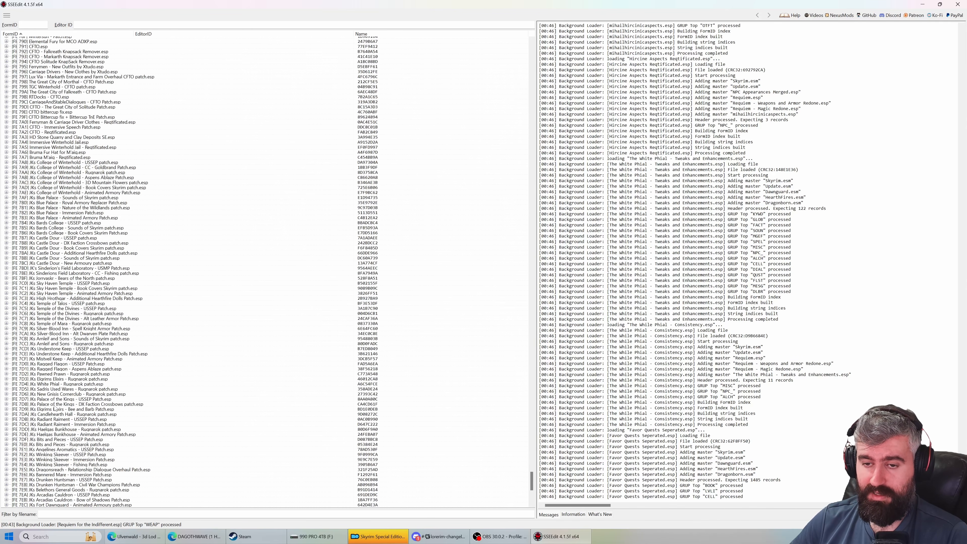
scroll(54, 408, "down", 20)
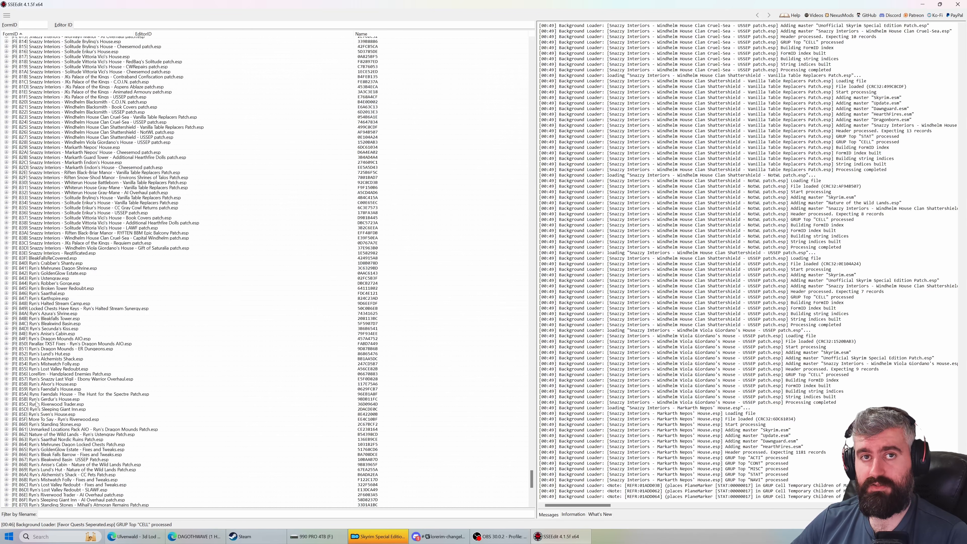
scroll(36, 404, "down", 20)
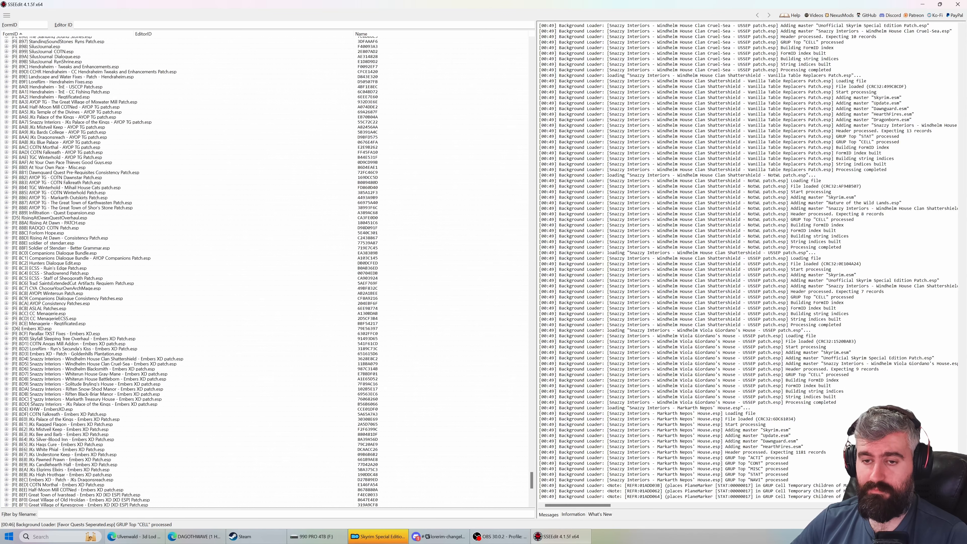
scroll(33, 400, "down", 20)
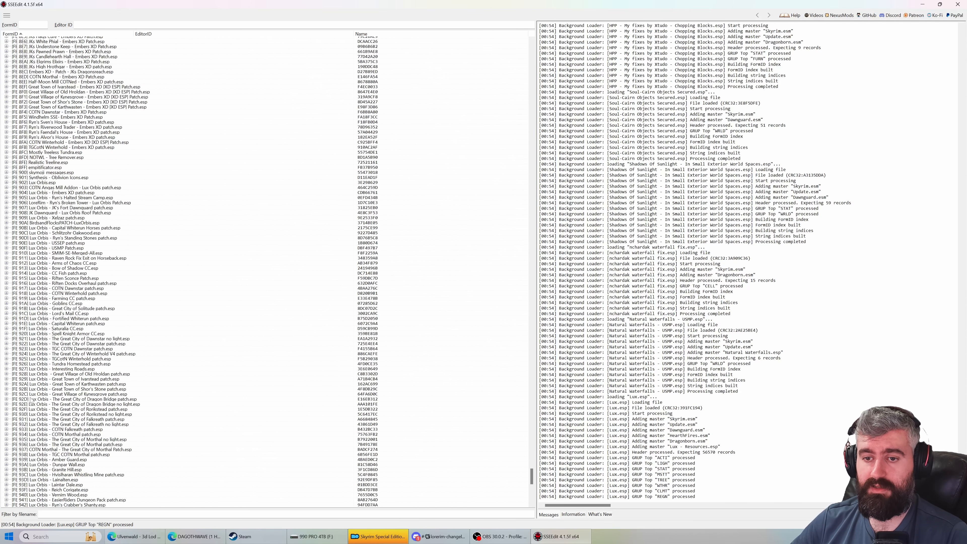
scroll(31, 400, "down", 15)
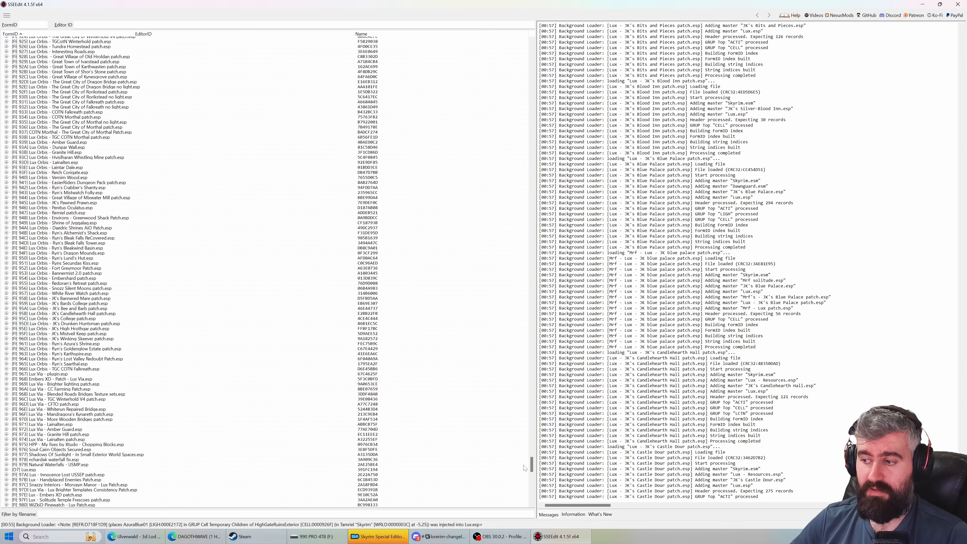
left_click_drag(531, 463, 529, 498)
scroll(383, 419, "down", 20)
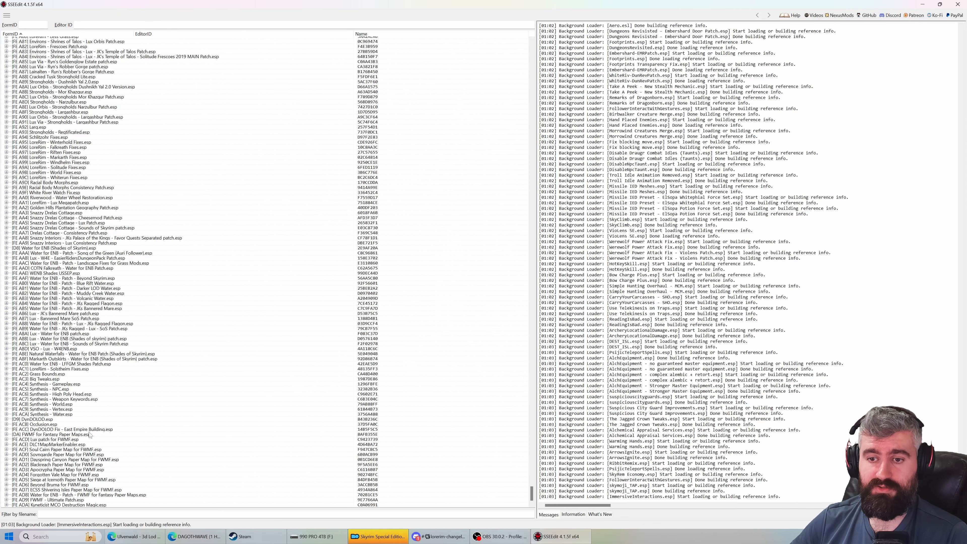
left_click(60, 420)
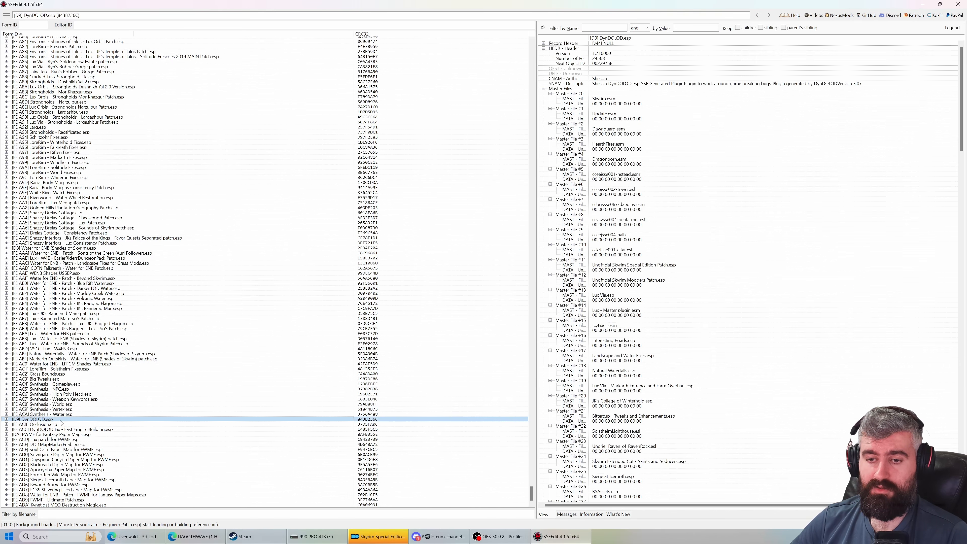
Expand DynDOLOD Fix - East Empire Building.esp to its Static record and Riverwood01 temporary references, dismissing the ModGroups selection without activating any
left_click(59, 415)
left_click(17, 429)
left_click(7, 430)
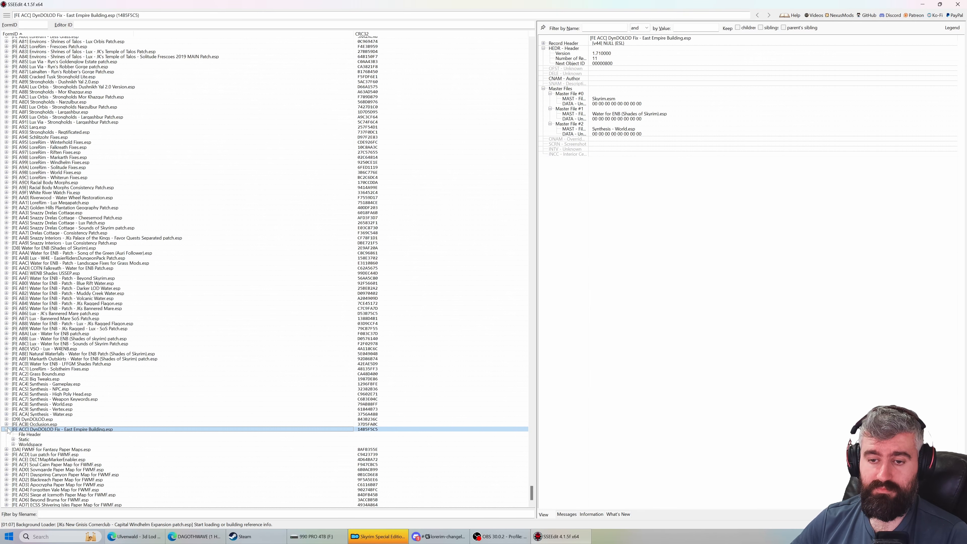
left_click(13, 439)
left_click(13, 449)
left_click(20, 455)
left_click(27, 460)
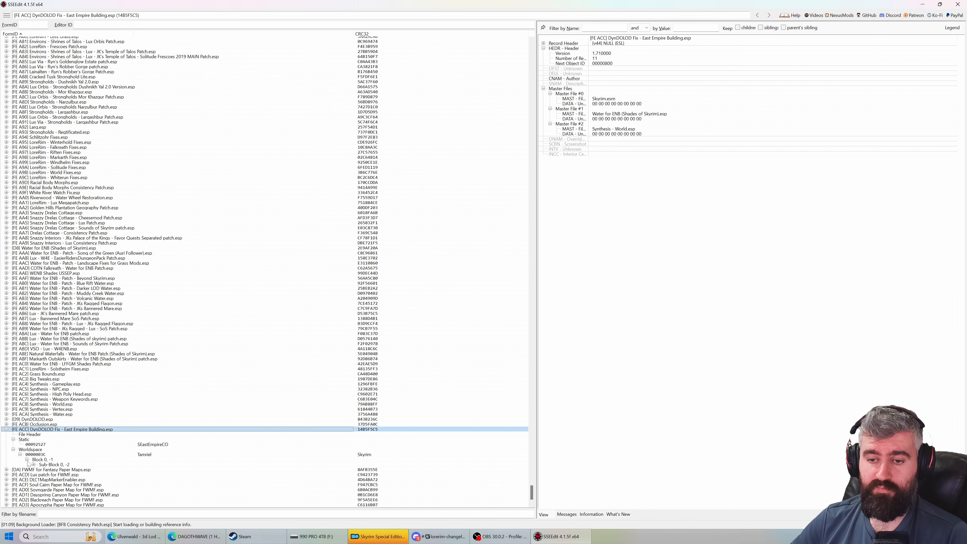
left_click(34, 465)
left_click(54, 469)
left_click(41, 470)
left_click(57, 475)
left_click(47, 475)
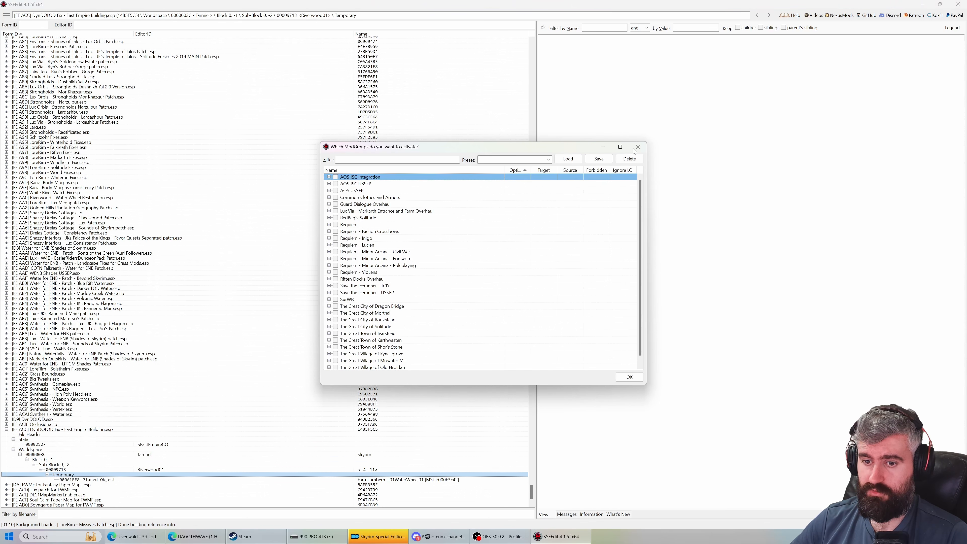
left_click(637, 147)
Compare the SEastEmpireCO record's object bounds and model path across Skyrim.esm, DynDOLOD.esp and the East Empire Building fix
left_click(141, 440)
left_click(141, 444)
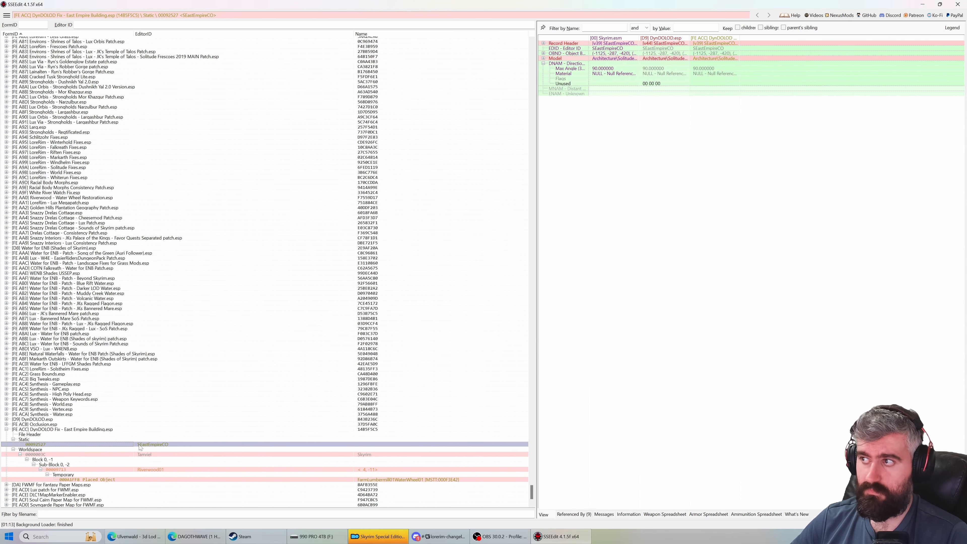
scroll(141, 444, "down", 3)
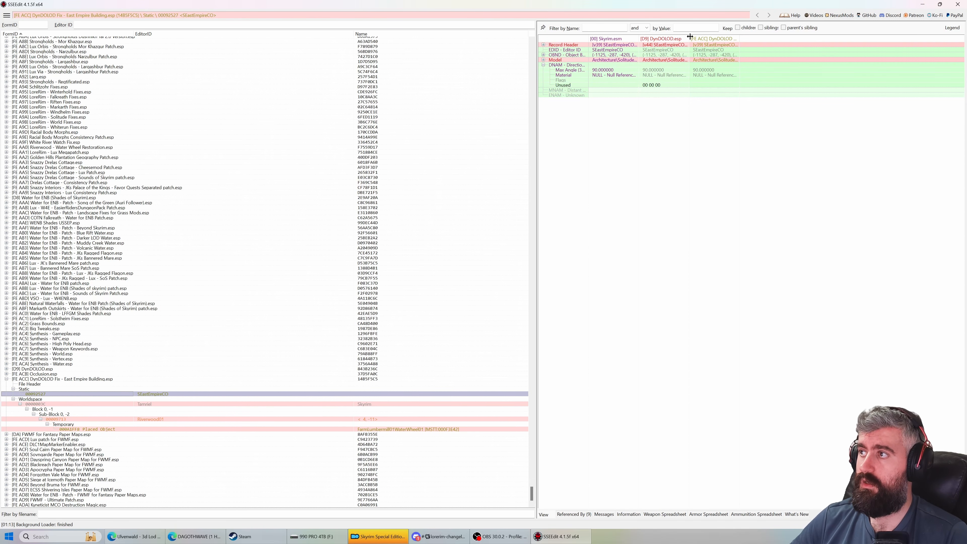
left_click_drag(689, 37, 744, 37)
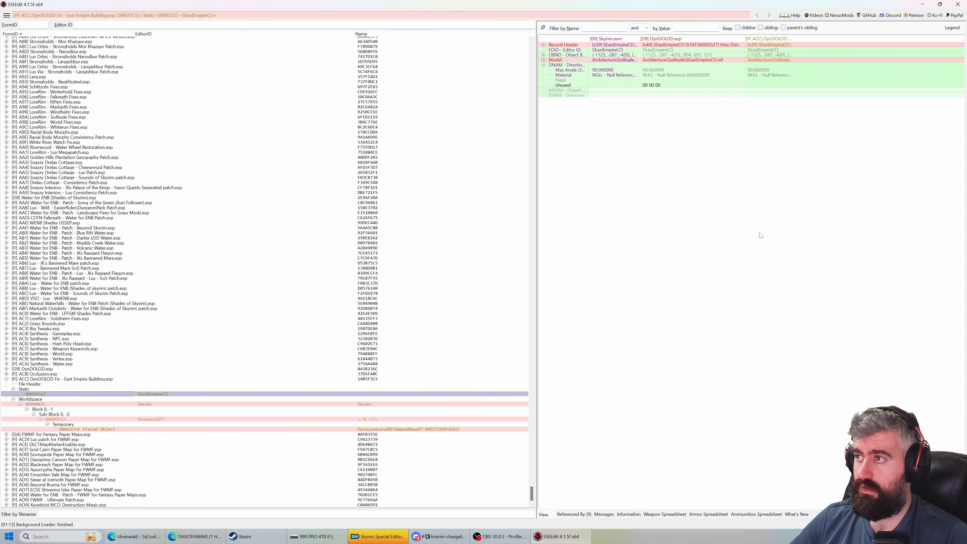
left_click(544, 55)
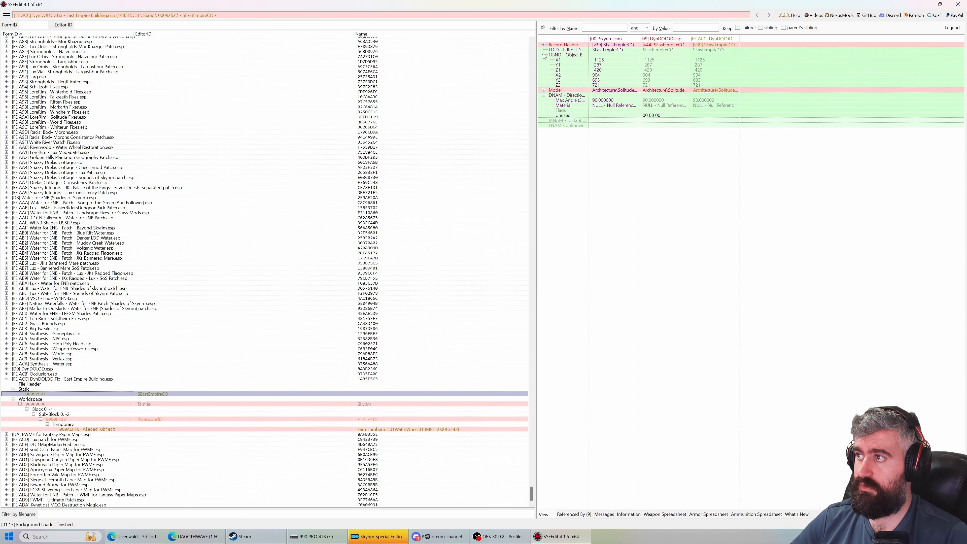
left_click(544, 55)
left_click(543, 59)
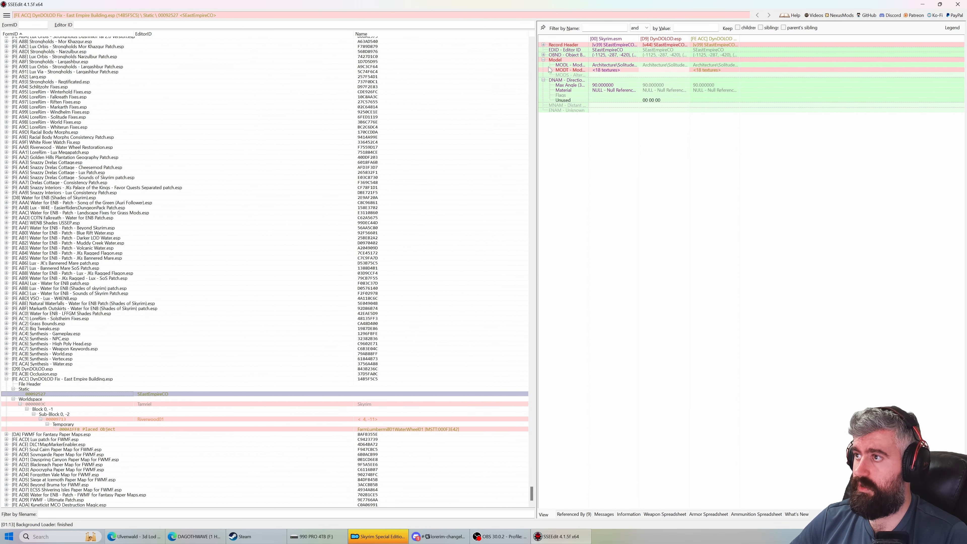
double_click(690, 40)
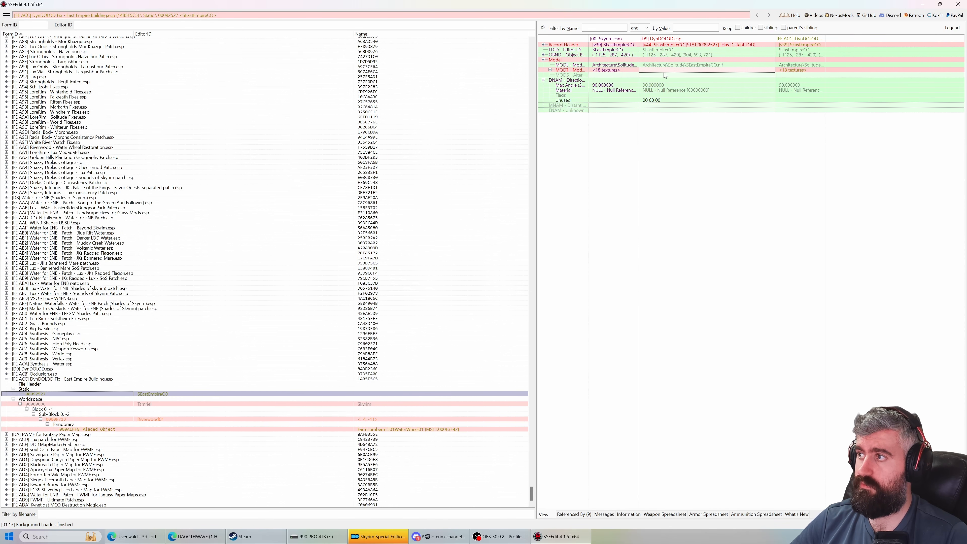
left_click(660, 65)
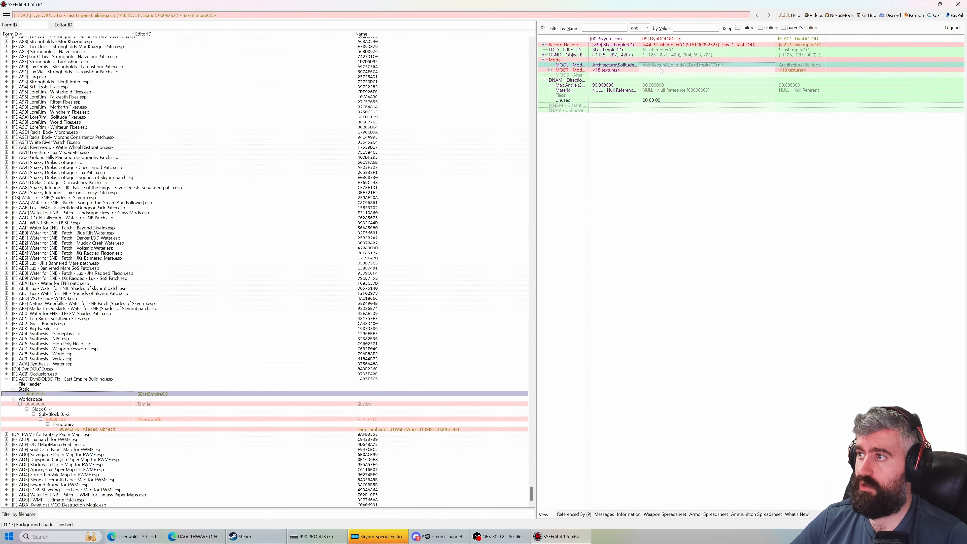
left_click(544, 61)
Copy the Has Distant LOD record flag of SEastEmpireCO from DynDOLOD.esp into DynDOLOD Fix - East Empire Building.esp
left_click(543, 45)
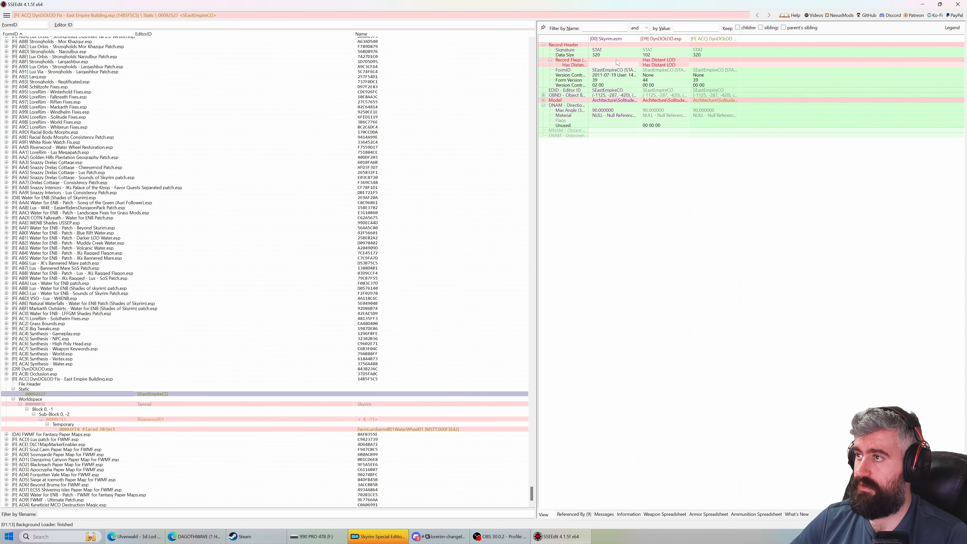
left_click_drag(664, 64, 708, 67)
left_click(544, 45)
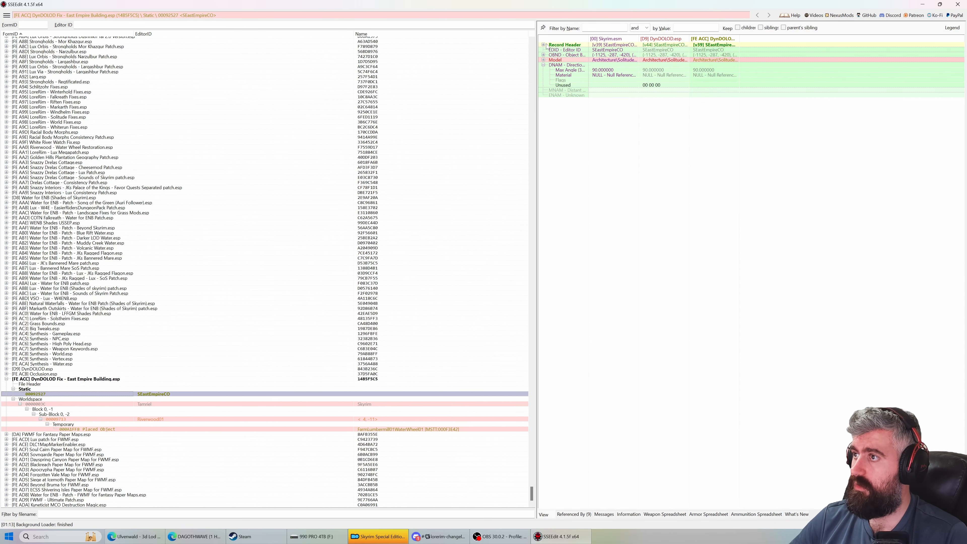
Check the SEastEmpireCO model and its texture data in the East Empire Building fix against the other plugins
left_click(543, 60)
left_click(710, 71)
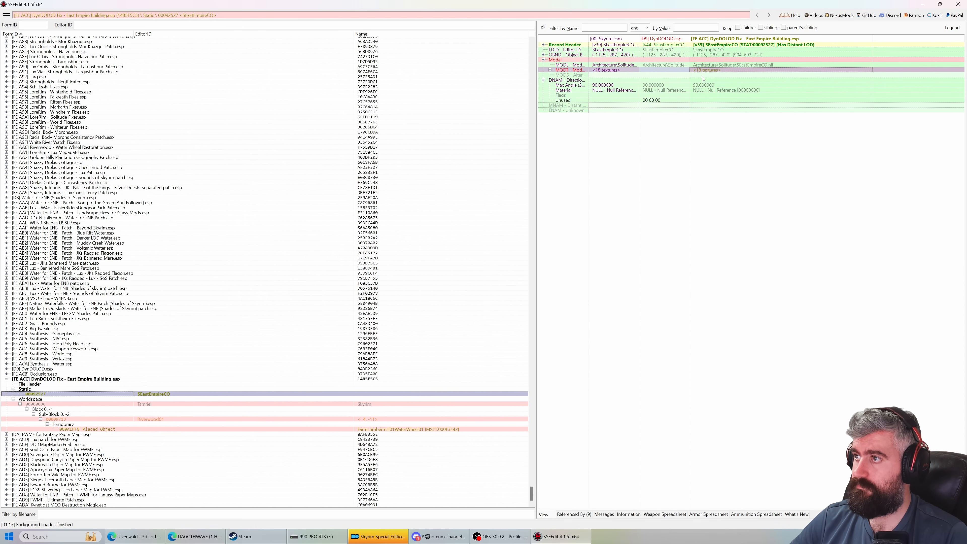
left_click(548, 72)
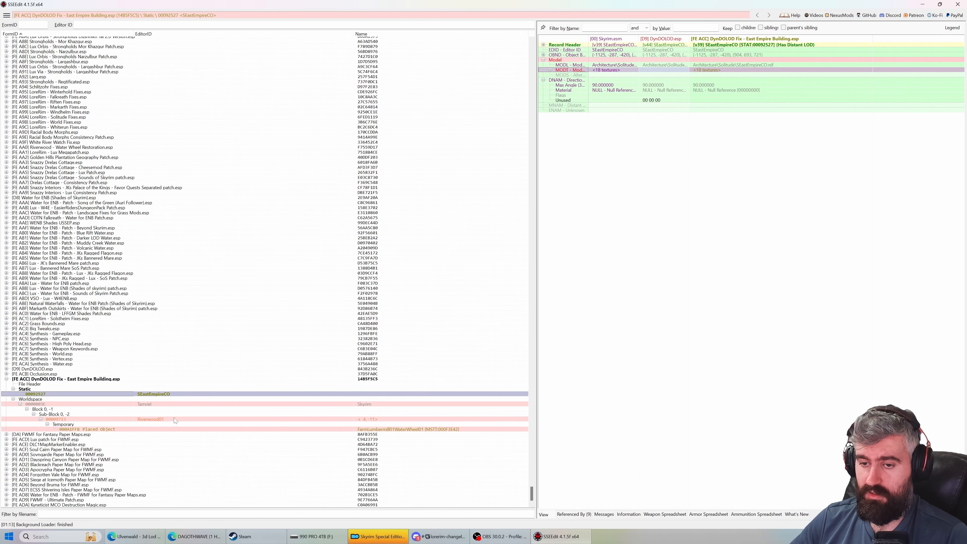
Open the Riverwood01 water wheel placed object in the East Empire Building fix and compare its base object and position across the plugins
left_click(154, 430)
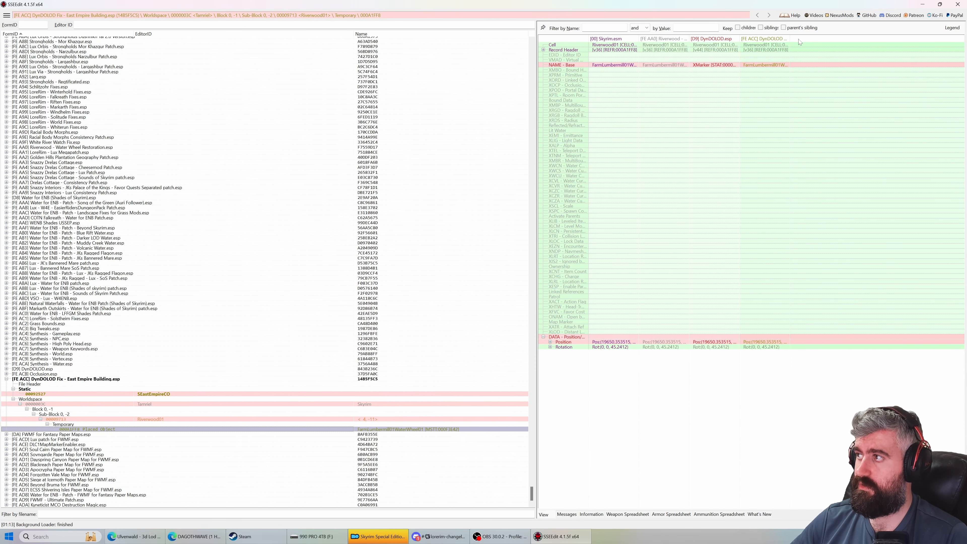
left_click_drag(791, 39, 866, 42)
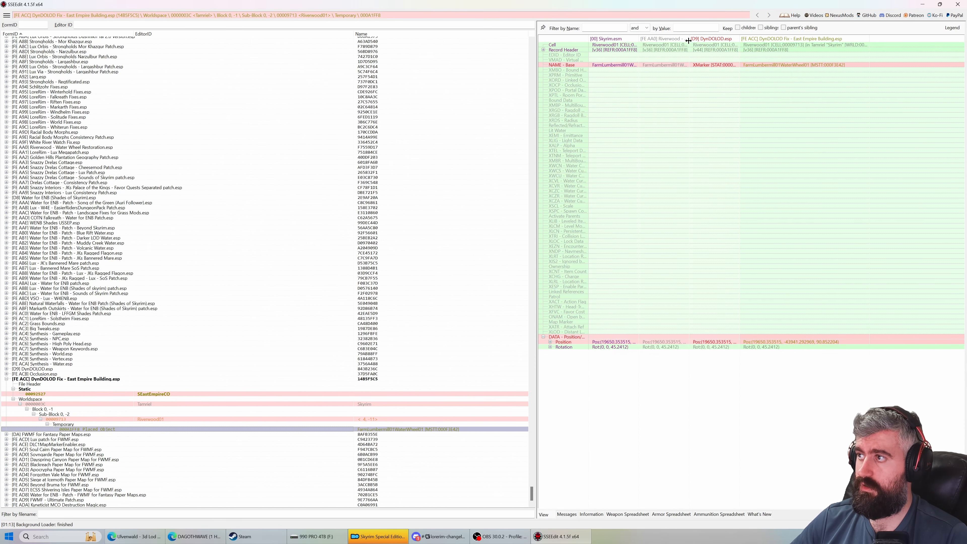
left_click_drag(688, 41, 728, 40)
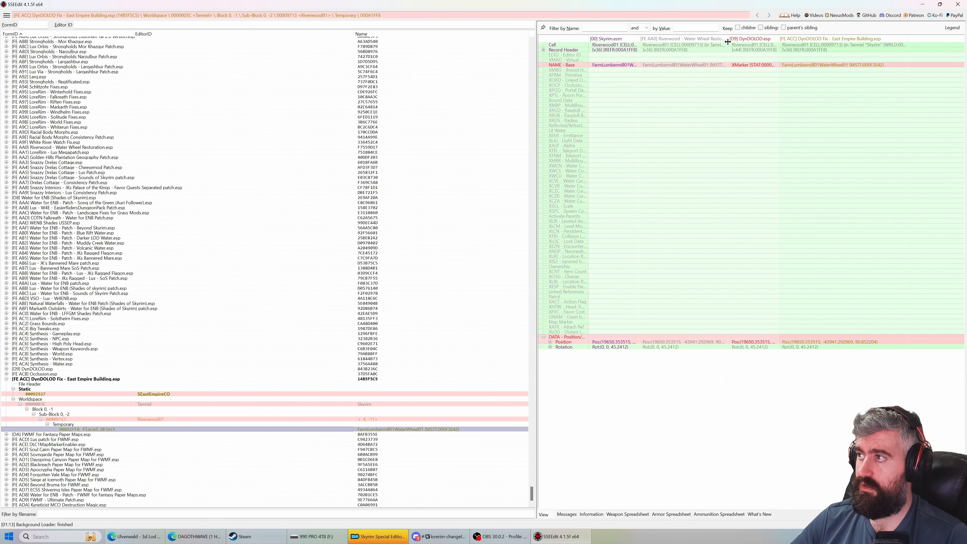
left_click(776, 66)
left_click_drag(779, 40, 822, 65)
left_click(795, 342)
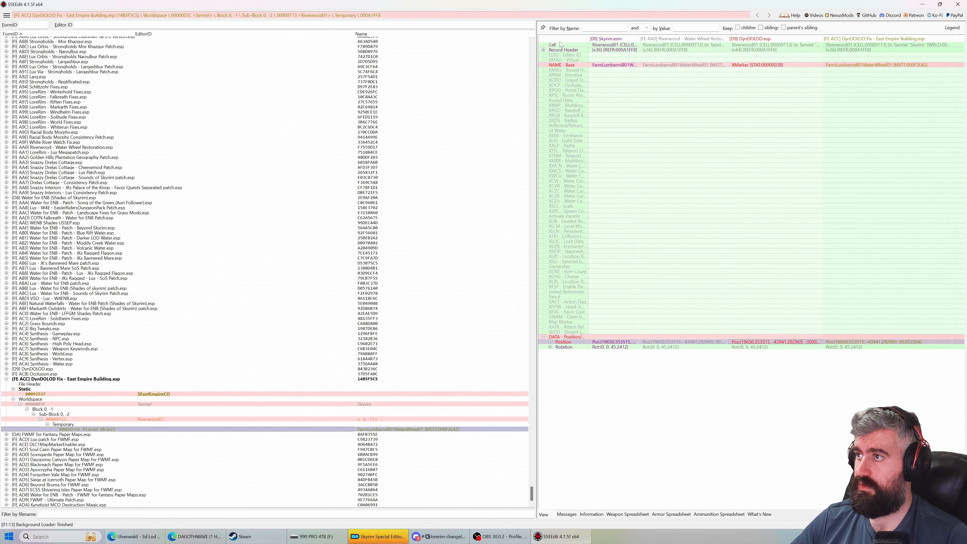
Review the water wheel reference's record header, base and position values in the East Empire Building fix against DynDOLOD.esp
left_click(544, 50)
left_click(543, 50)
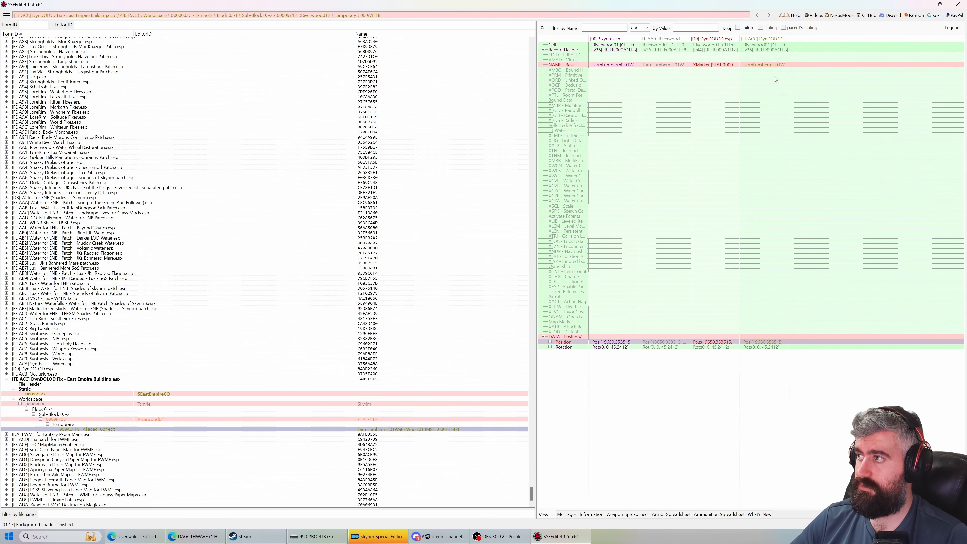
left_click(766, 65)
left_click_drag(791, 39, 911, 40)
left_click(751, 343)
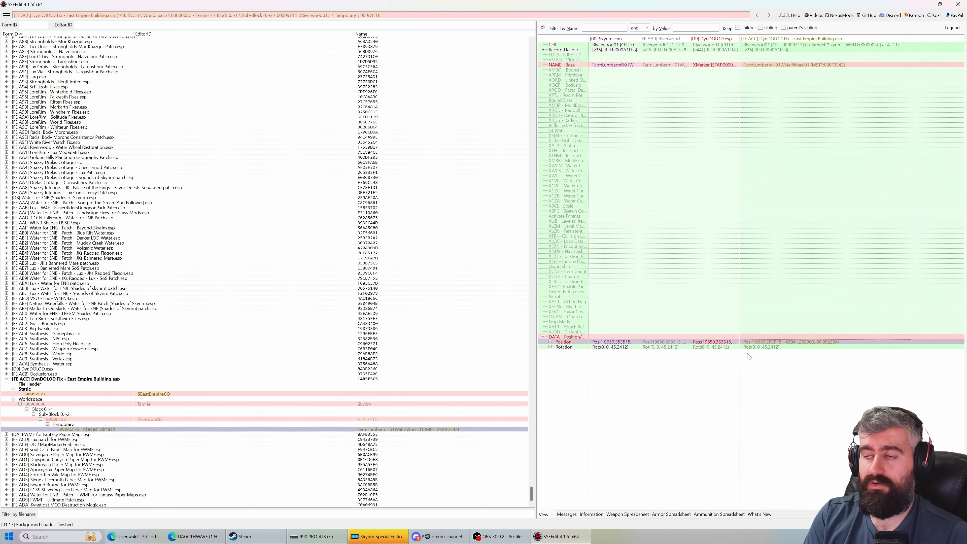
left_click(787, 59)
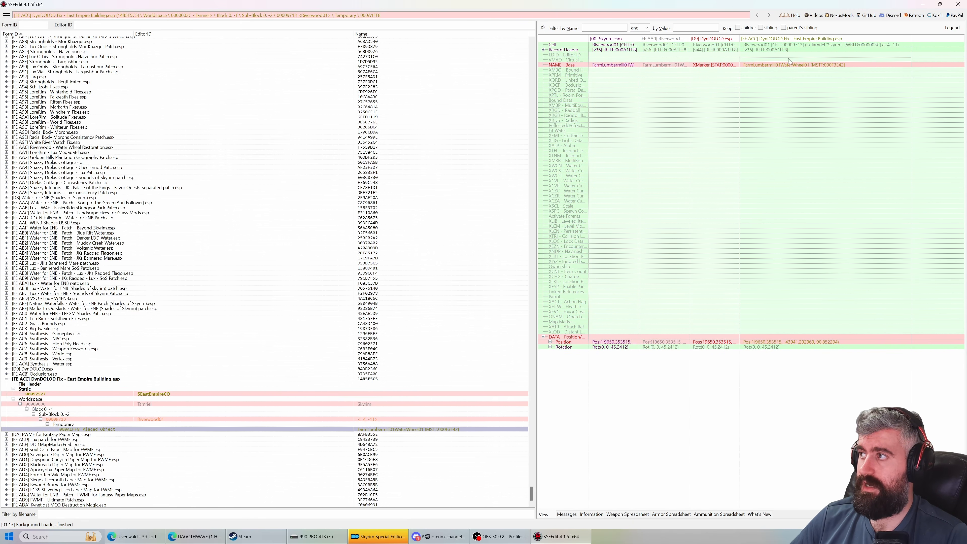
left_click(34, 25)
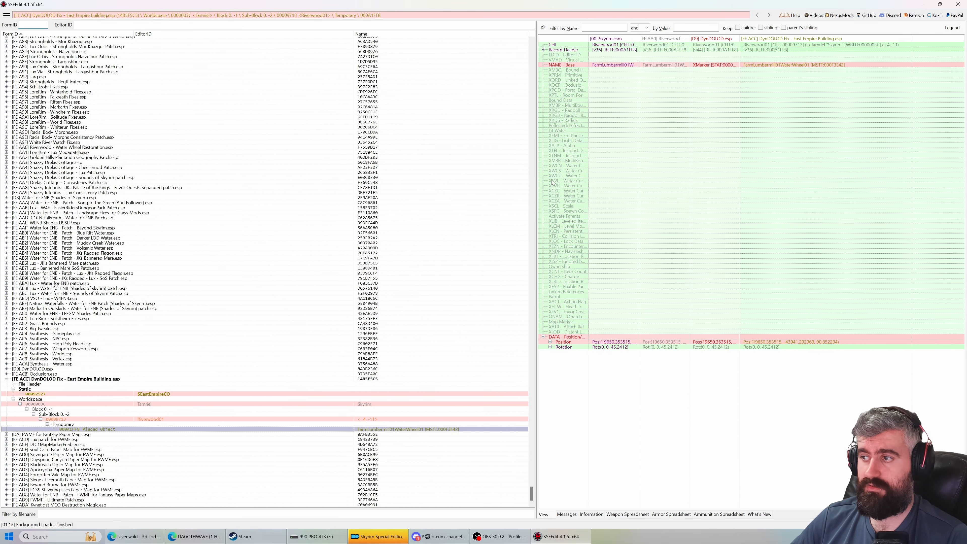
left_click(761, 58)
left_click(764, 65)
left_click(763, 105)
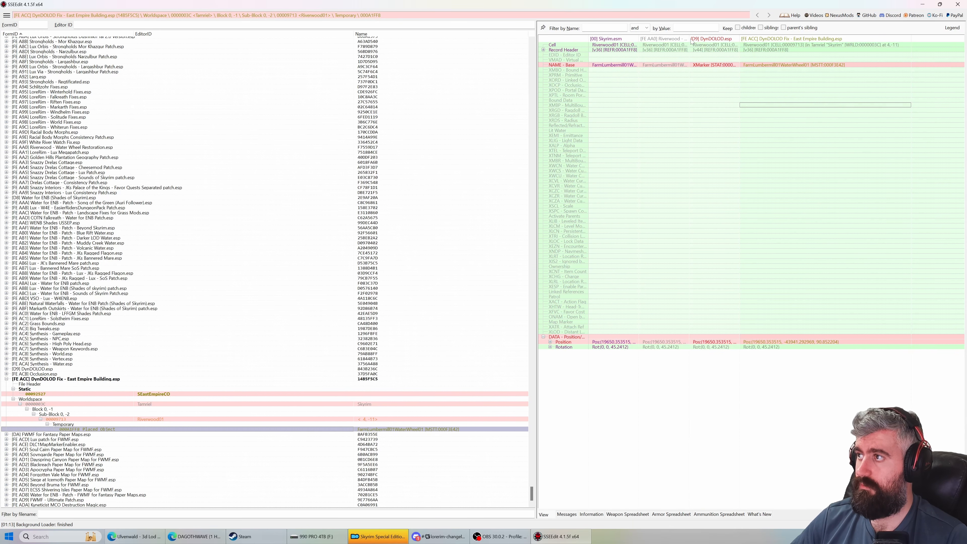
left_click_drag(690, 40, 726, 40)
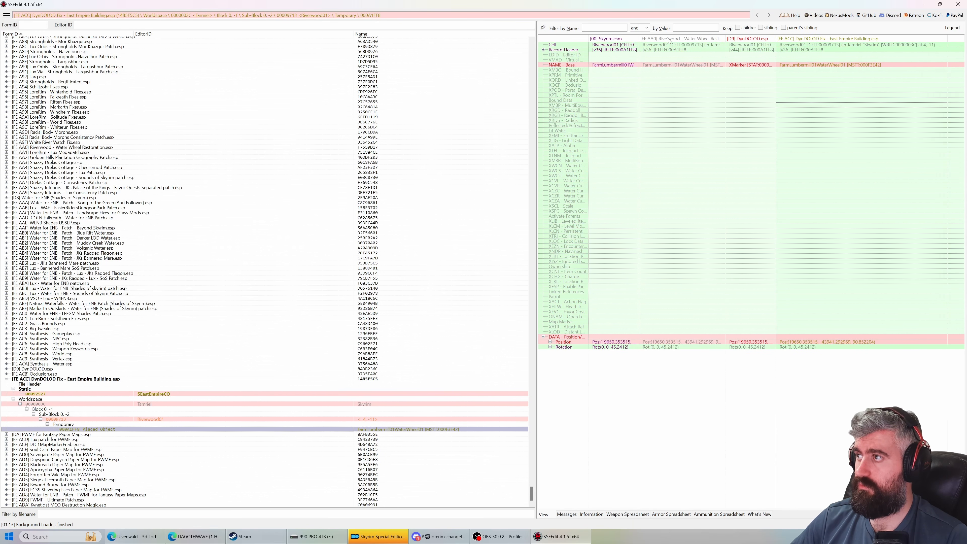
right_click(668, 40)
right_click(606, 39)
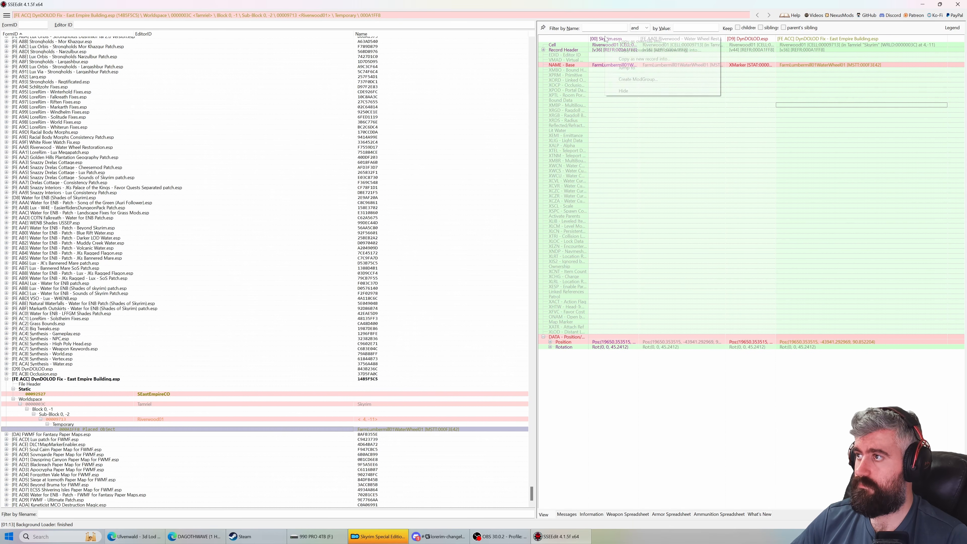
left_click(640, 41)
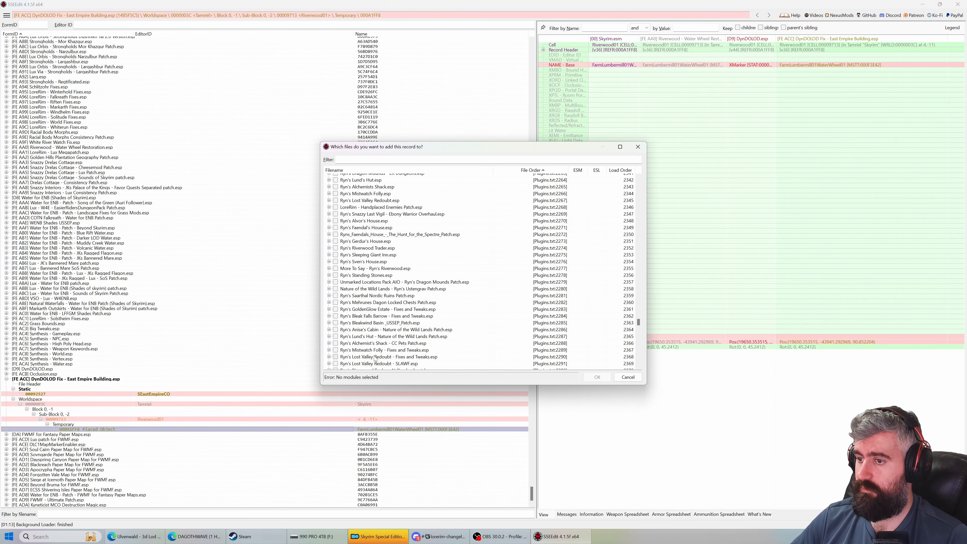
left_click(628, 377)
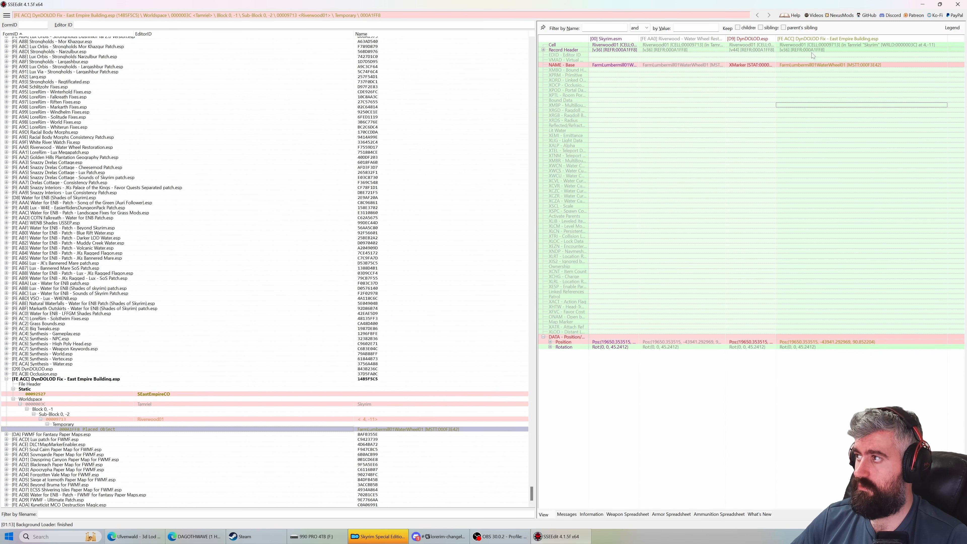
Save the changes to DynDOLOD Fix - East Empire Building.esp without backing up plugins
left_click_drag(776, 39, 784, 39)
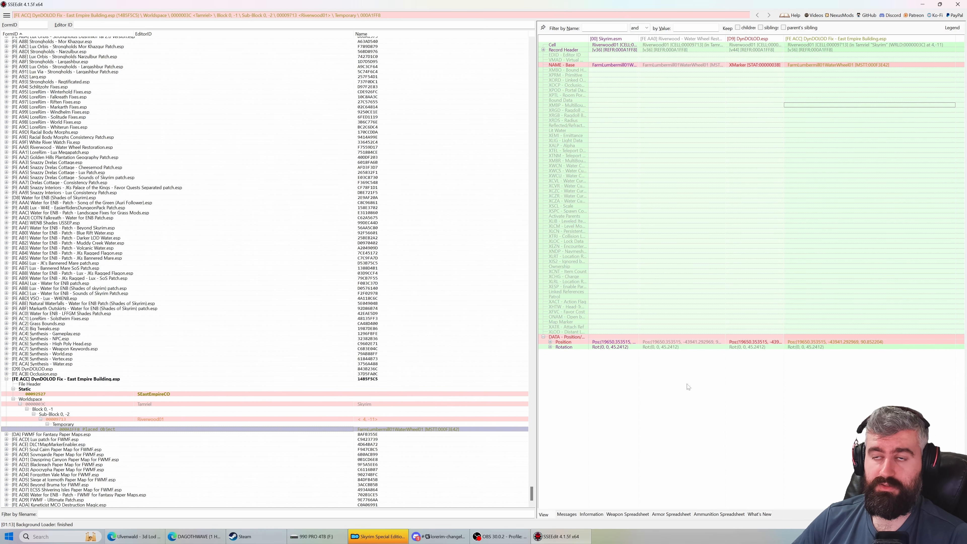
key("ctrl+s")
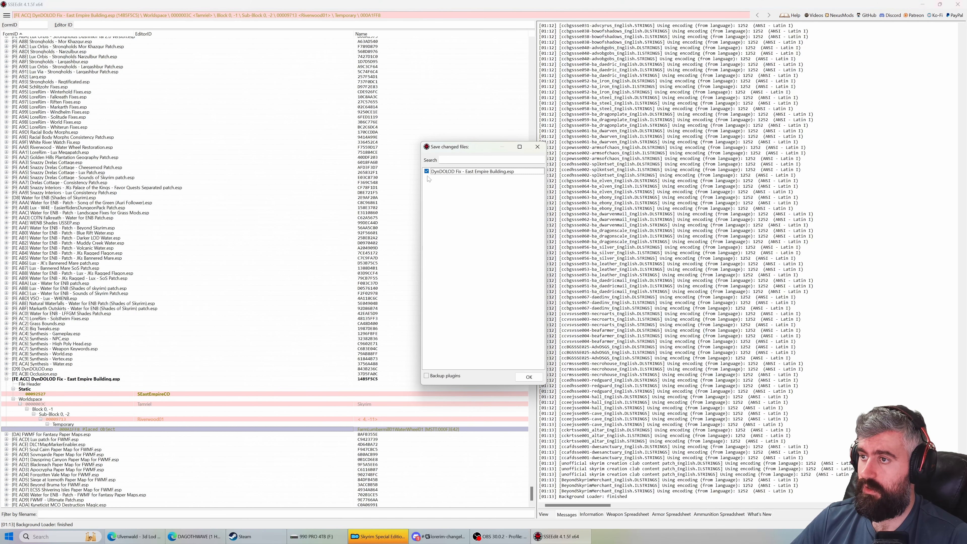
left_click(529, 377)
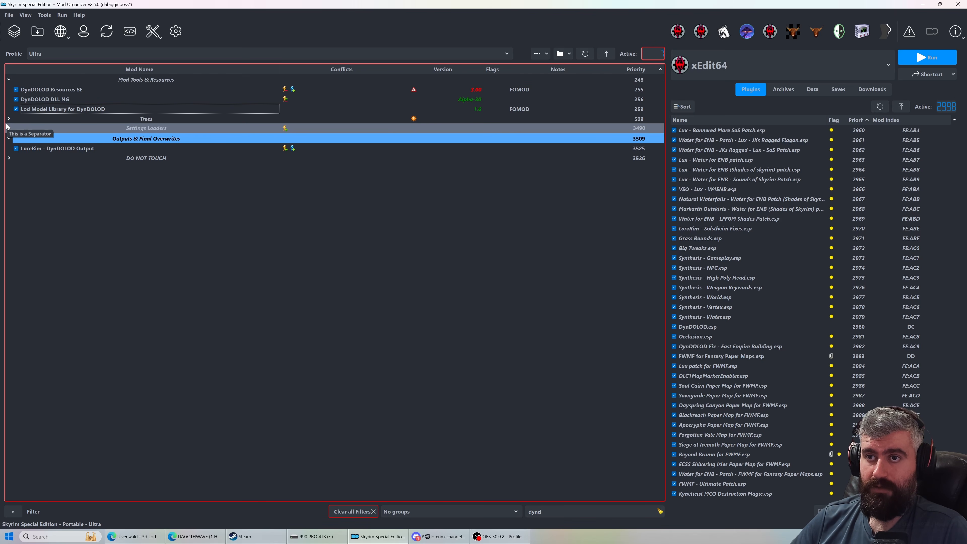
Check which DynDOLOD mods sit under the DO NOT TOUCH separator in Mod Organizer, then collapse it again
left_click(9, 158)
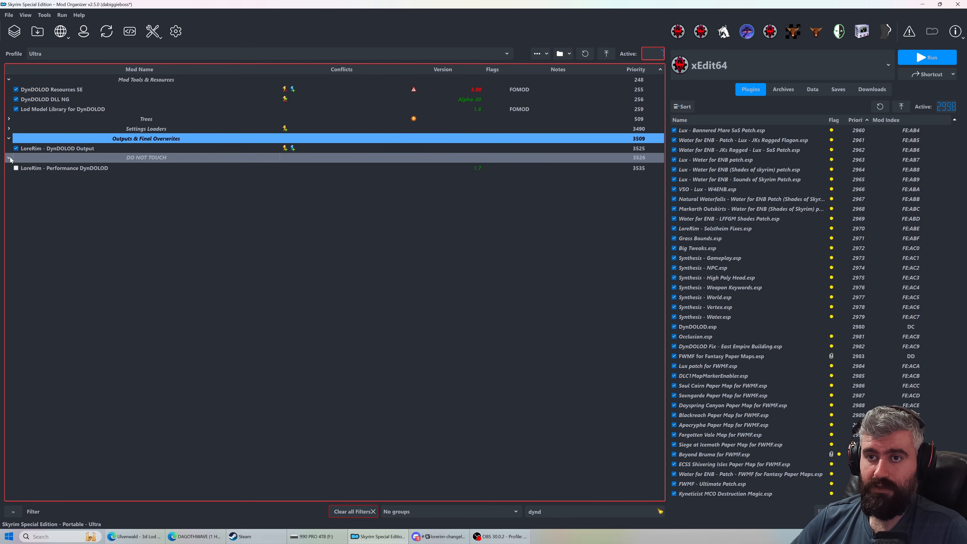
left_click(9, 158)
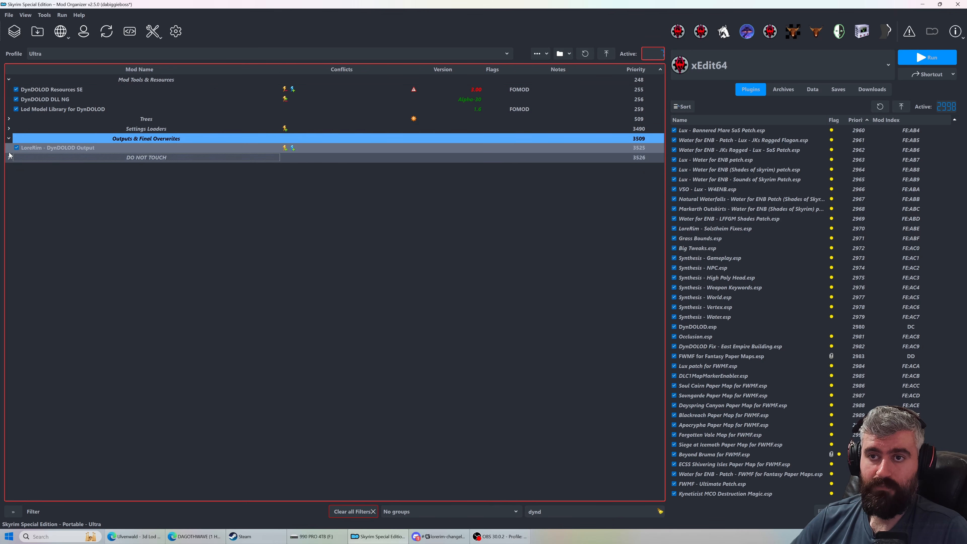